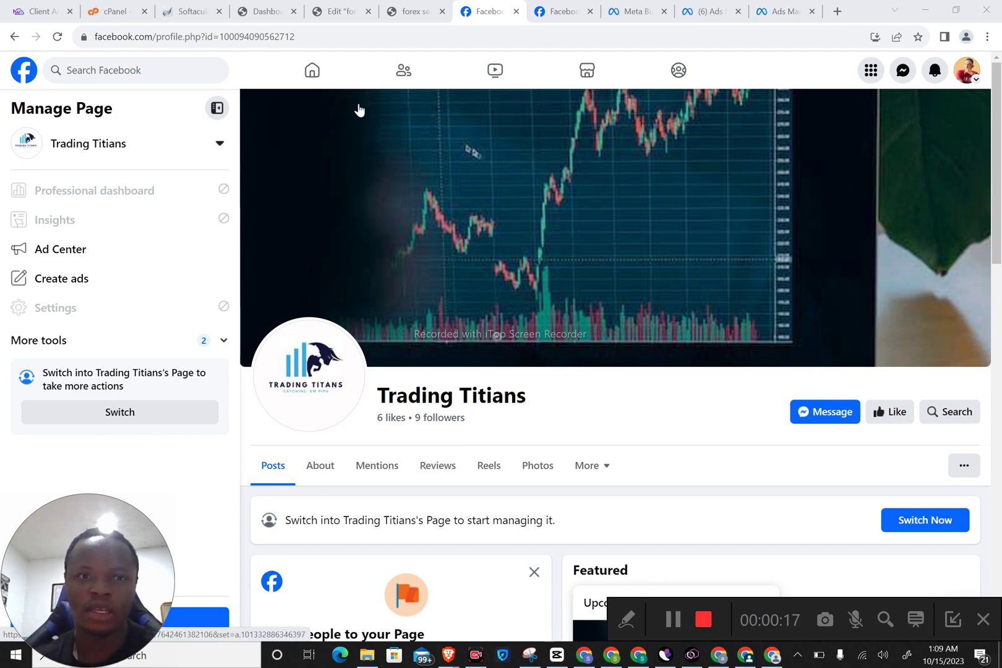
Step: Switch to the forex landing page preview and review its headline, testimonials and masterclass sections
click(408, 13)
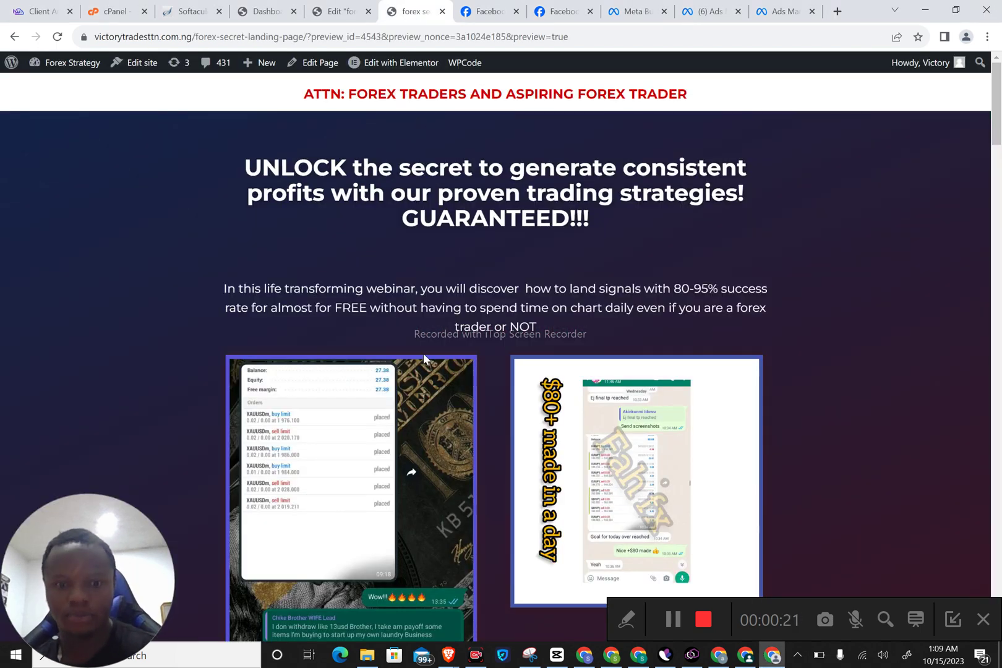
scroll(527, 438, down, 10)
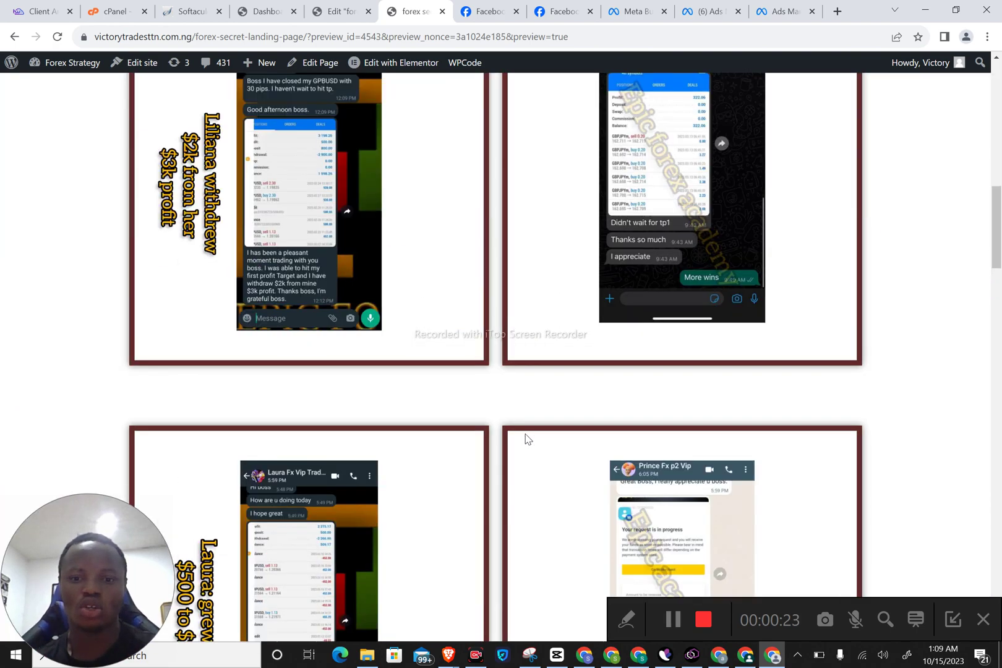
scroll(527, 439, down, 15)
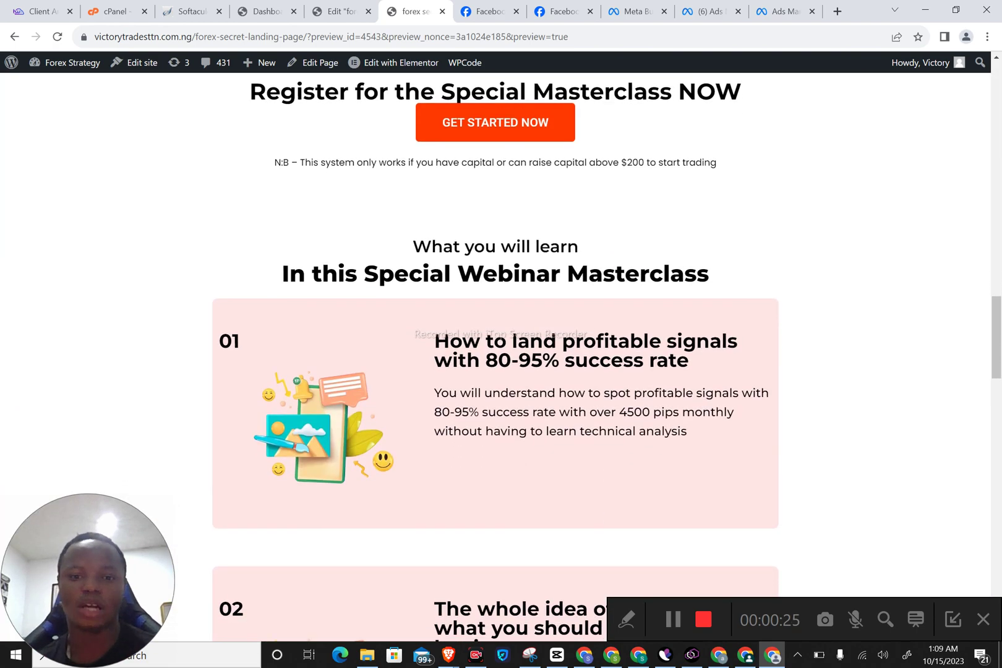
scroll(526, 438, up, 20)
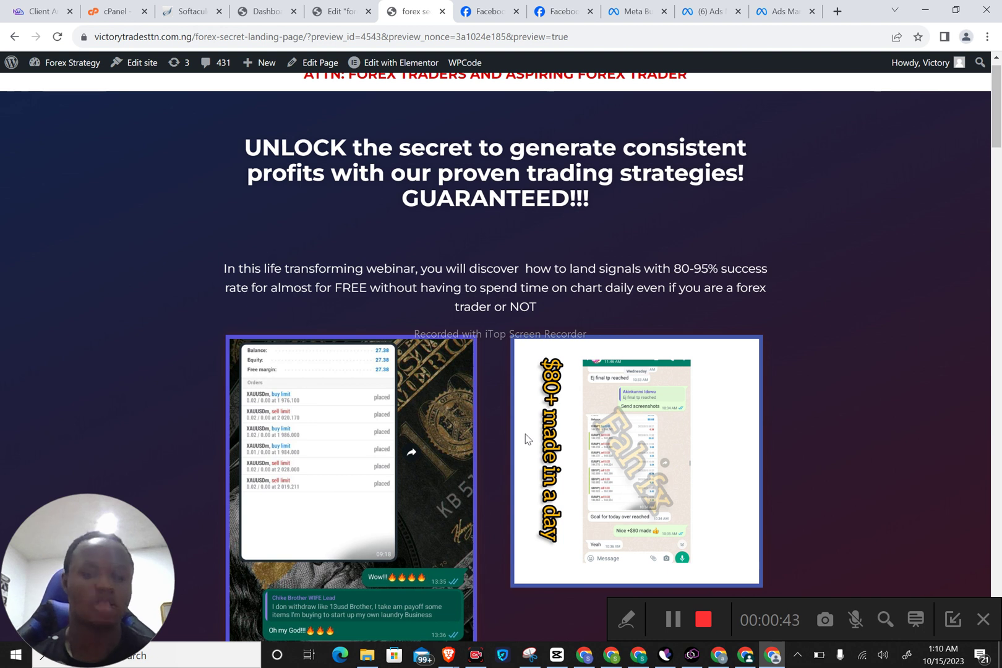
scroll(593, 255, up, 1)
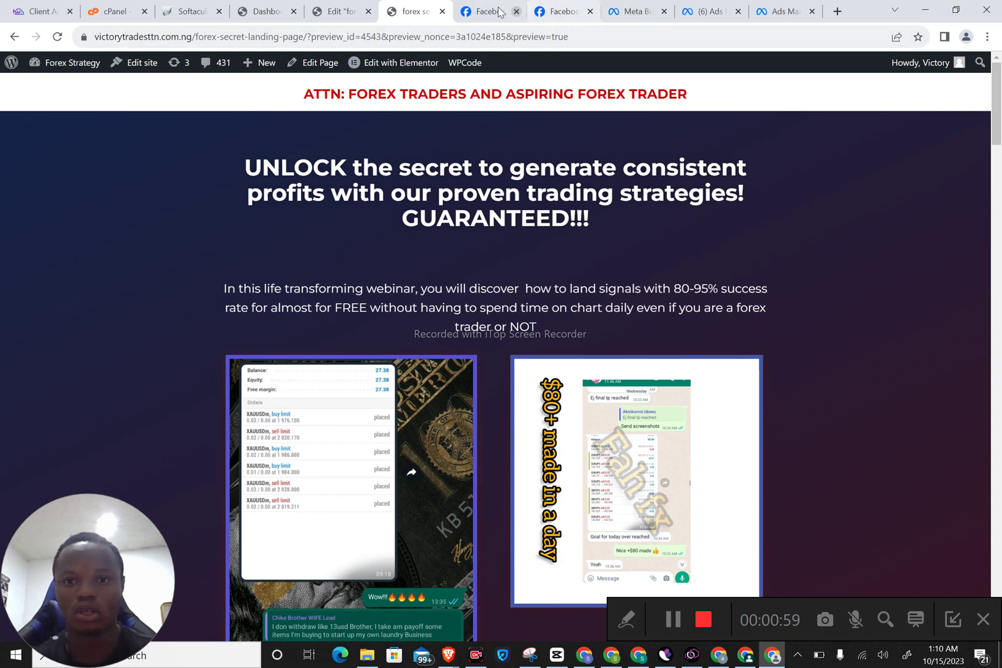
scroll(482, 270, down, 2)
scroll(481, 268, up, 2)
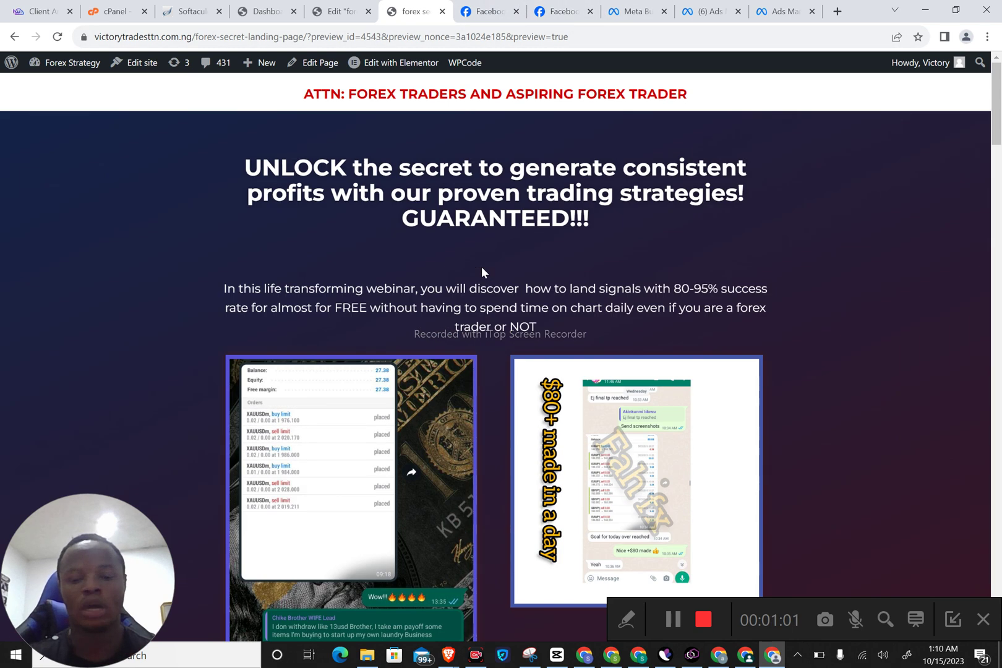
scroll(481, 267, down, 3)
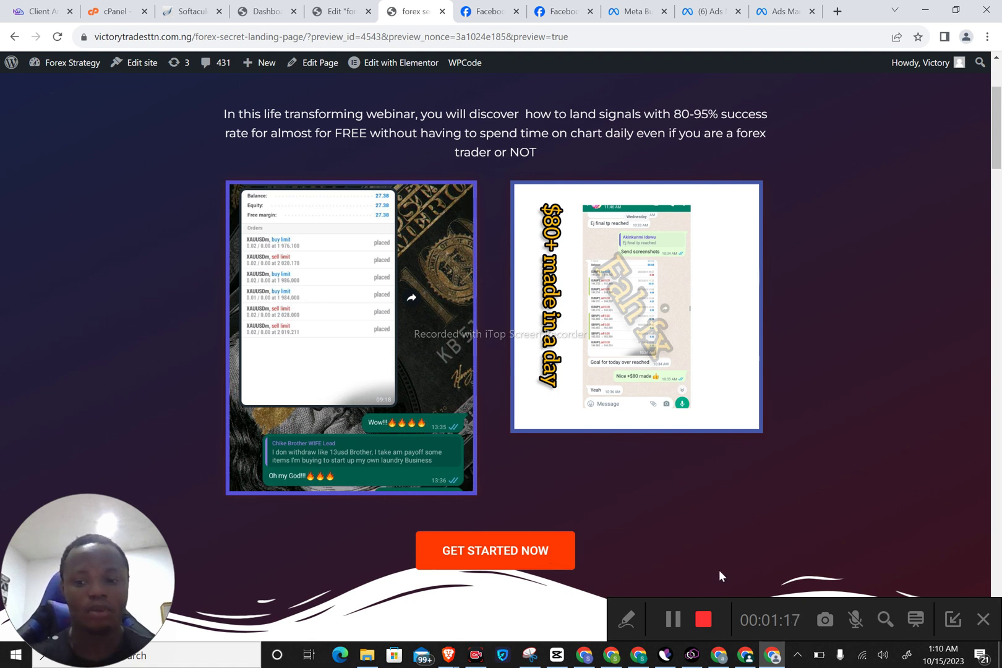
Step: Set the browser zoom of the landing page to 90%
click(987, 37)
click(897, 180)
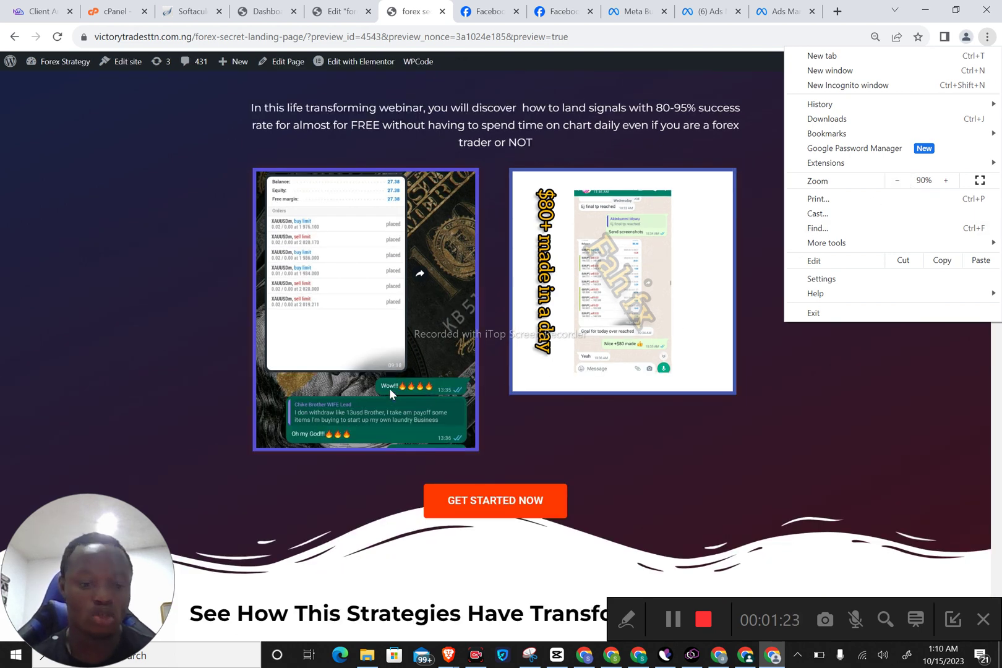
click(209, 356)
Step: Examine the full landing page, from the headline and Get Started Now call to action through the testimonials to the registration section and footer
scroll(647, 357, up, 3)
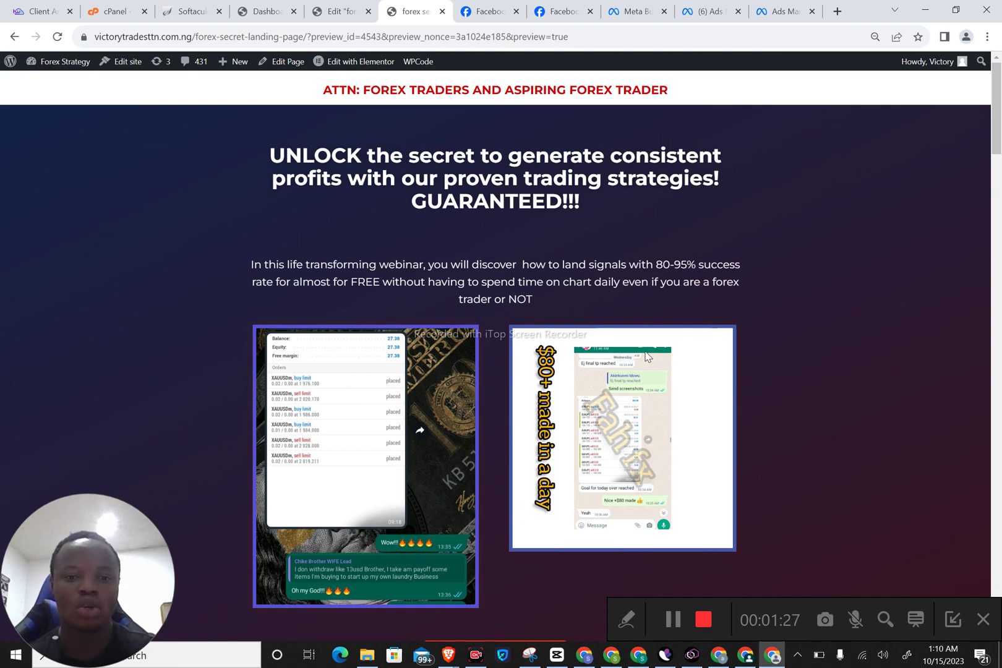
scroll(647, 357, down, 1)
scroll(645, 356, down, 15)
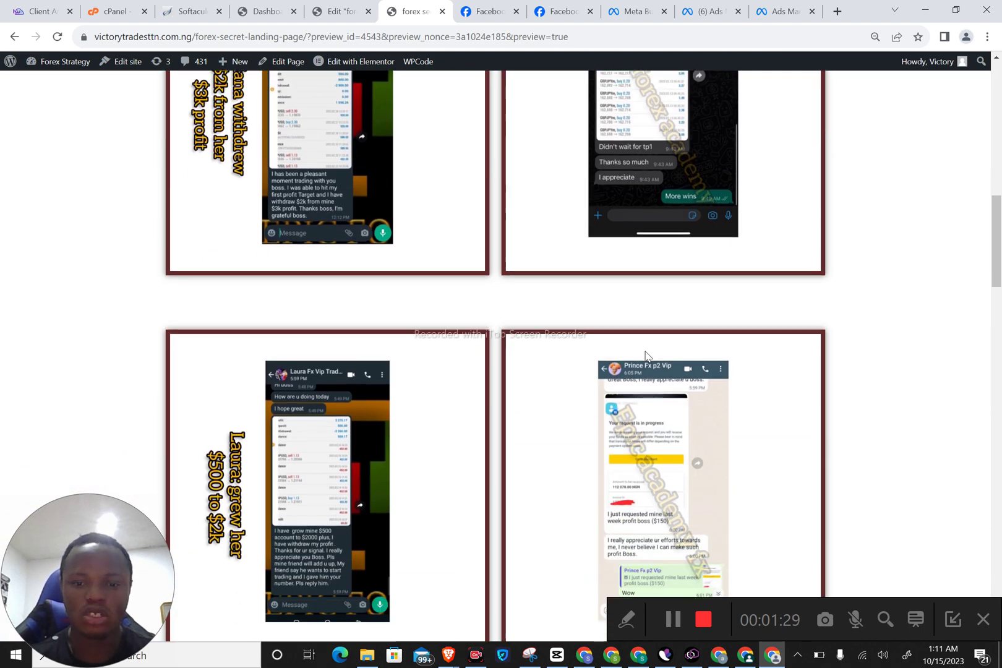
scroll(646, 356, down, 20)
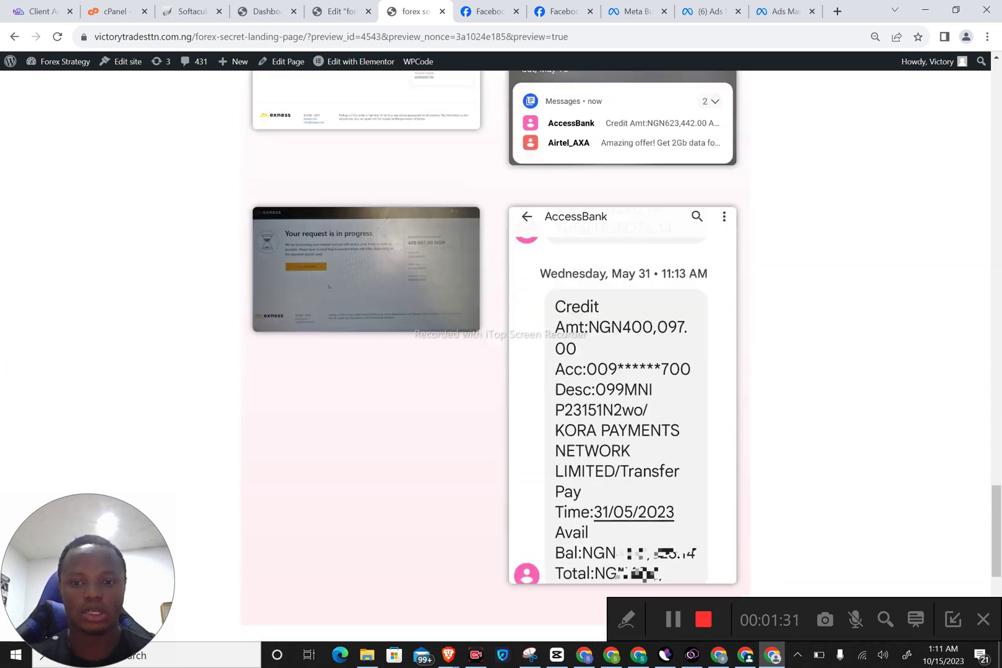
scroll(647, 356, up, 20)
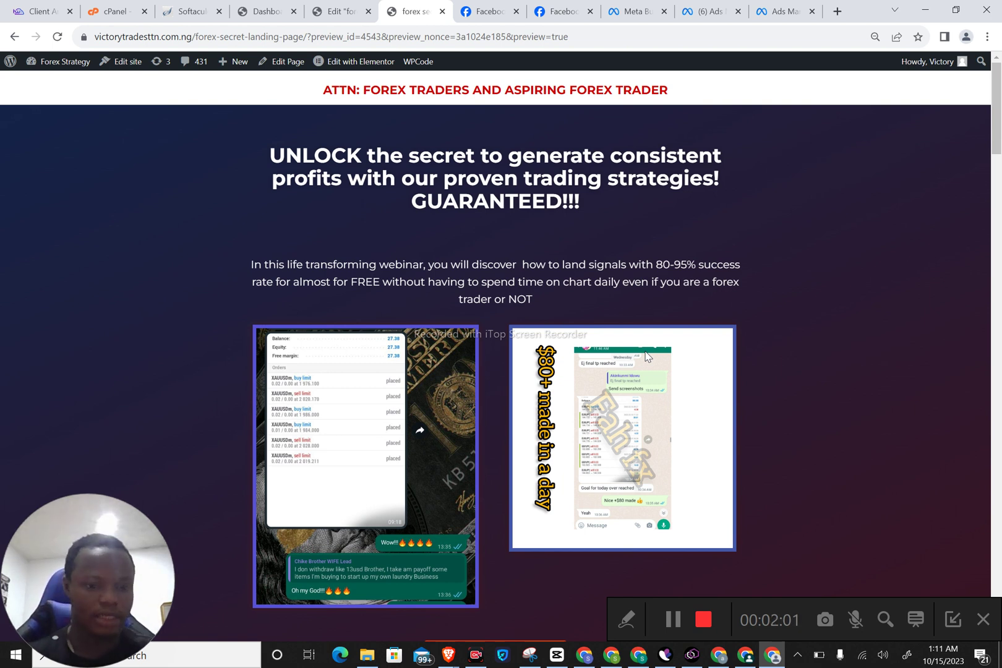
scroll(658, 352, down, 3)
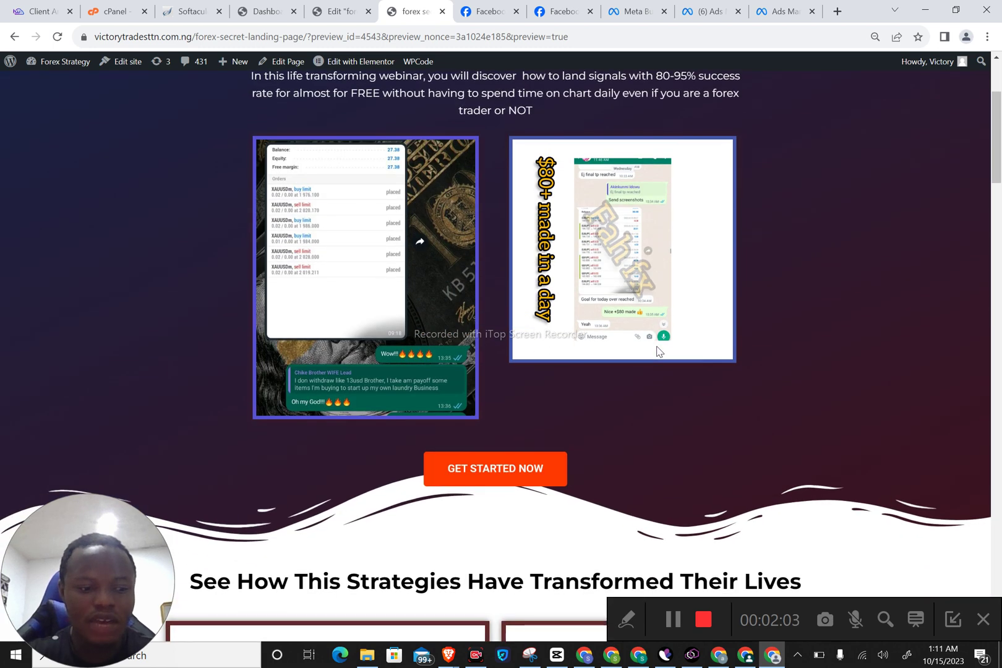
scroll(657, 352, down, 2)
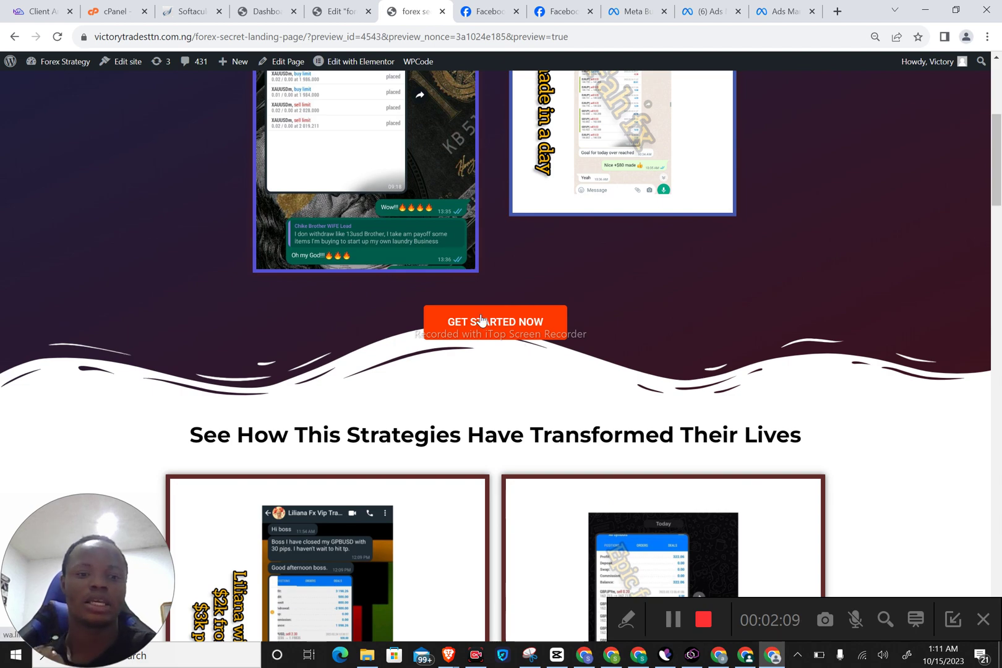
scroll(482, 319, down, 20)
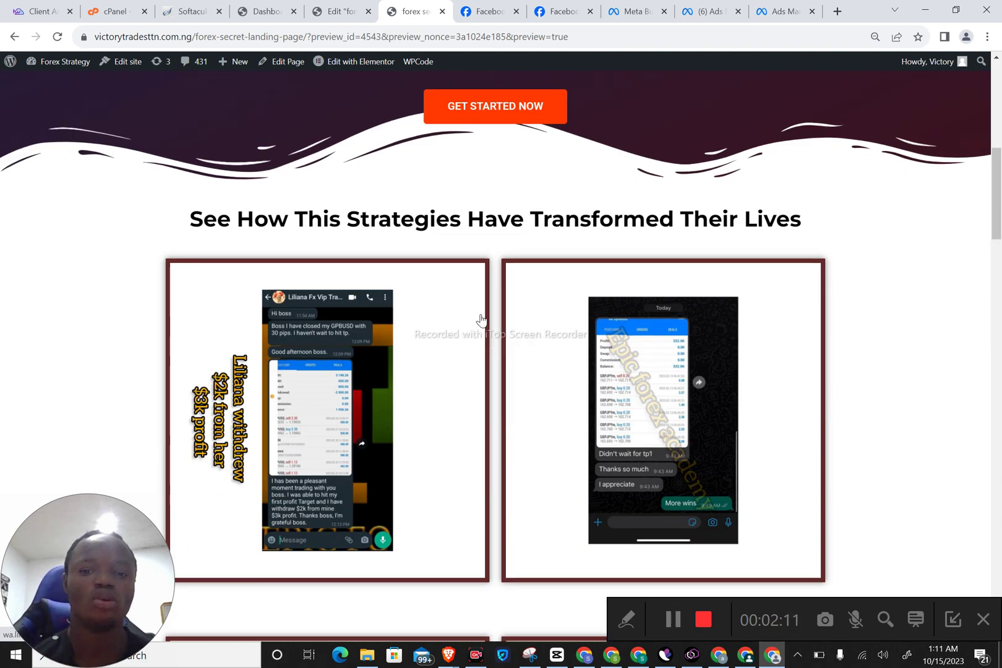
scroll(482, 319, down, 7)
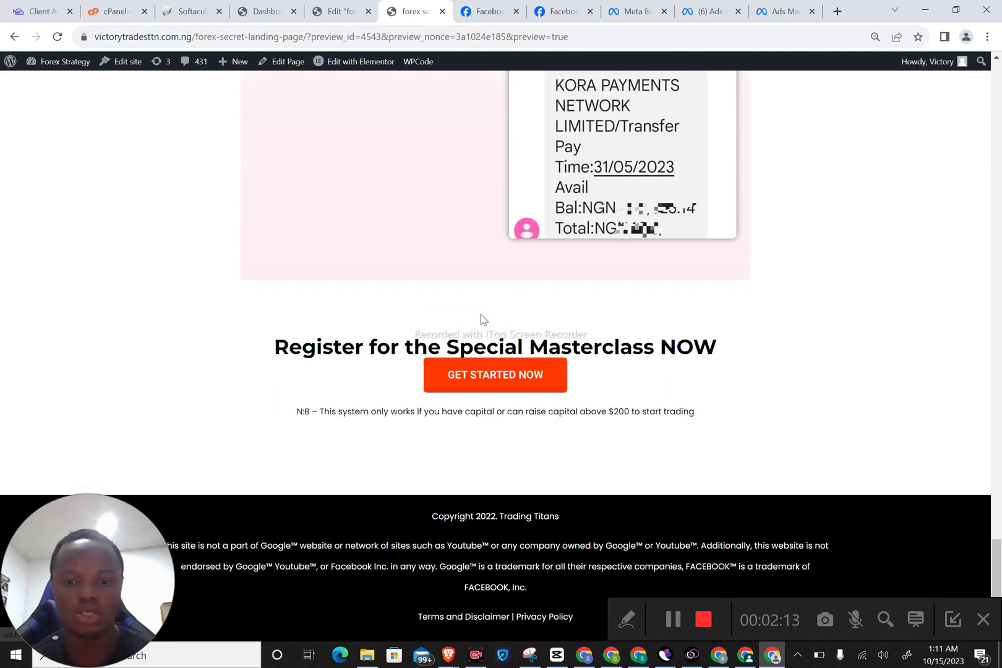
scroll(483, 319, up, 20)
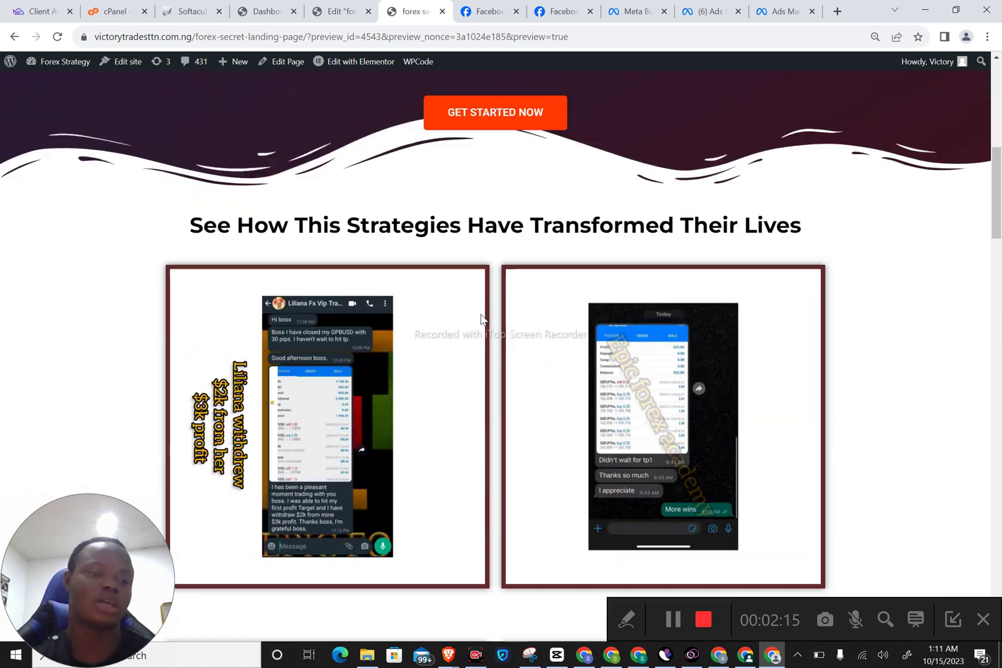
scroll(482, 320, up, 2)
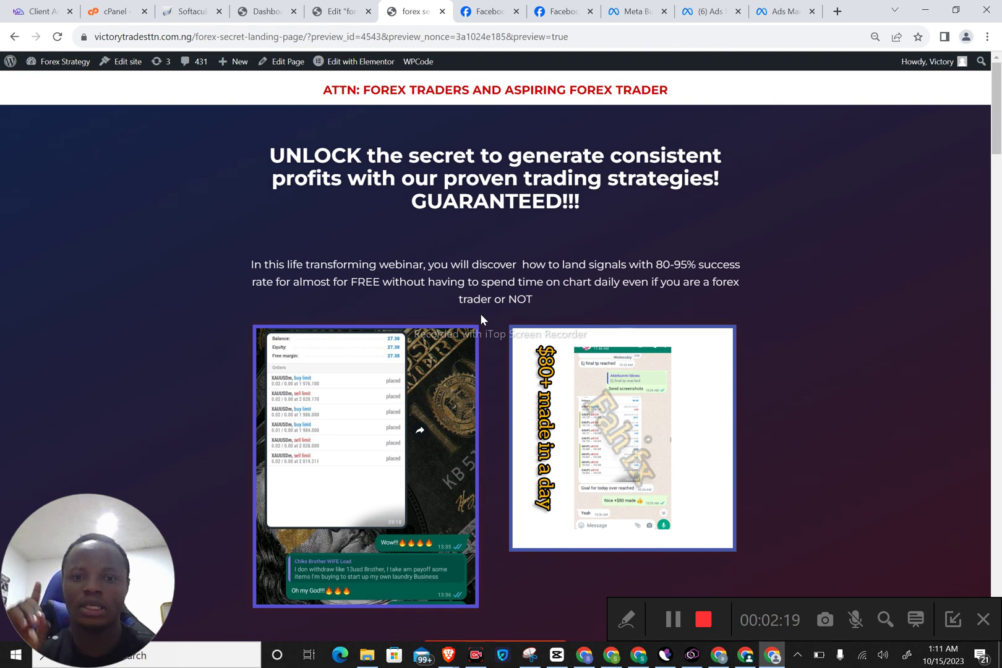
scroll(480, 313, down, 4)
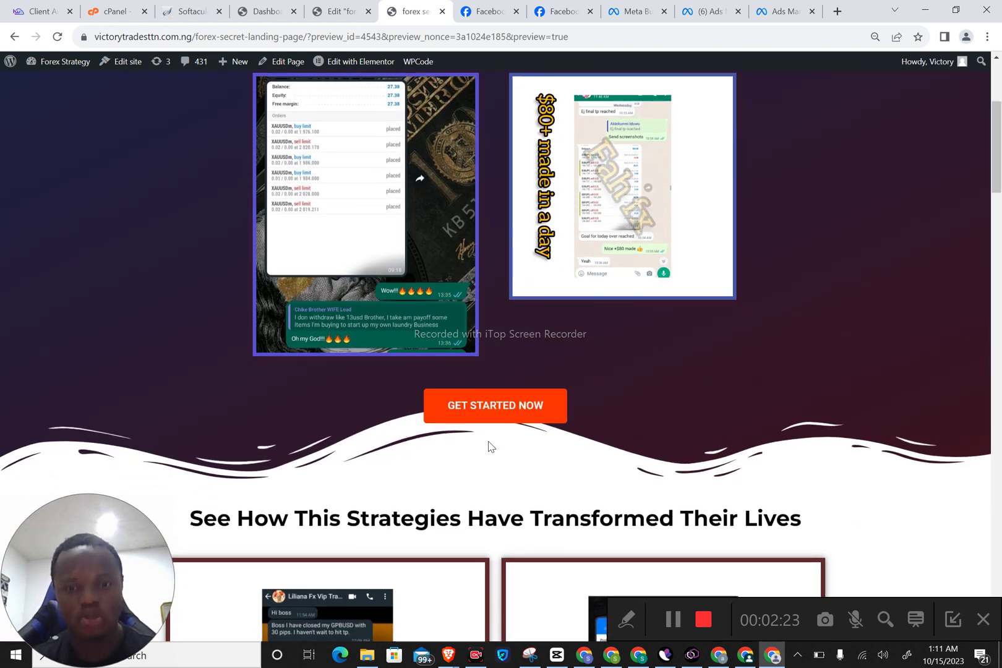
scroll(543, 282, up, 4)
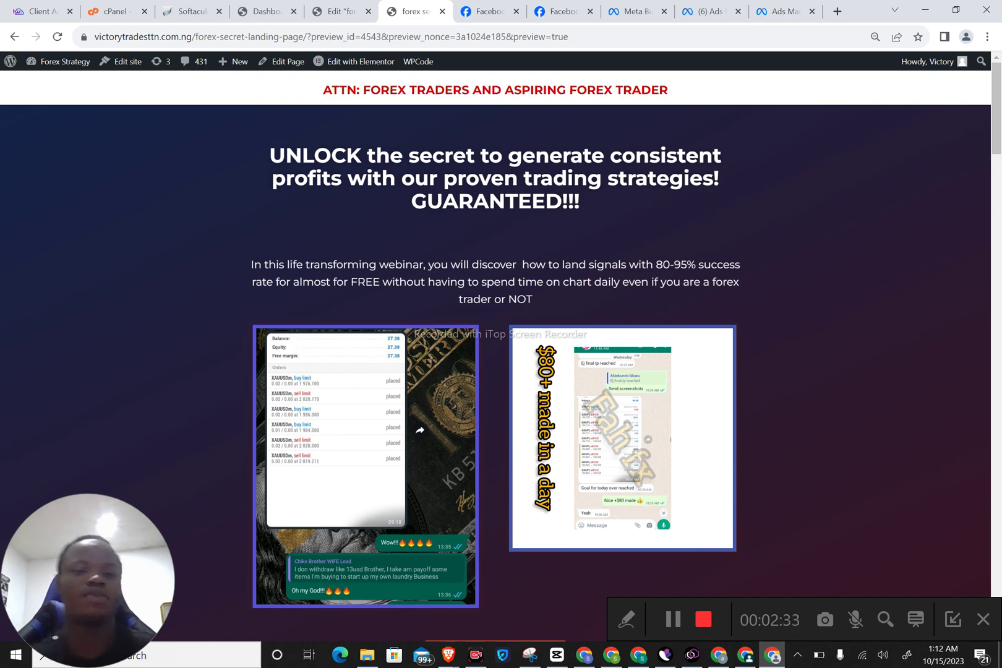
scroll(495, 347, down, 20)
scroll(544, 287, up, 15)
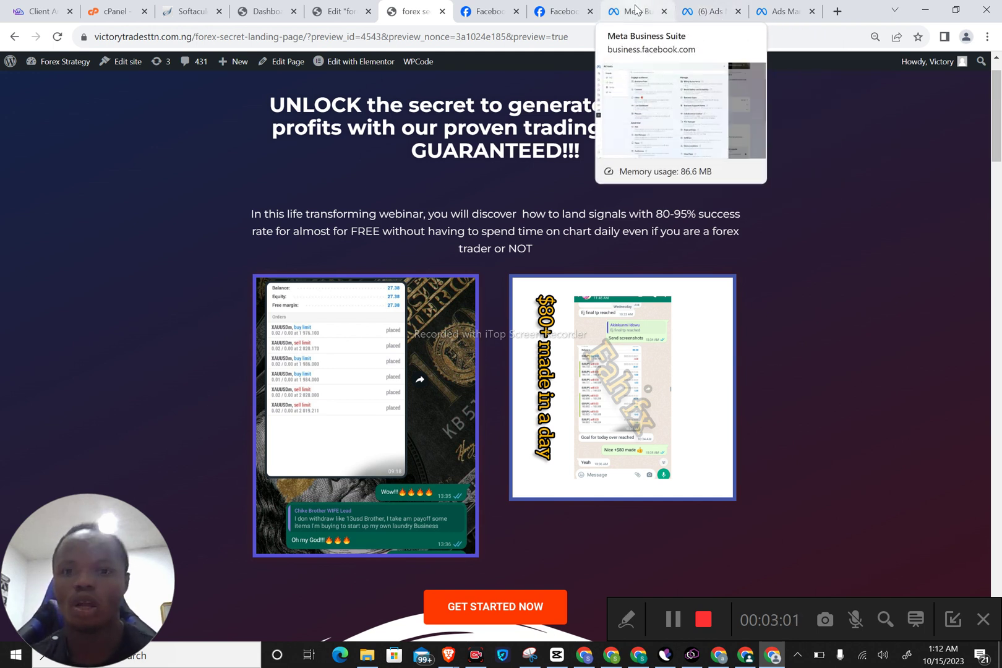
Step: Switch to Meta Ads Manager and open Events Manager from its tools in a new browser tab
click(766, 18)
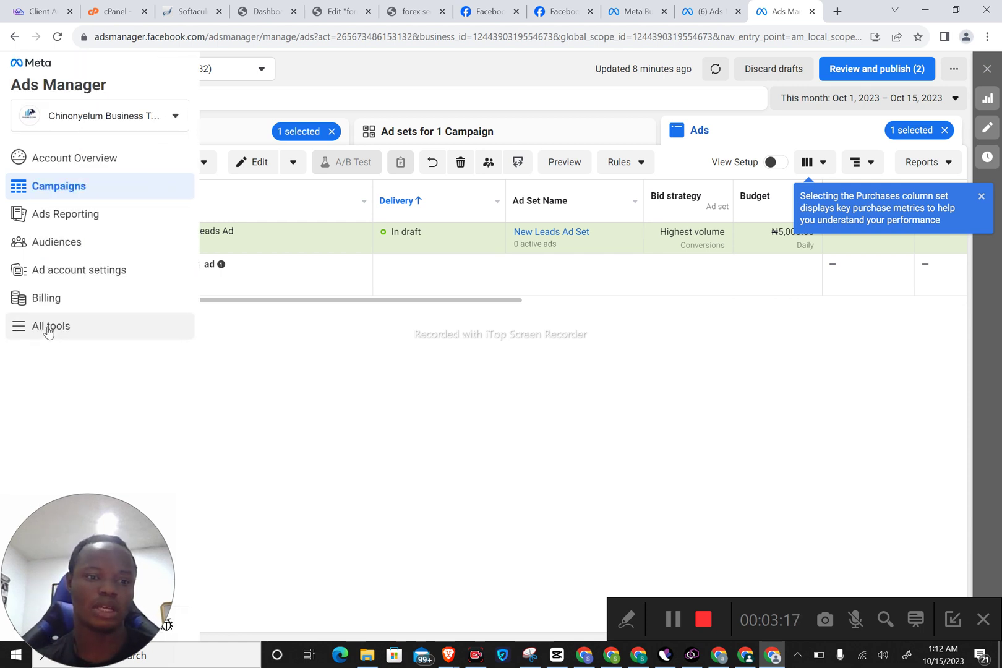
click(46, 331)
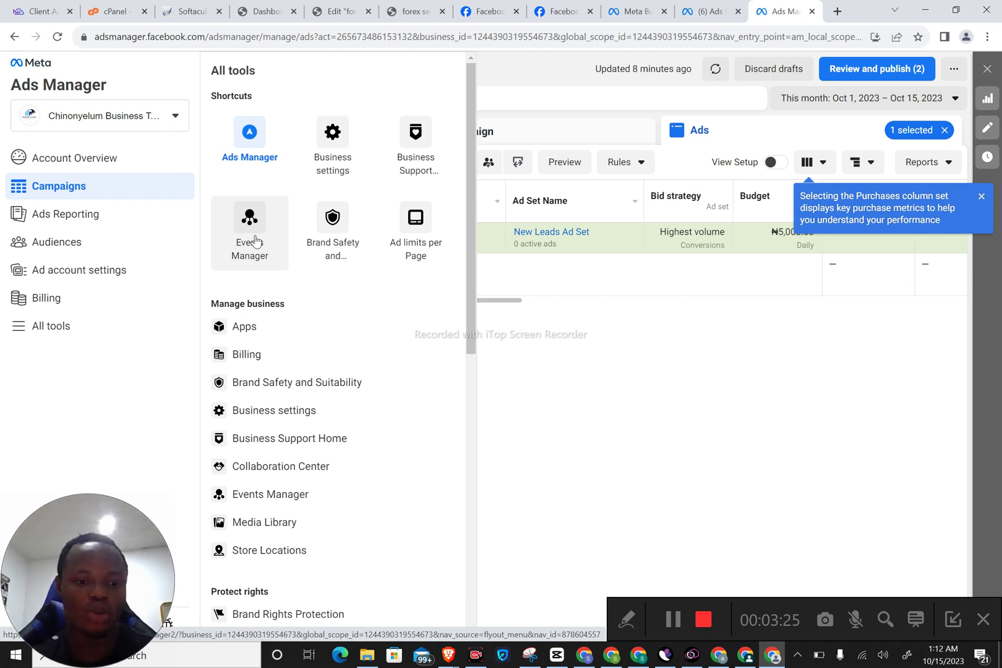
right_click(255, 240)
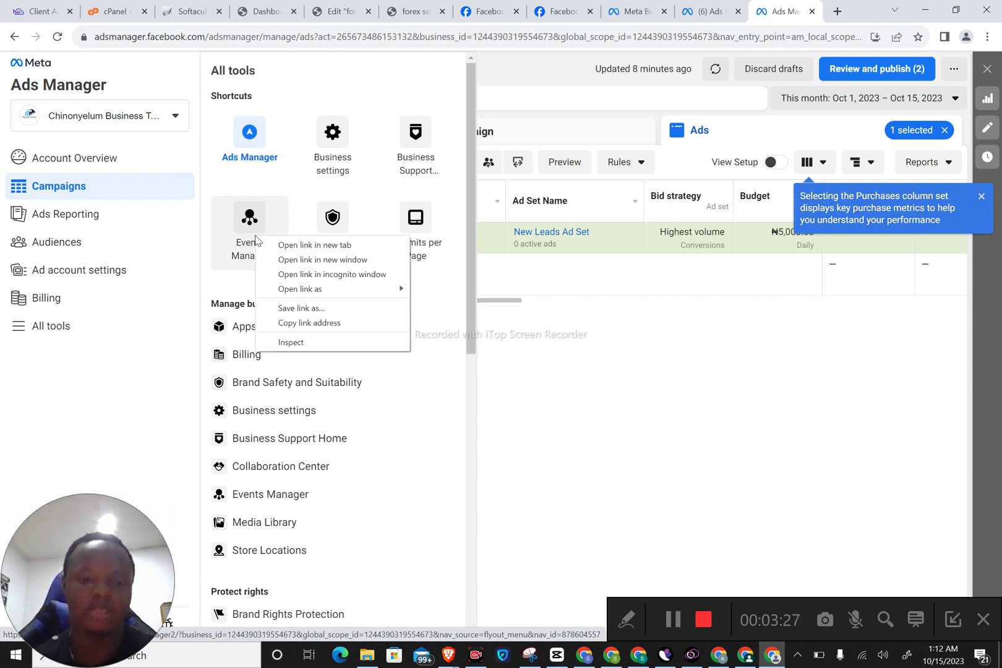
click(310, 244)
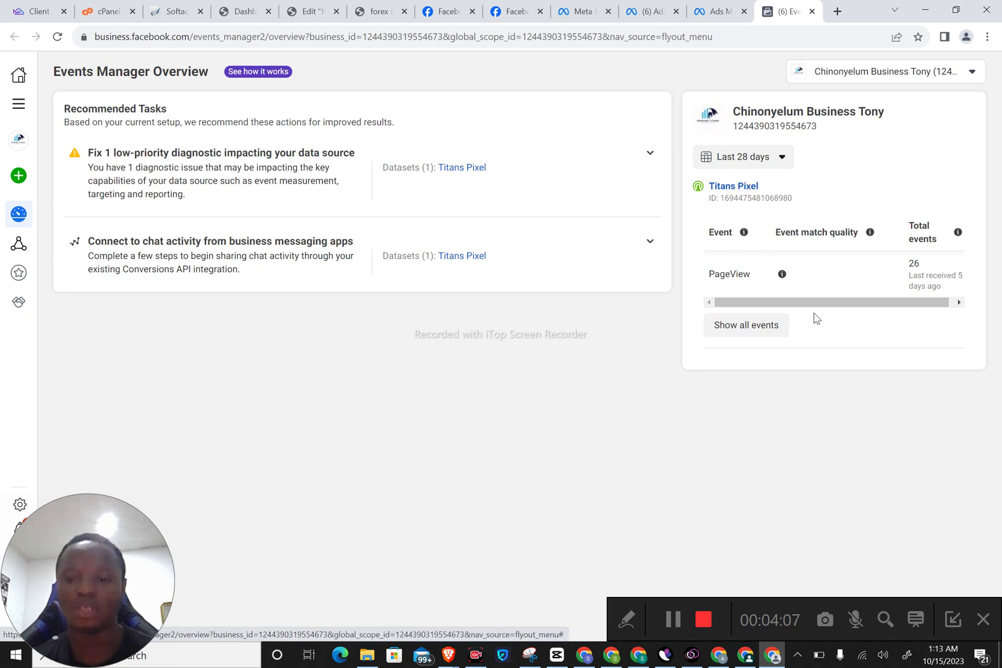
Step: View all events recorded on the Titans Pixel, and close the event list
scroll(836, 275, right, 1)
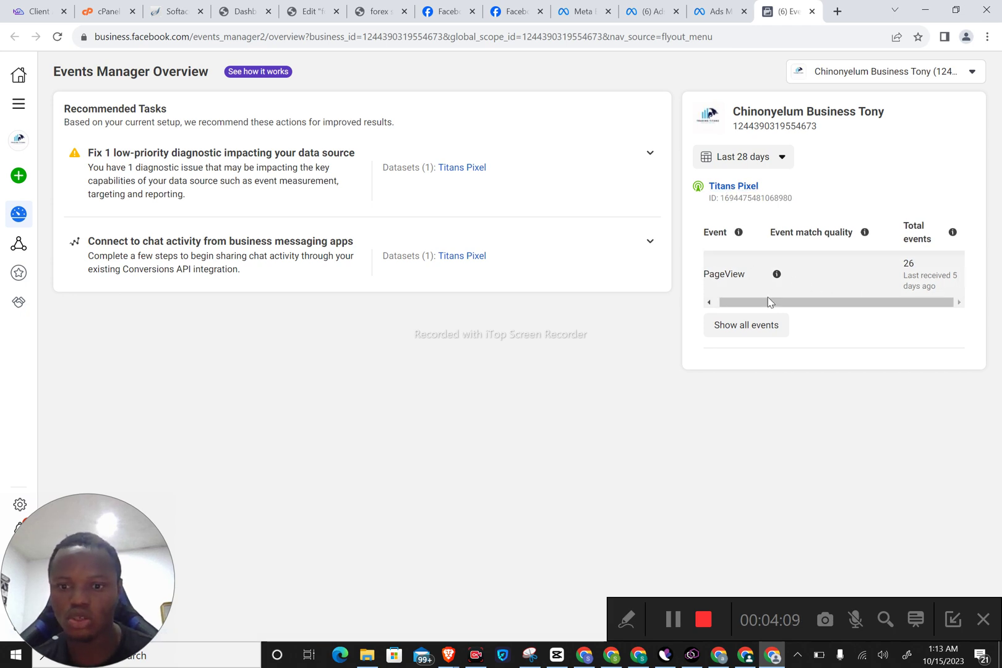
click(745, 327)
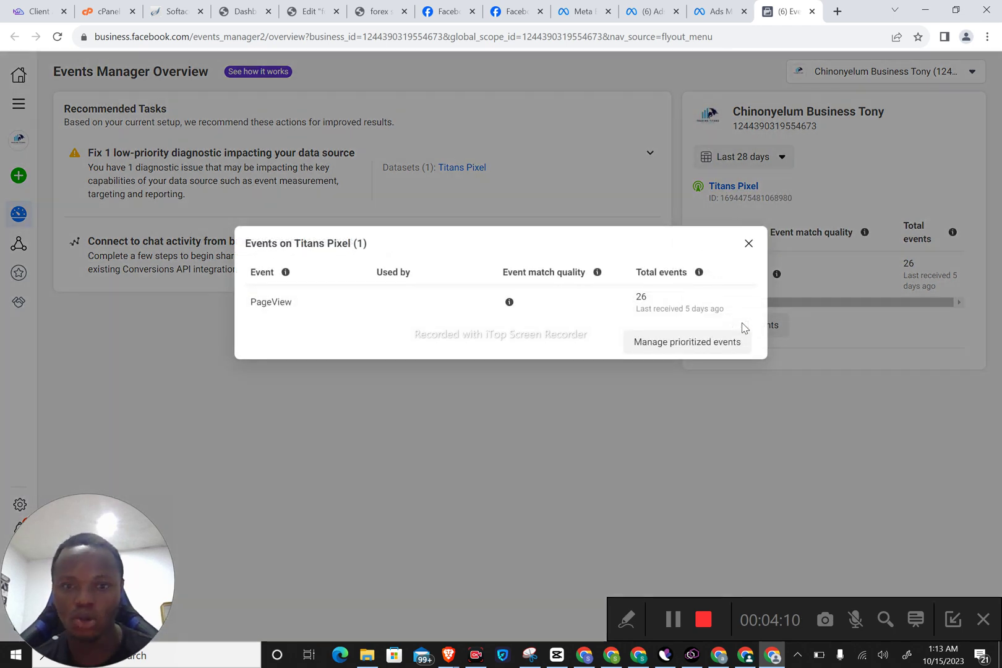
click(749, 245)
Step: Connect a new data source of type Web in Events Manager
mouse_move(19, 185)
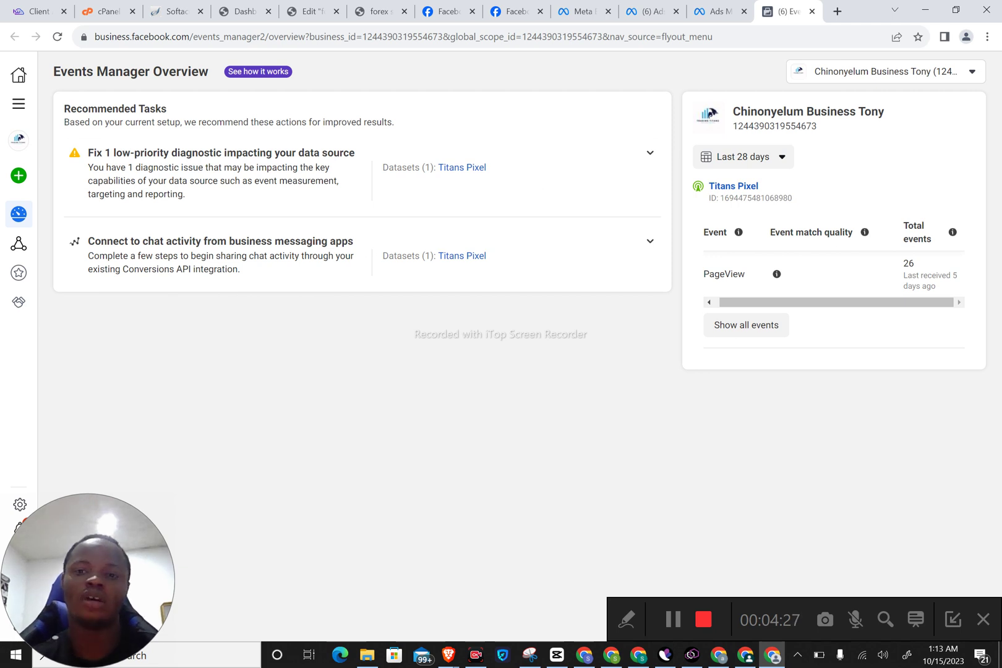
mouse_move(865, 232)
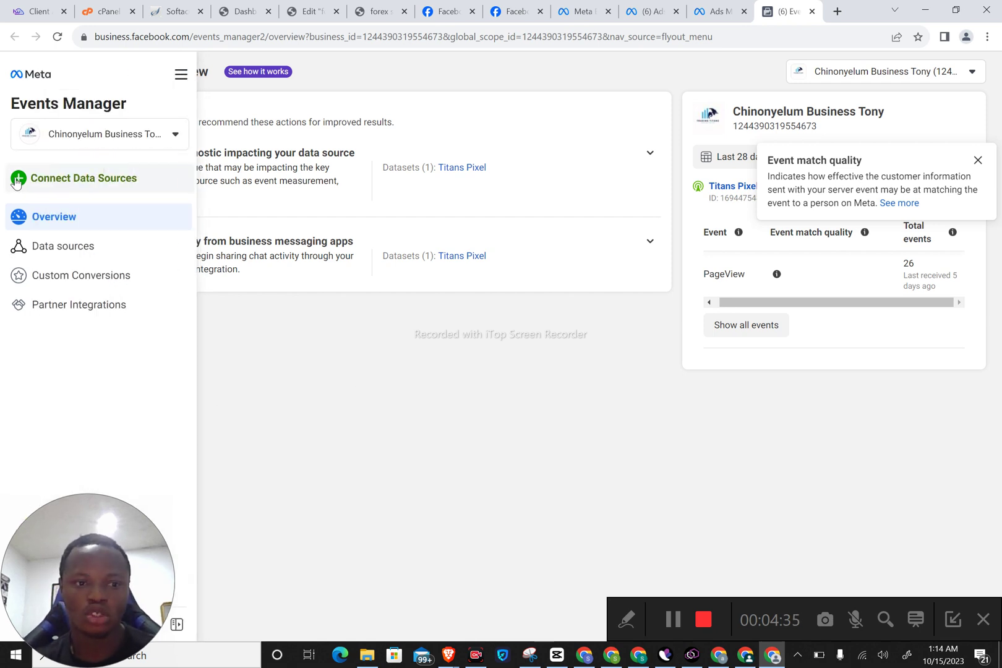
click(62, 177)
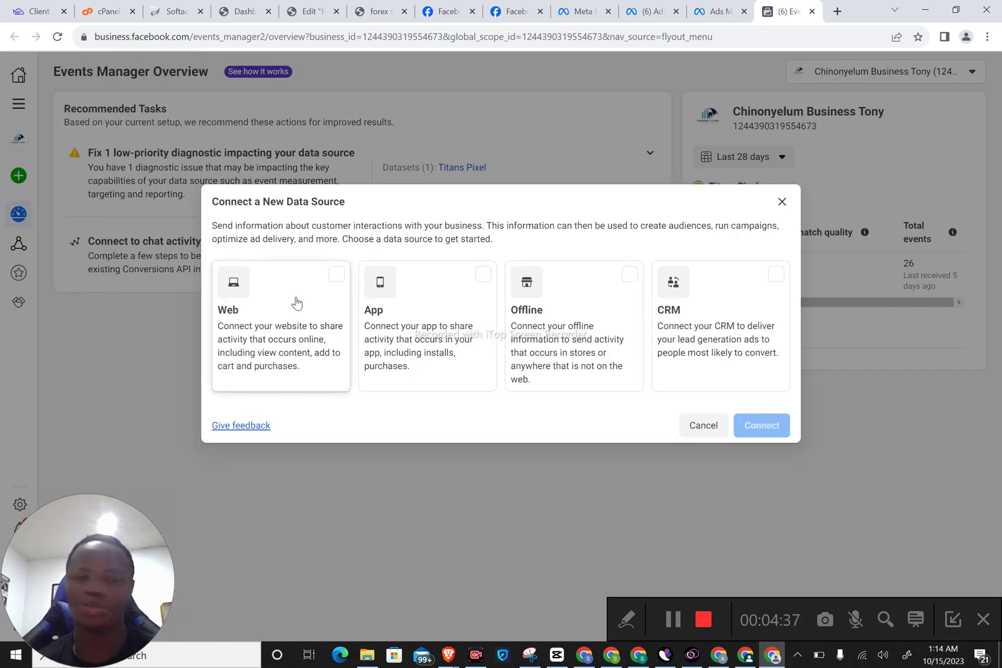
click(297, 302)
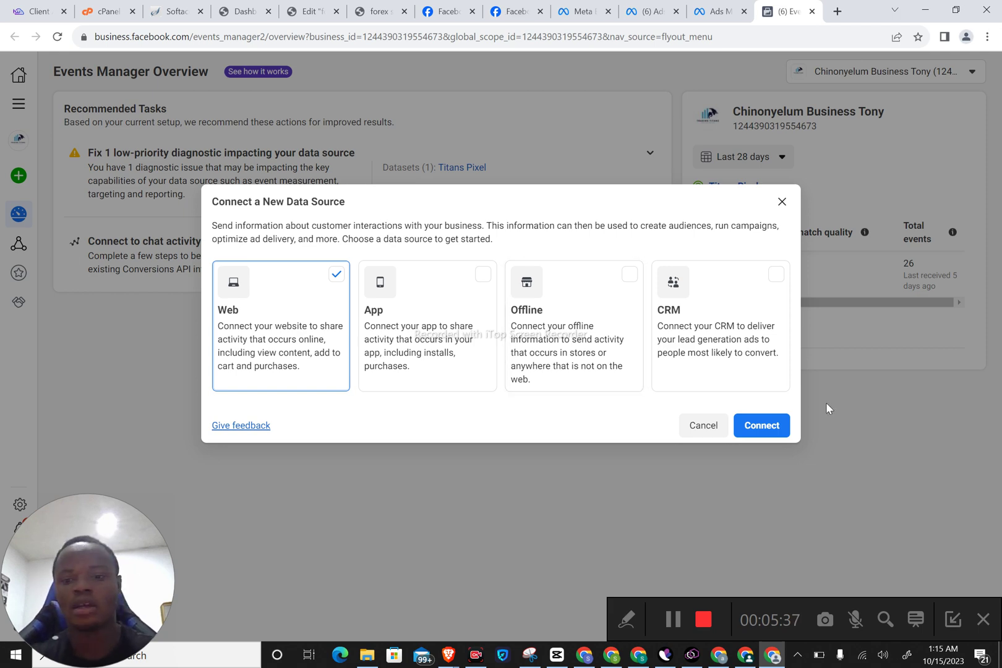
click(761, 428)
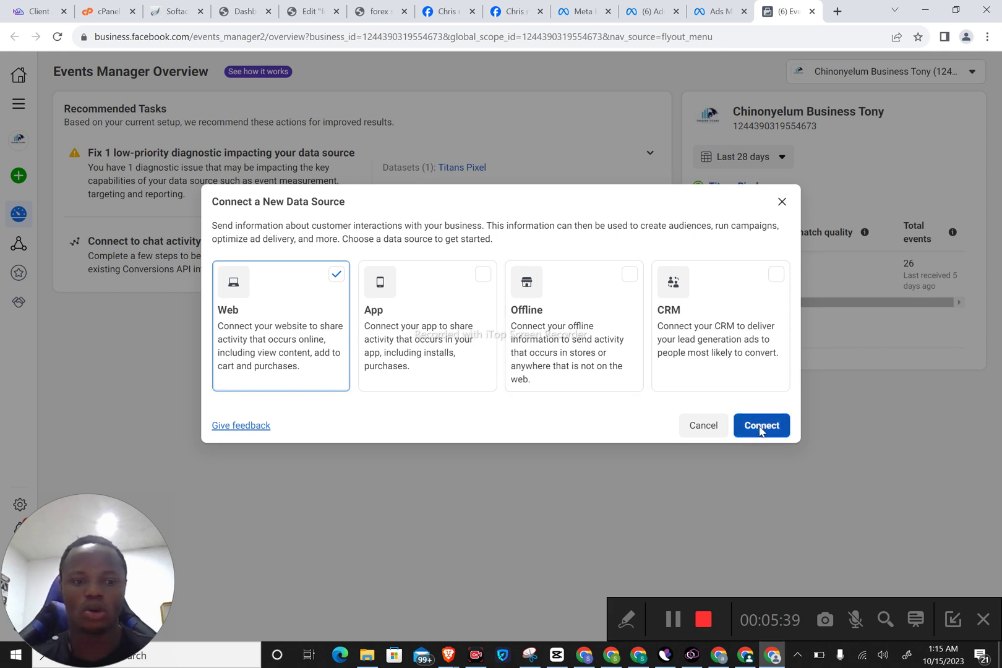
Step: Name the new dataset "Trading Titans Pixel" and create it
click(420, 285)
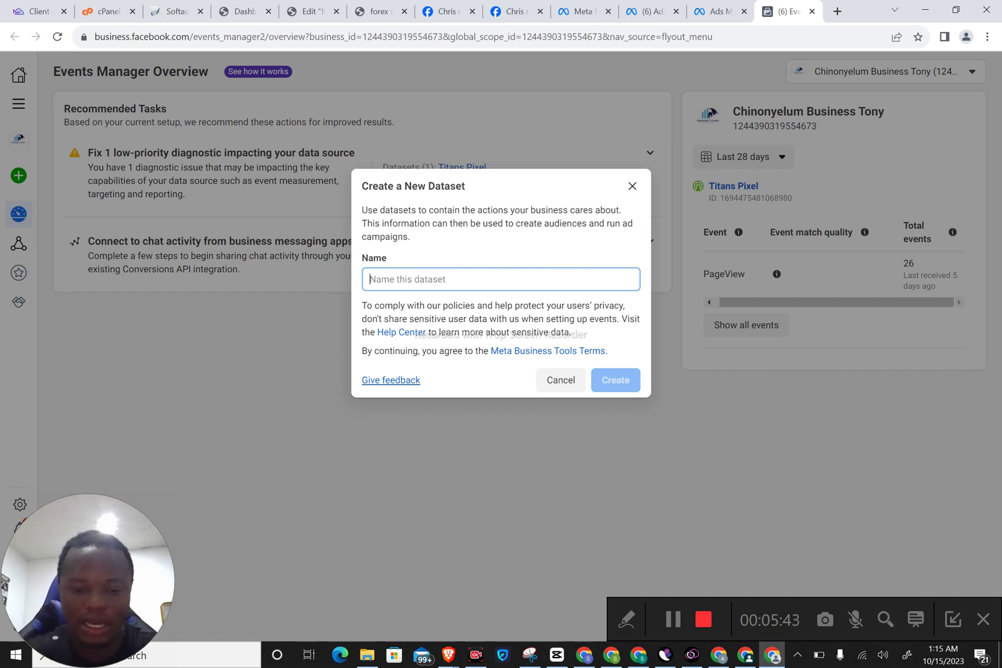
text(T)
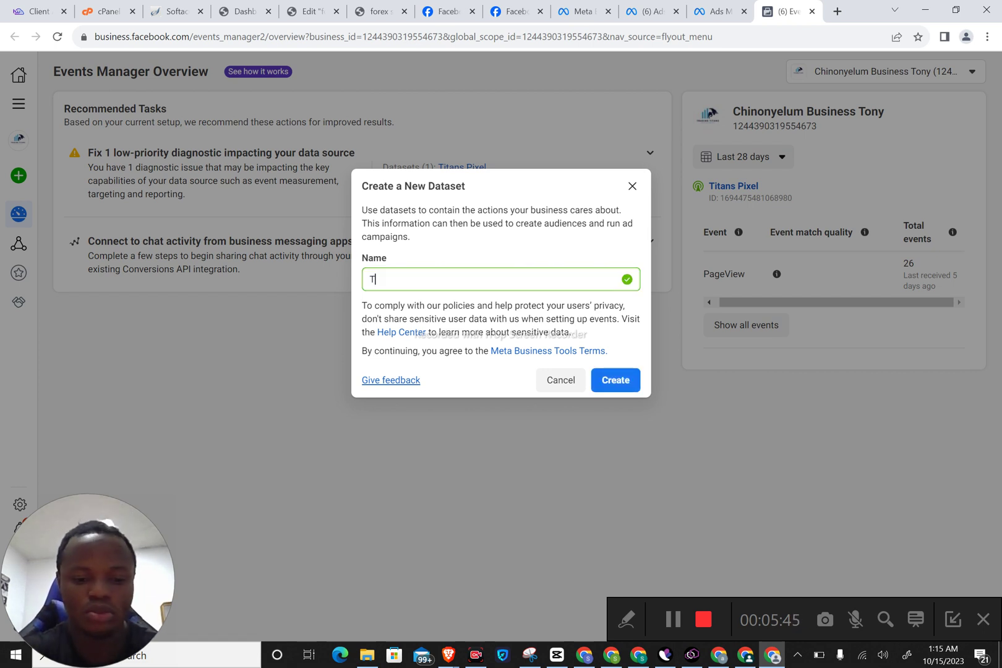
text(rading T)
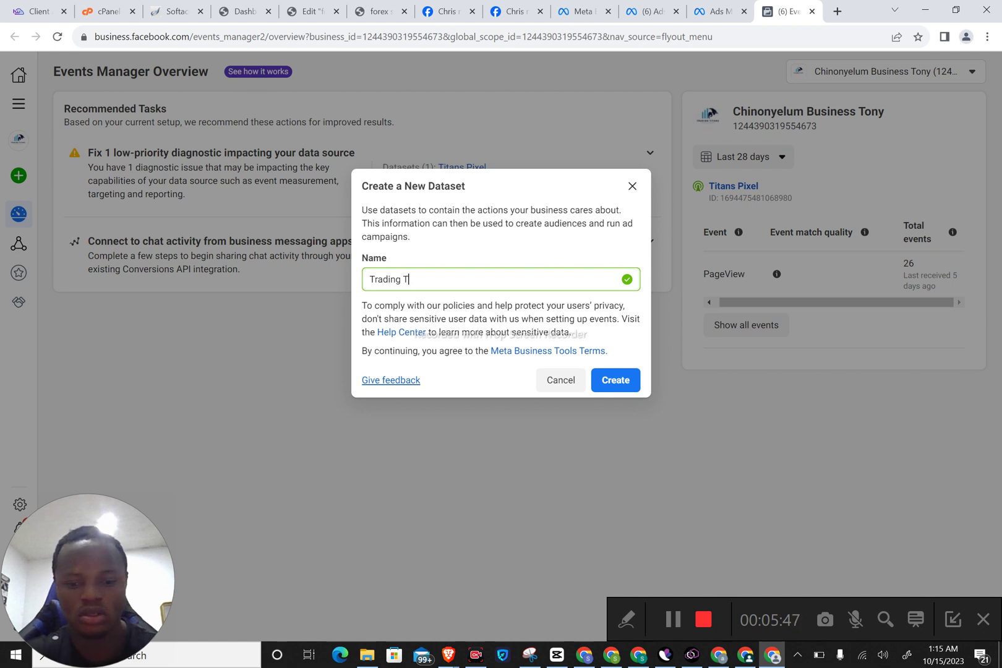
text(ir=t)
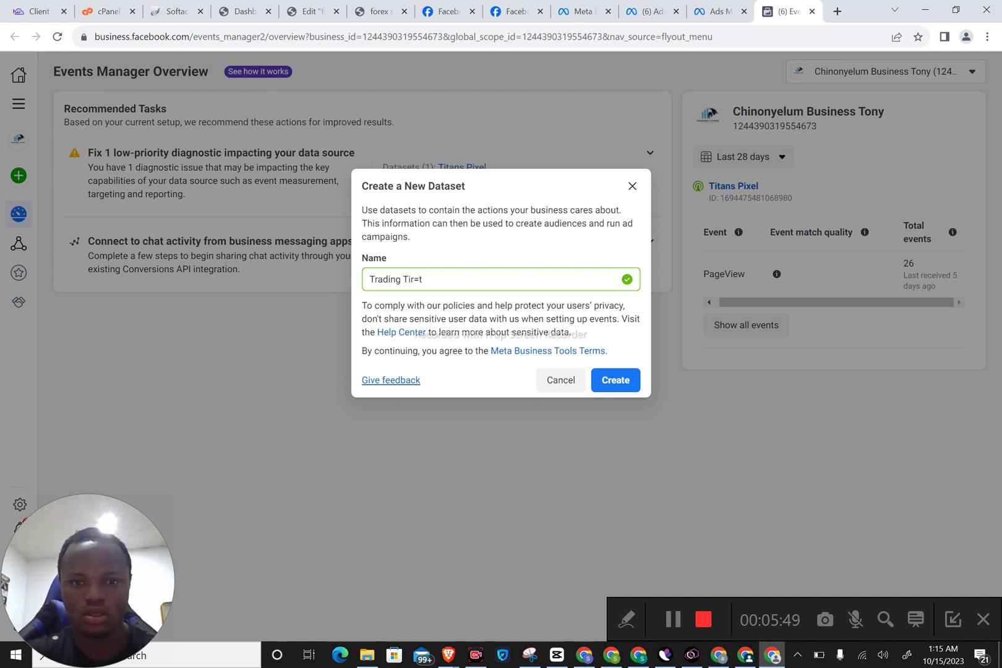
key(BackSpace)
key(BackSpace)
key(BackSpace)
text(tan)
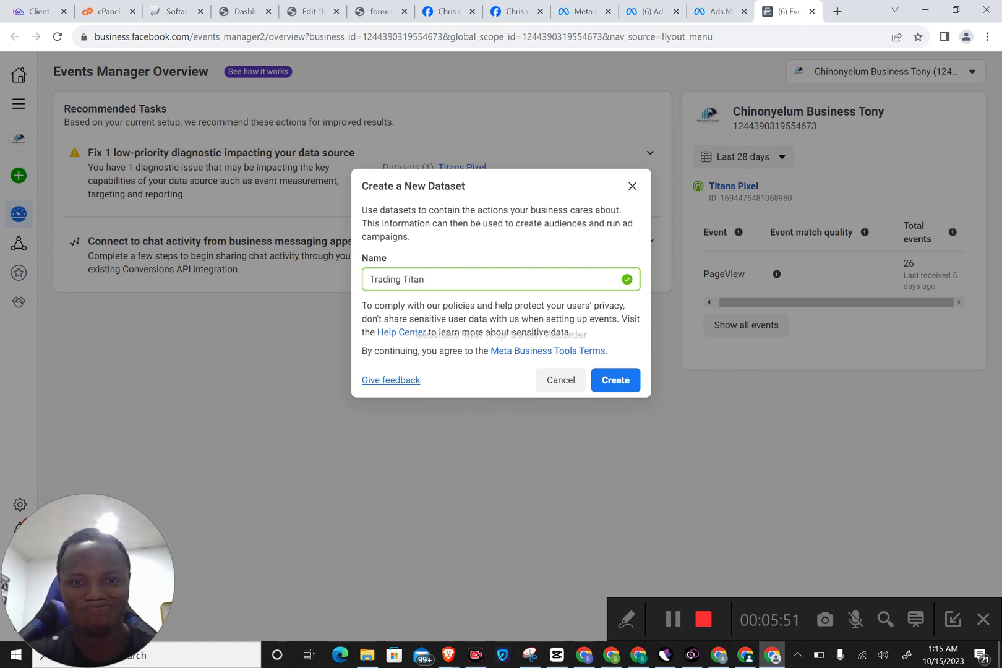
text(s )
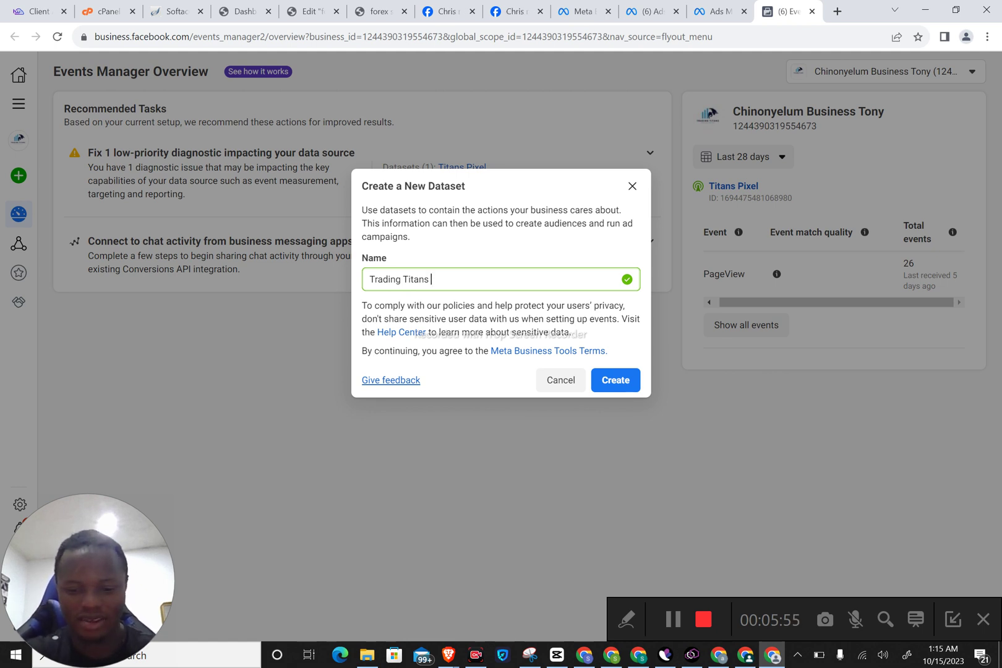
text(Pixel)
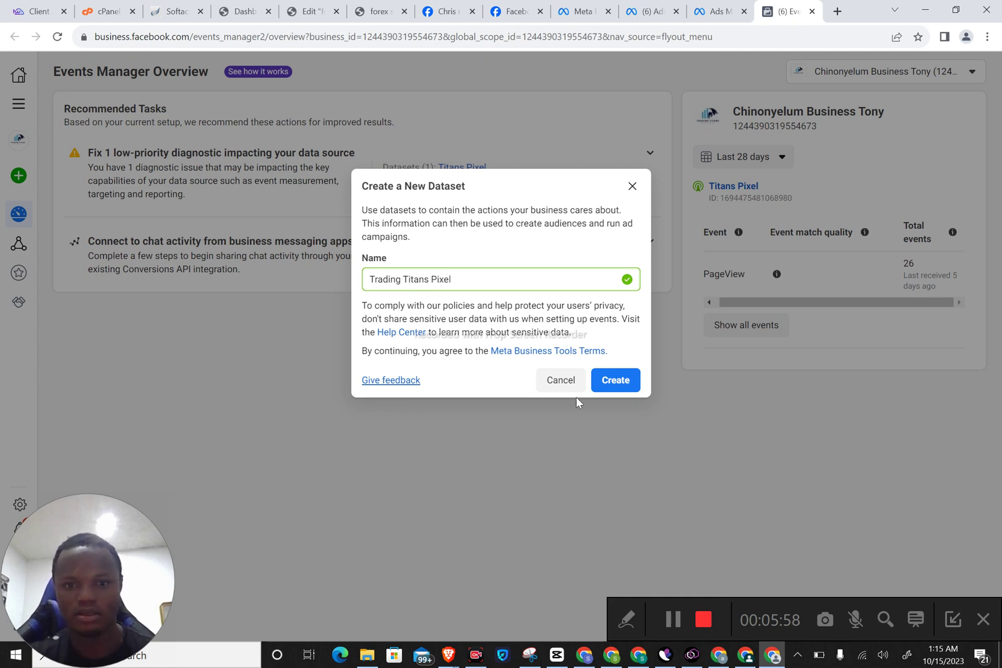
click(616, 380)
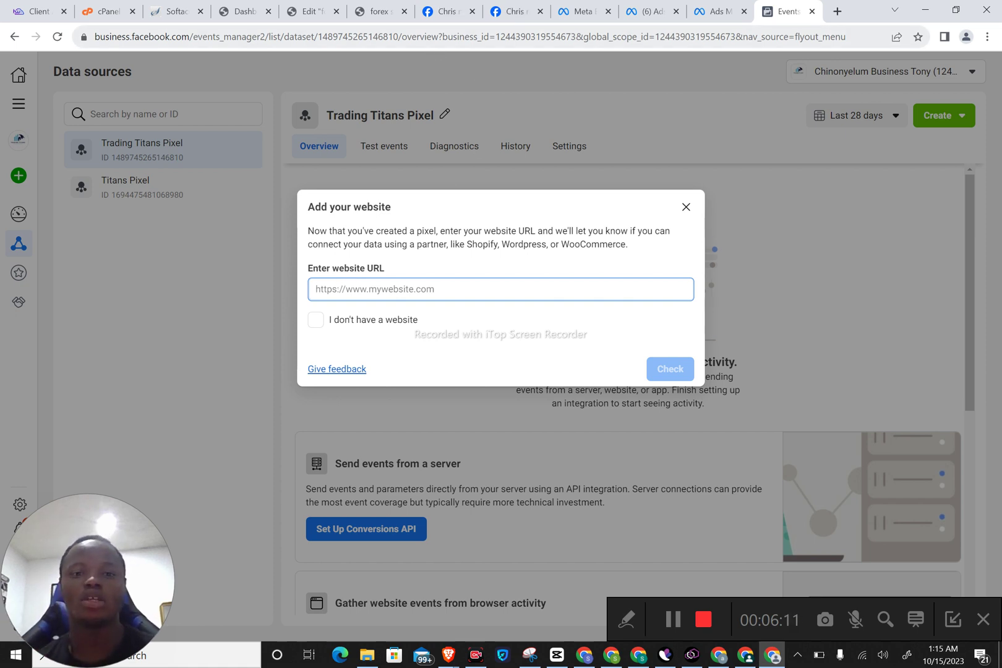
click(372, 12)
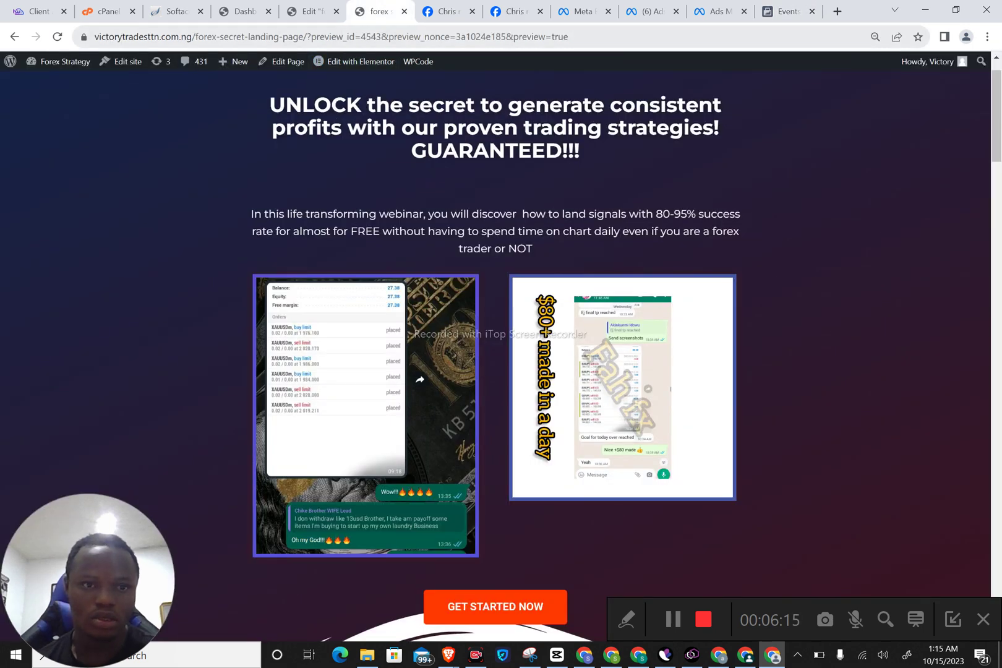
drag(193, 38, 58, 41)
key(ctrl+c)
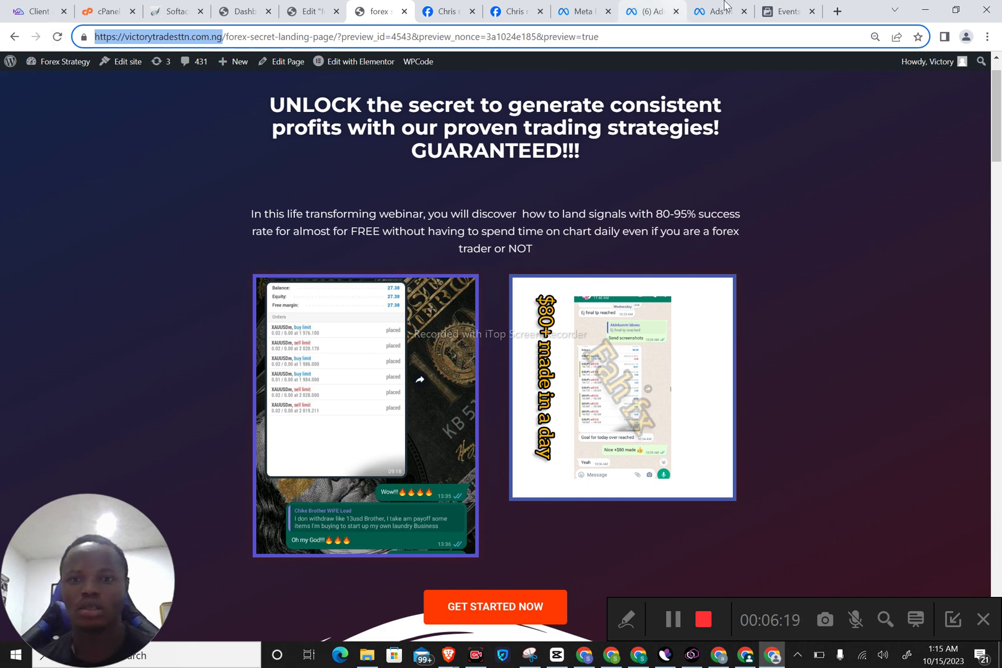
click(788, 13)
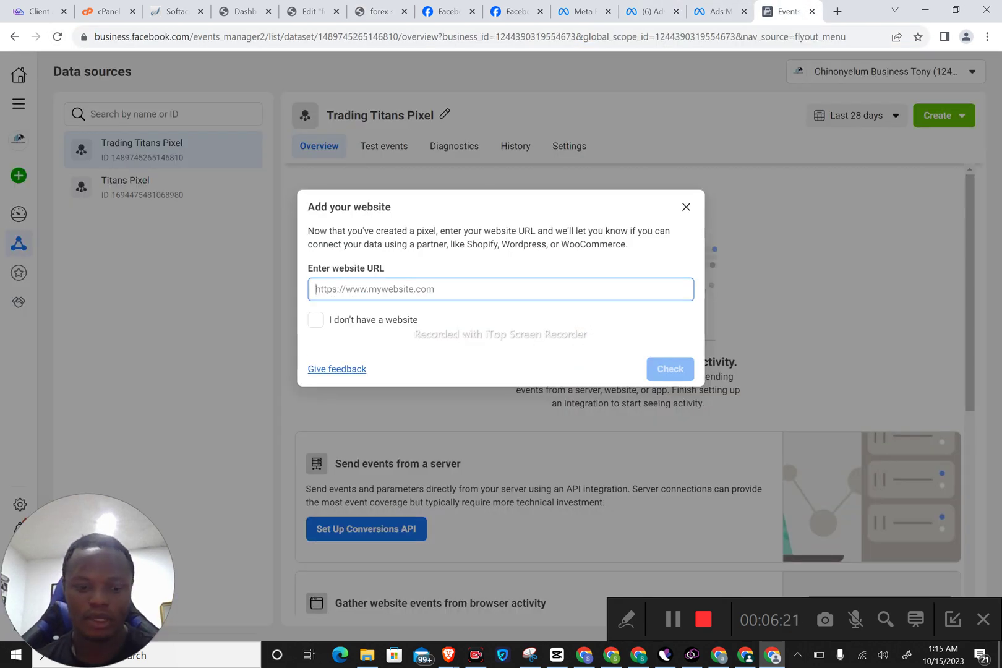
key(ctrl+v)
click(656, 371)
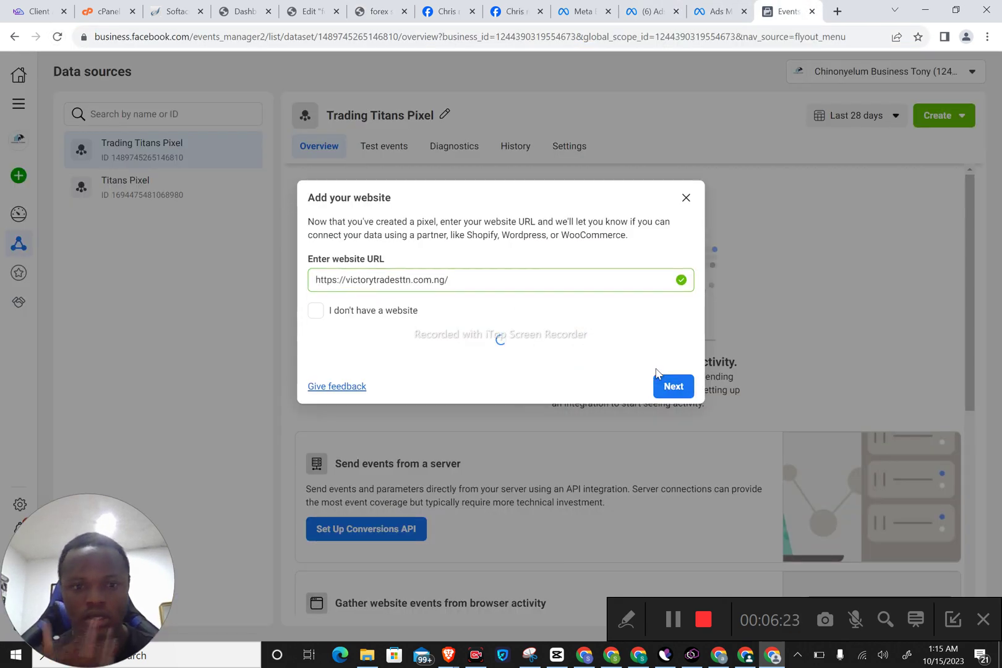
click(678, 370)
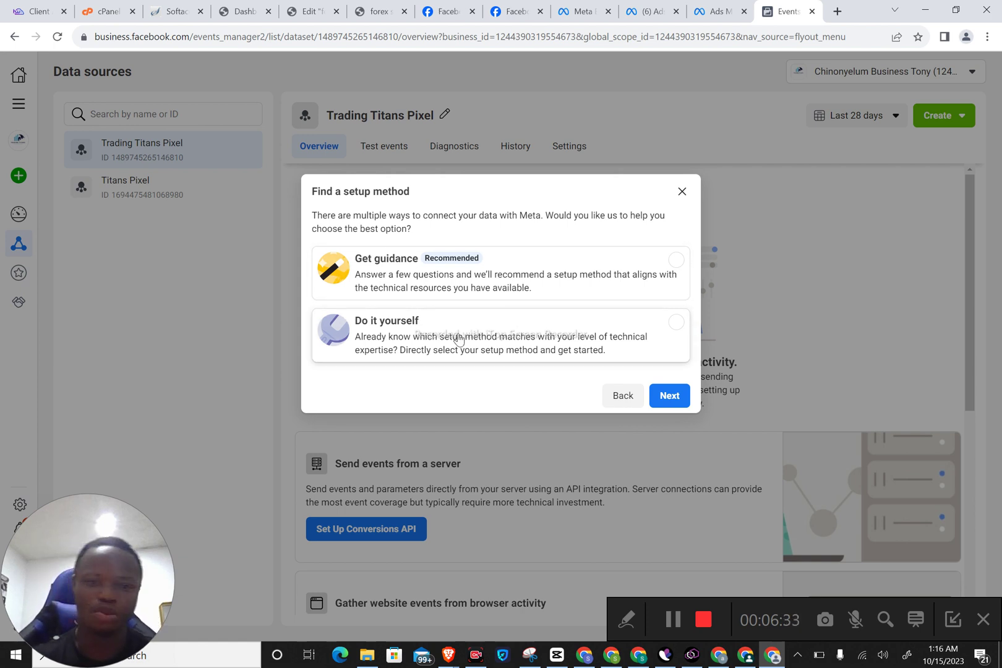
Step: Choose the Do it yourself setup with Meta Pixel and Conversions API, using partner integration
click(391, 344)
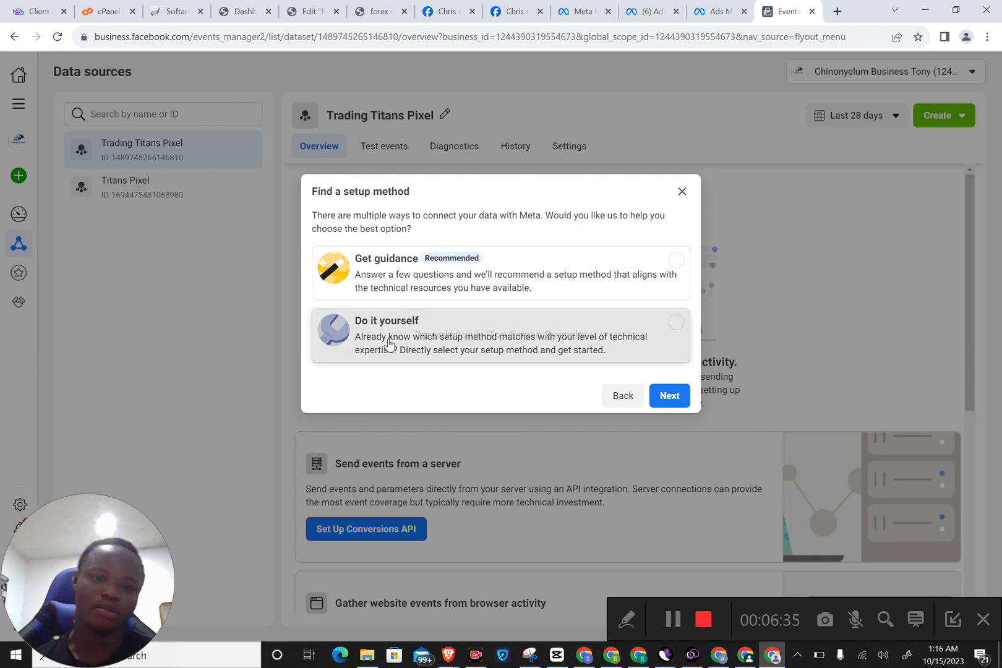
click(667, 399)
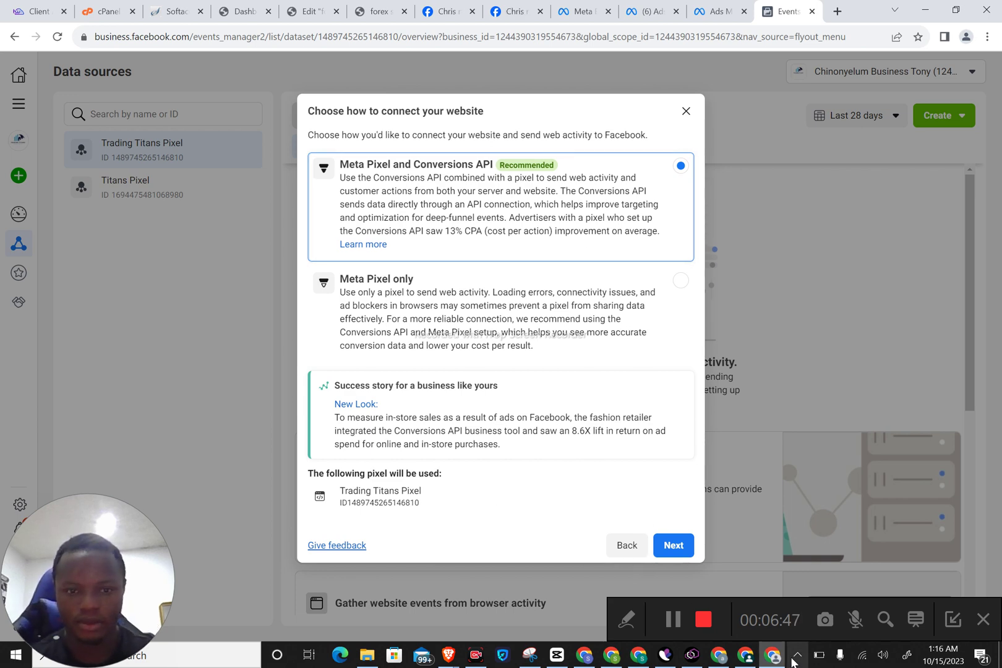
click(673, 546)
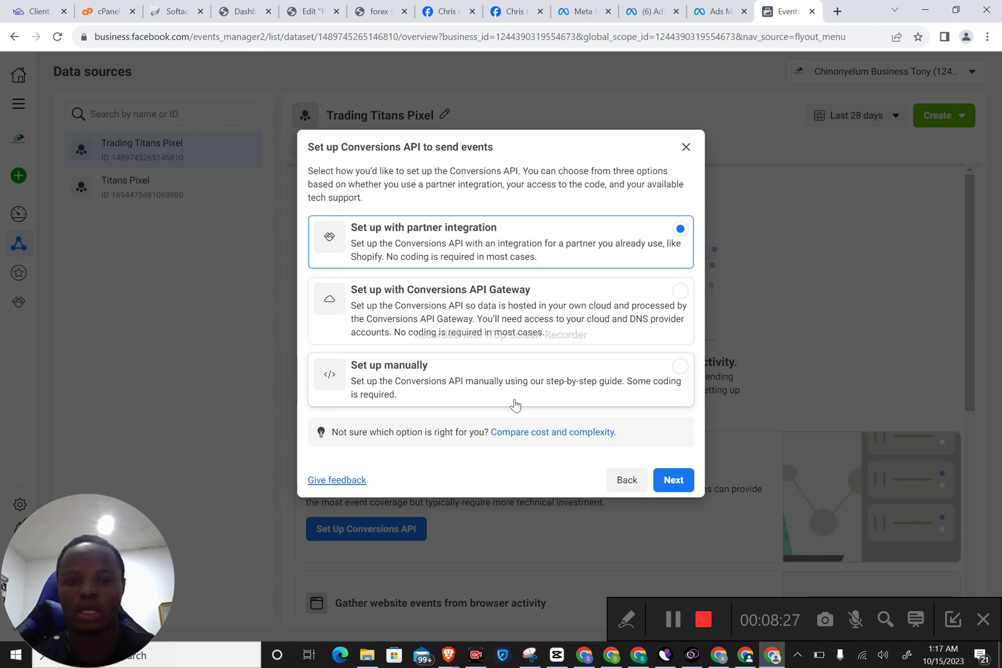
click(673, 480)
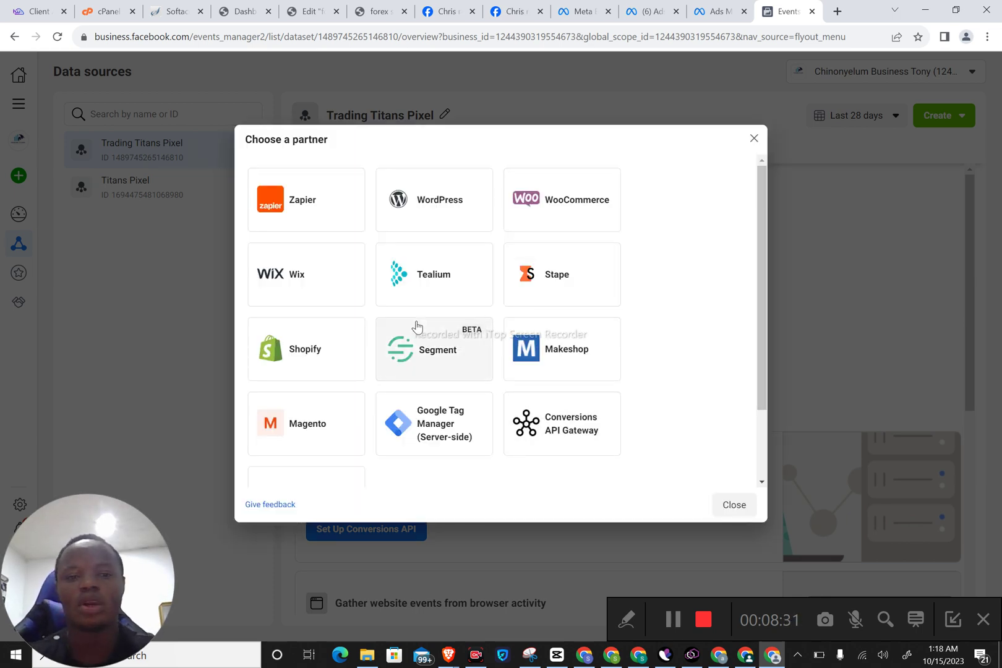
Step: Select WordPress as the integration partner and review its instructions for installing the plugin and connecting to Facebook
click(522, 375)
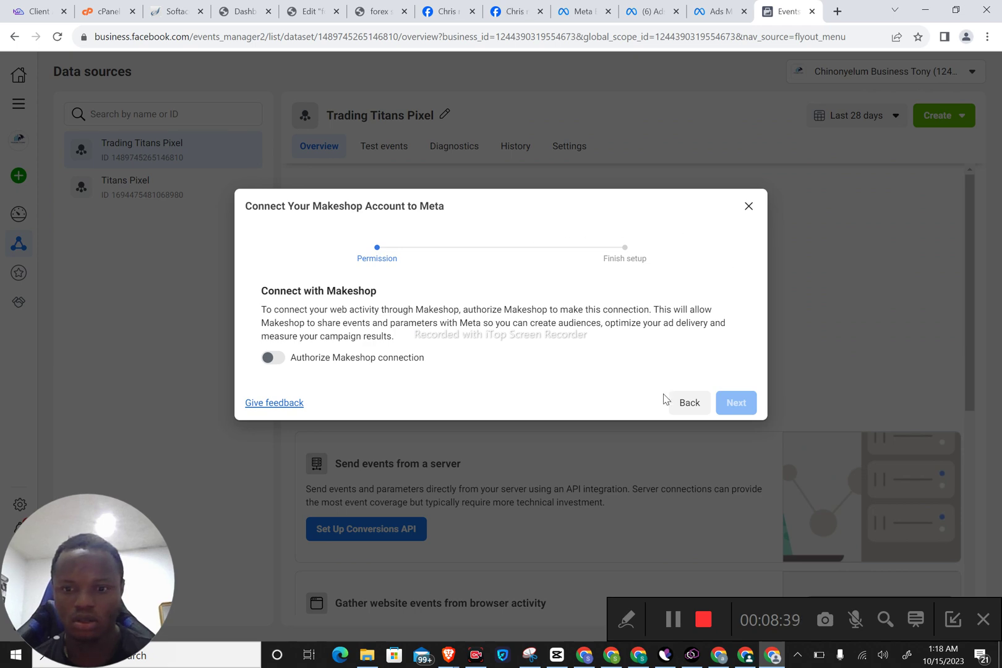
click(682, 403)
click(441, 219)
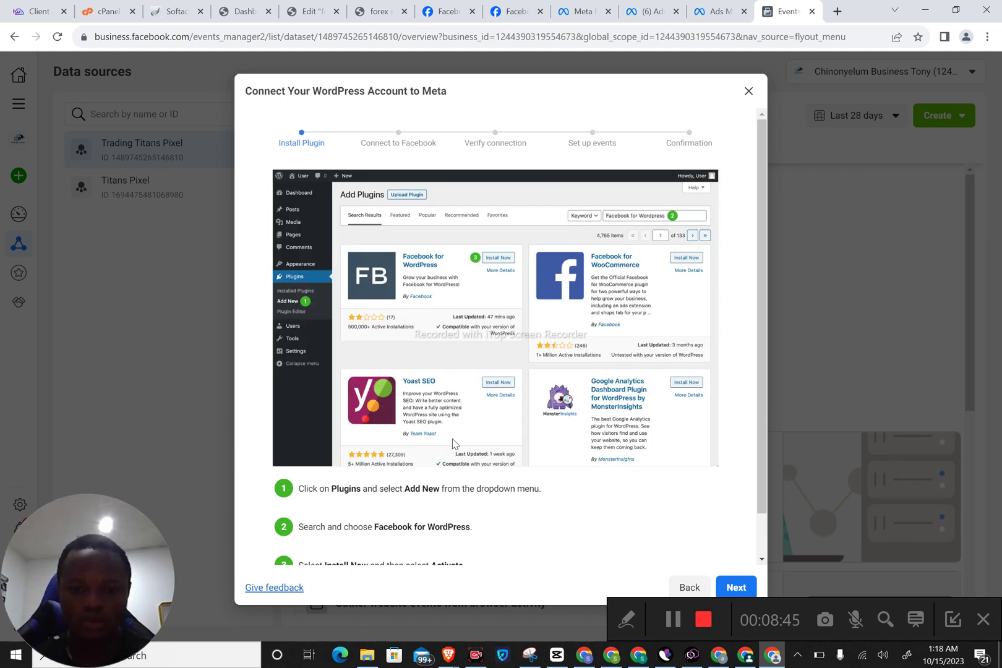
scroll(453, 443, down, 1)
click(729, 591)
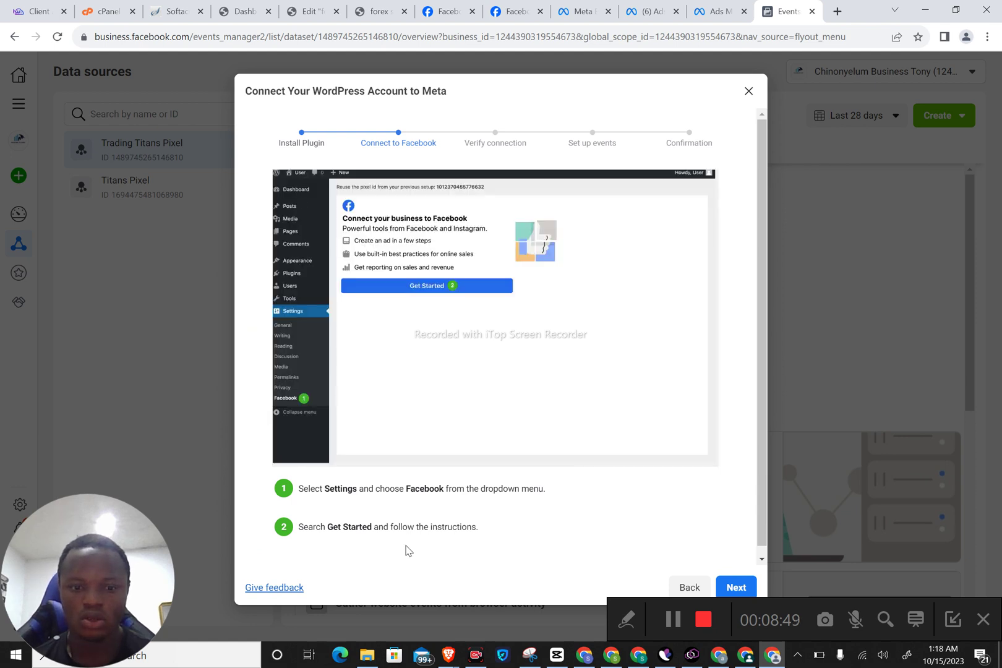
click(684, 587)
scroll(414, 432, down, 1)
scroll(413, 432, up, 1)
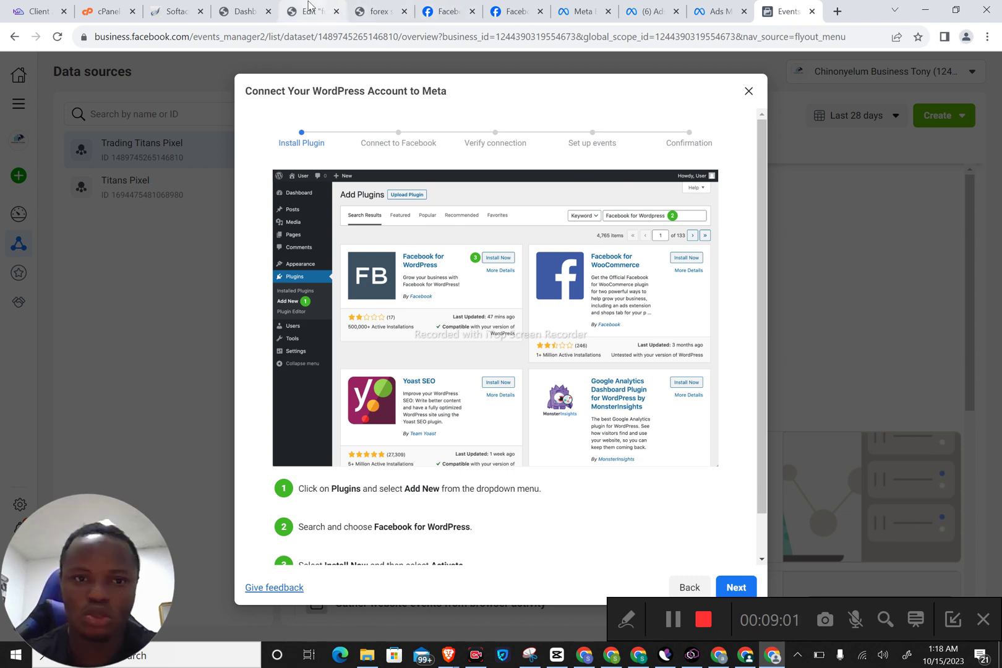
Step: Switch to the site's WordPress dashboard and open the page for adding new plugins
click(245, 11)
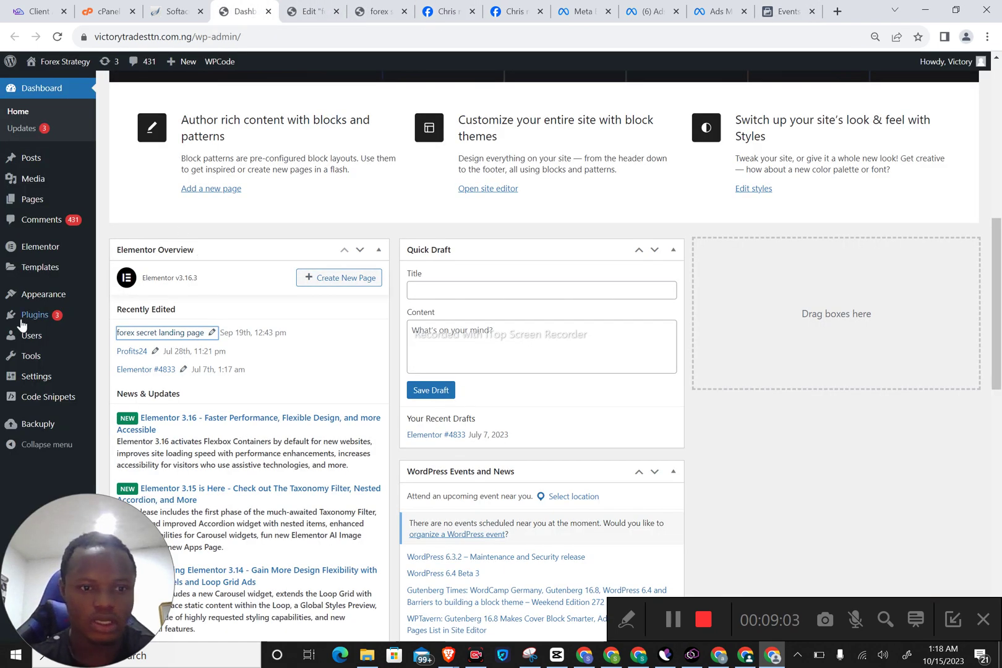
mouse_move(56, 323)
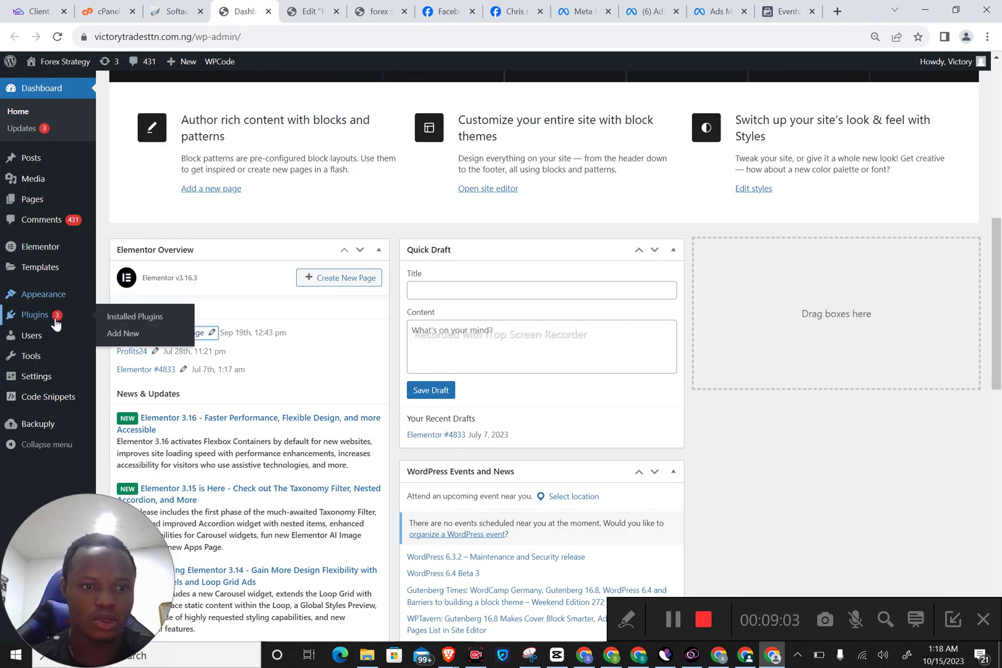
click(130, 337)
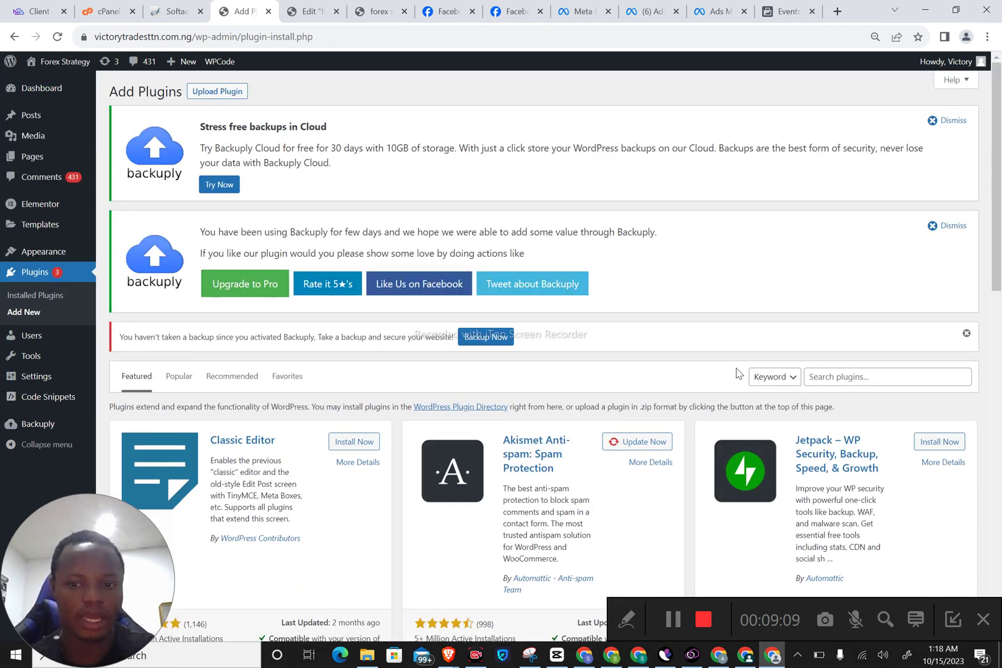
Step: Search the plugin directory for "meta for wordpress" and locate the Meta pixel for WordPress plugin in the results
click(818, 377)
text(MET)
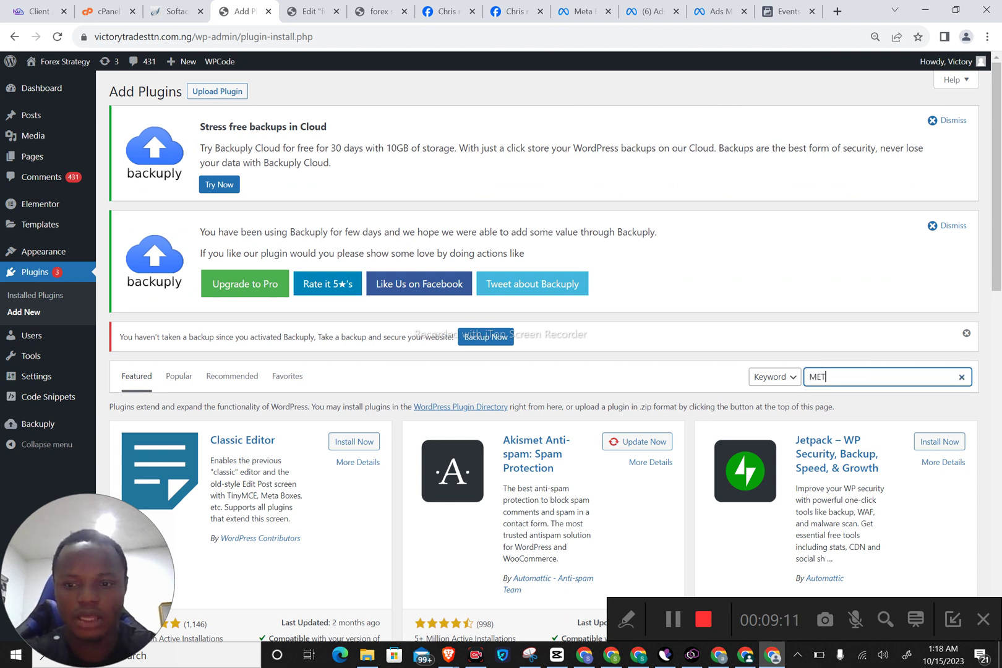
key(BackSpace)
key(BackSpace)
key(BackSpace)
text(meta )
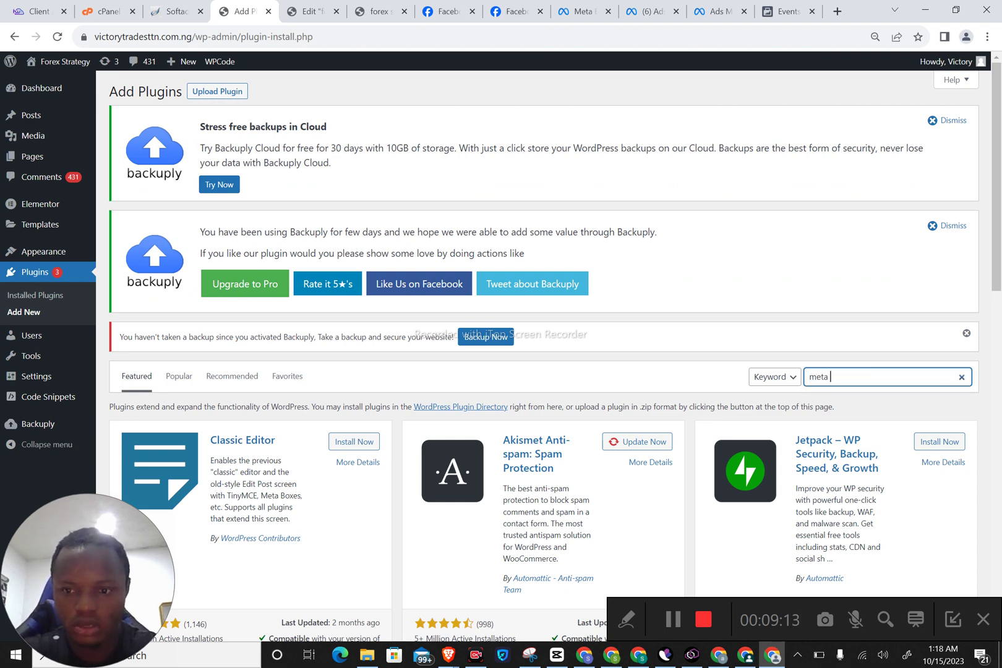
text(for wordp[ress)
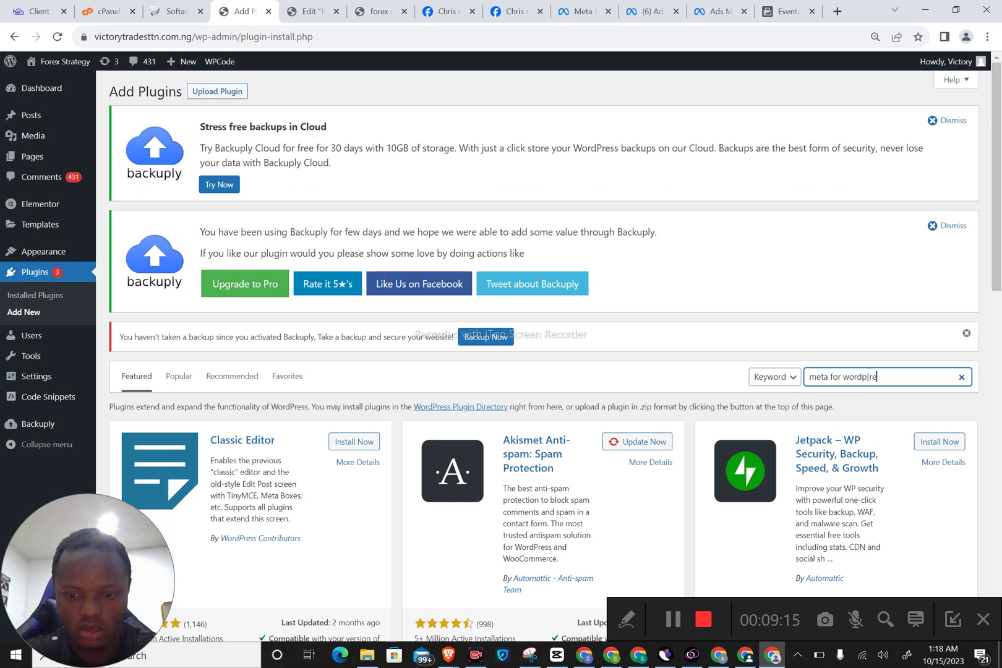
key(BackSpace)
key(BackSpace)
key(BackSpace)
key(BackSpace)
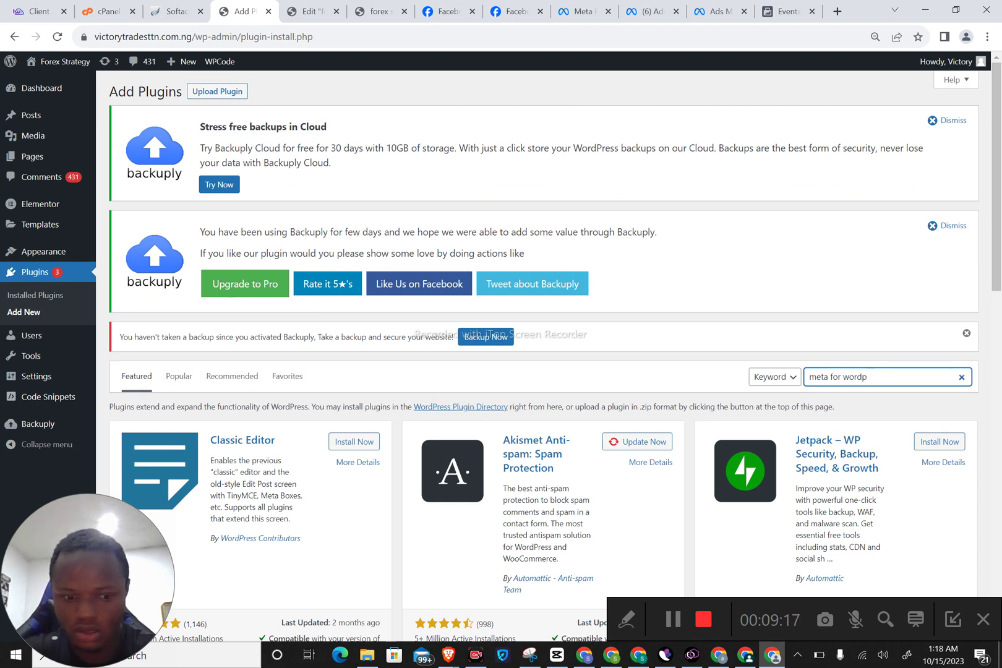
text(ress)
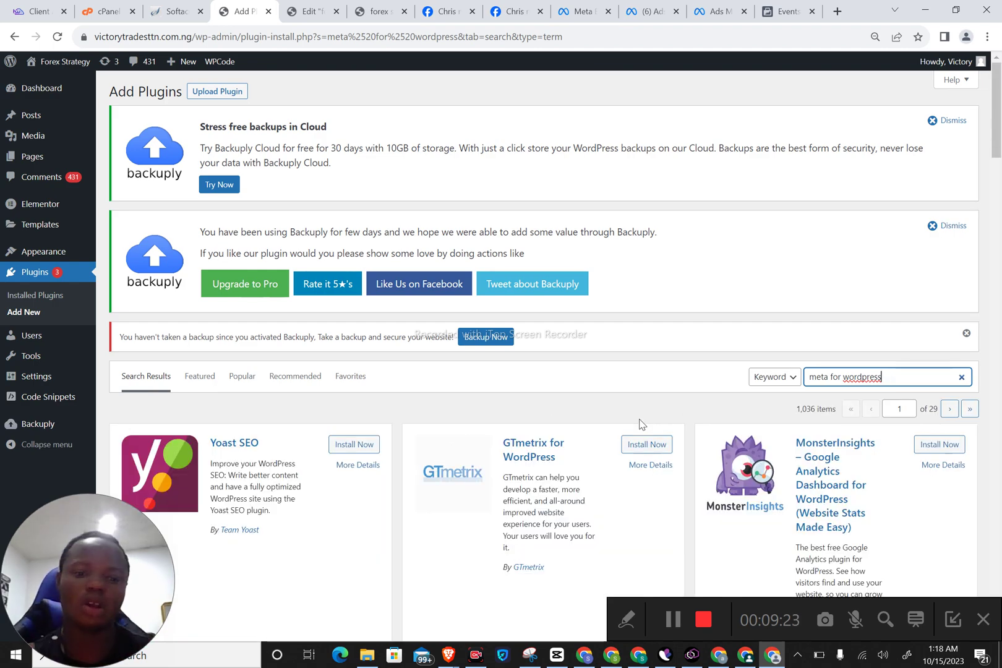
scroll(642, 424, down, 10)
scroll(642, 424, down, 10)
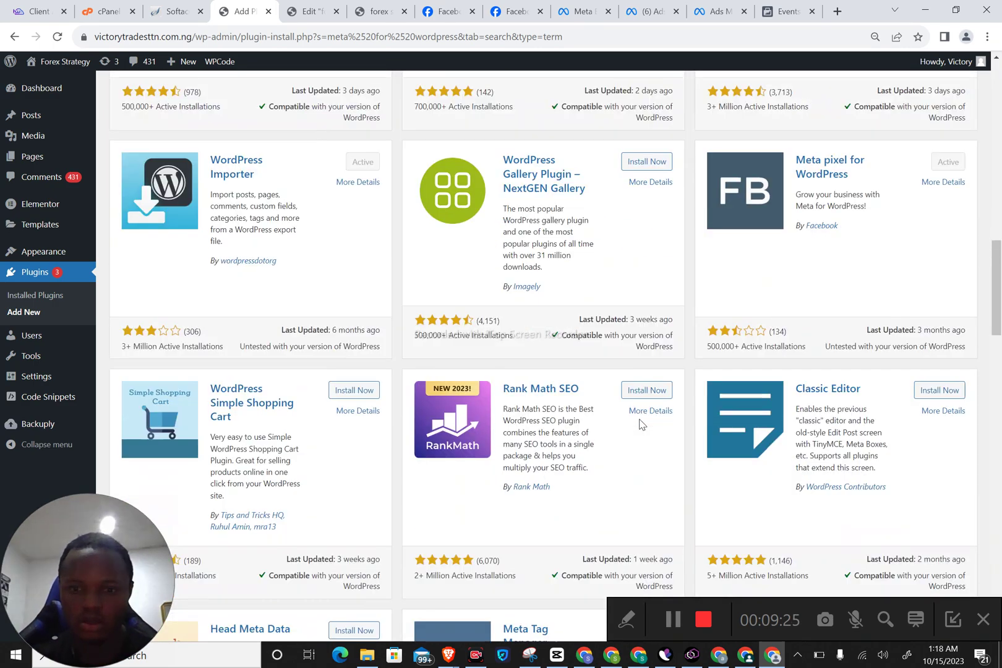
scroll(642, 424, up, 2)
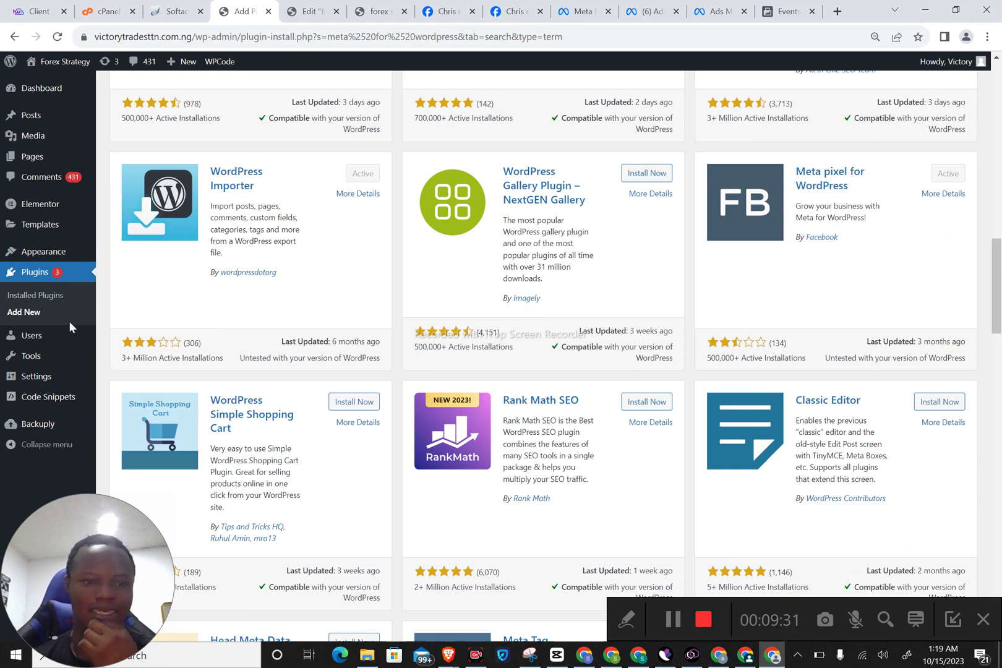
mouse_move(2, 365)
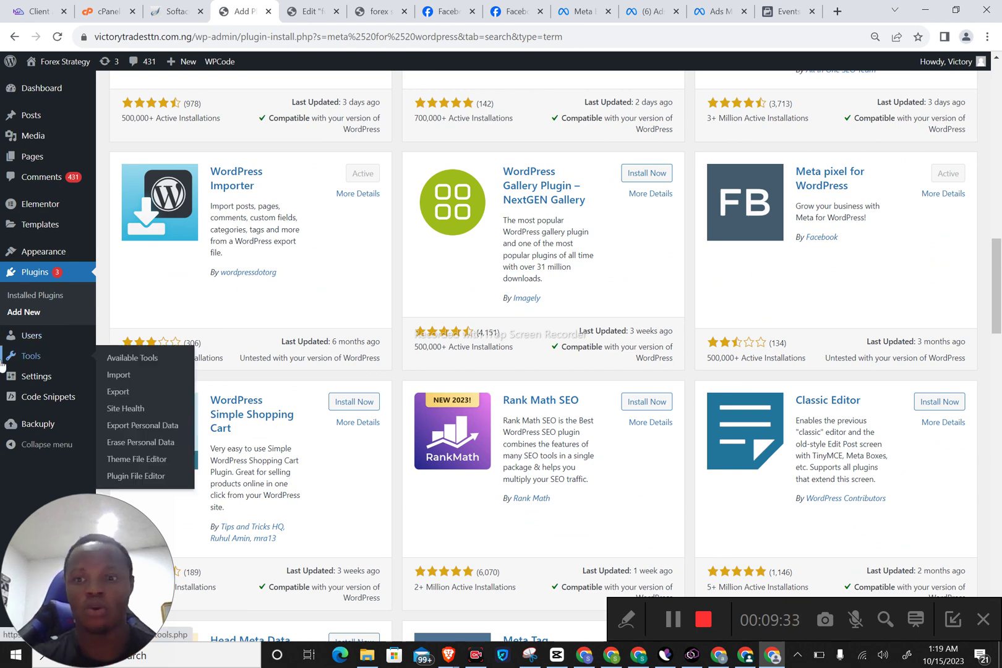
mouse_move(40, 376)
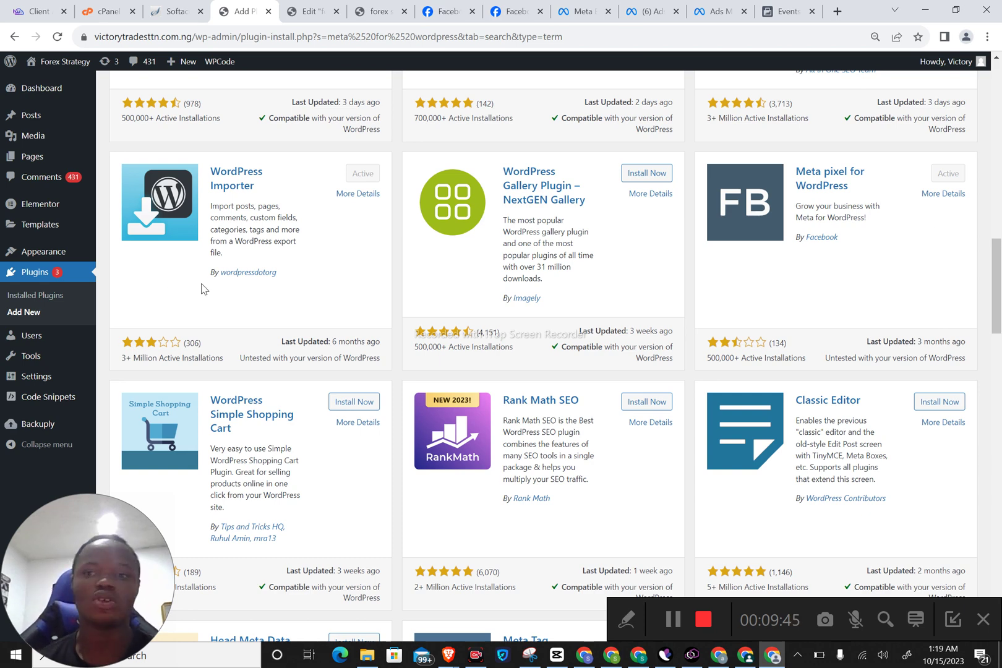
mouse_move(51, 259)
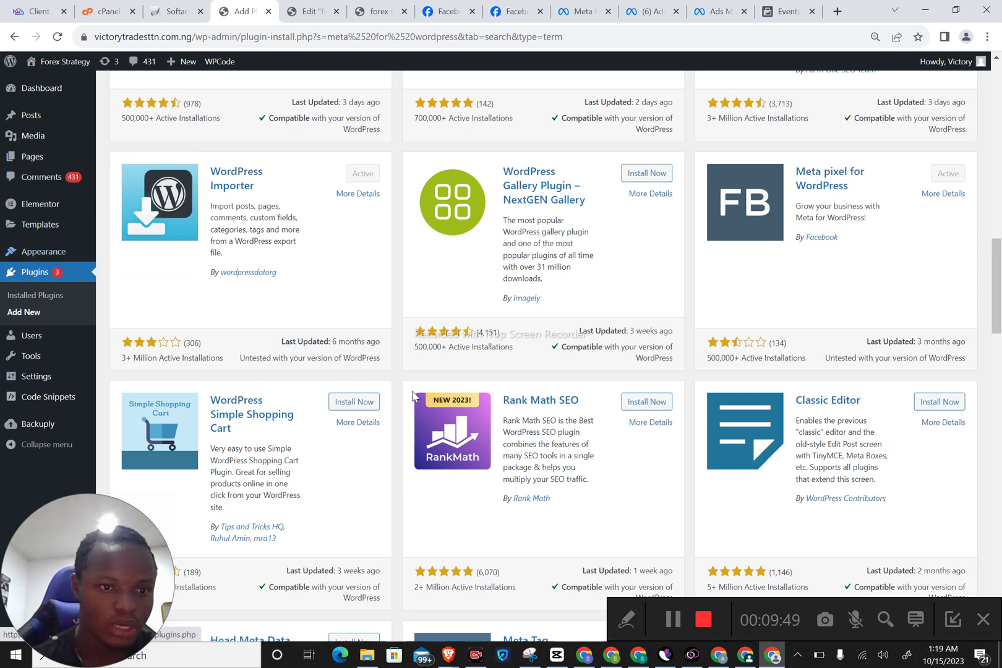
click(673, 619)
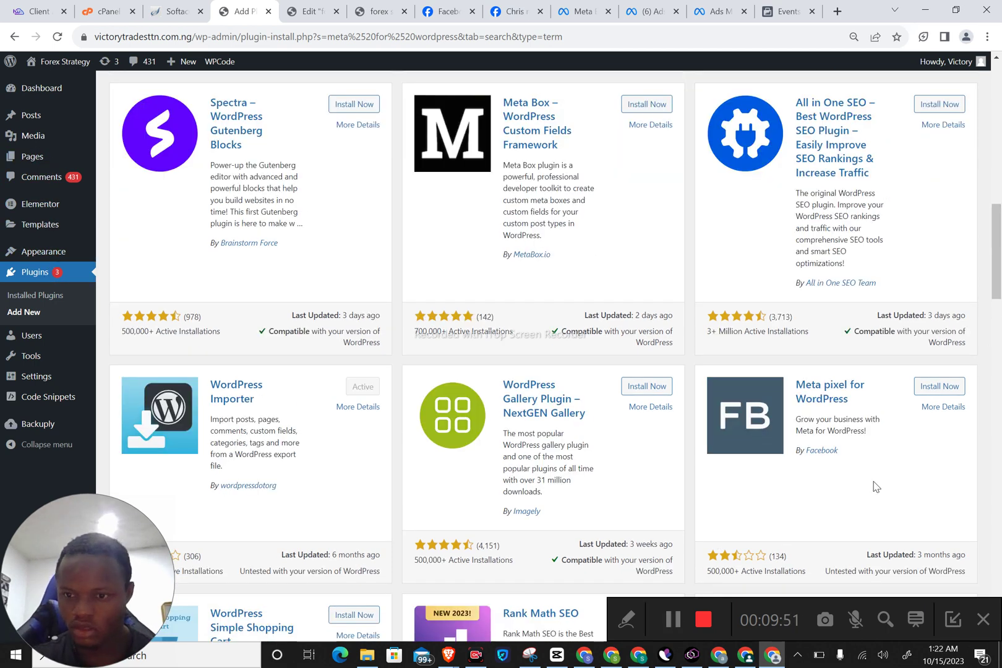
Step: Install and activate the Meta pixel for WordPress plugin, and open its settings page from the installed plugins
click(938, 388)
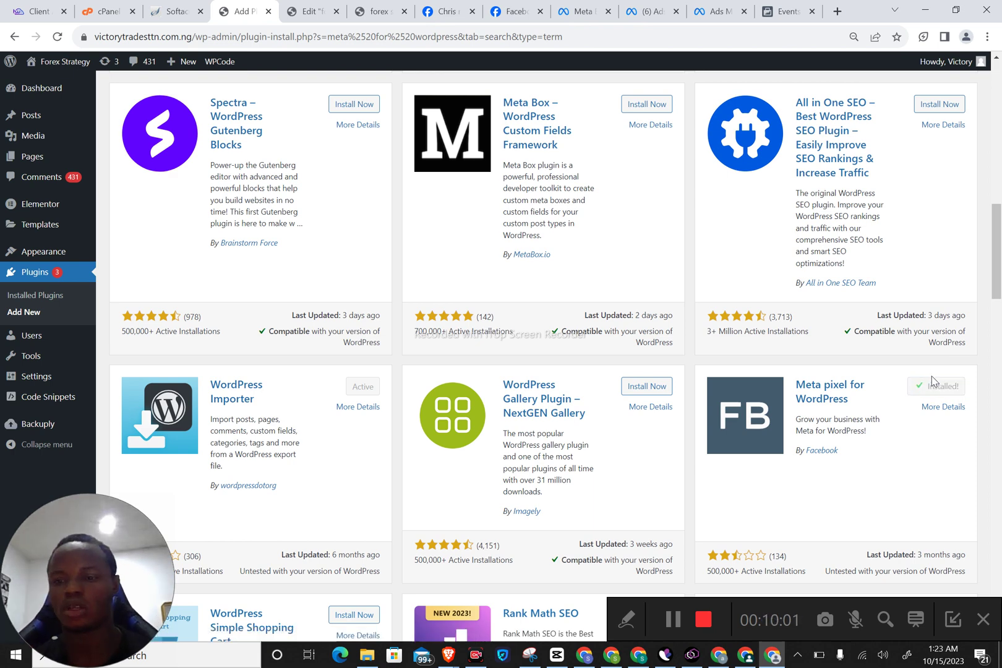
click(939, 391)
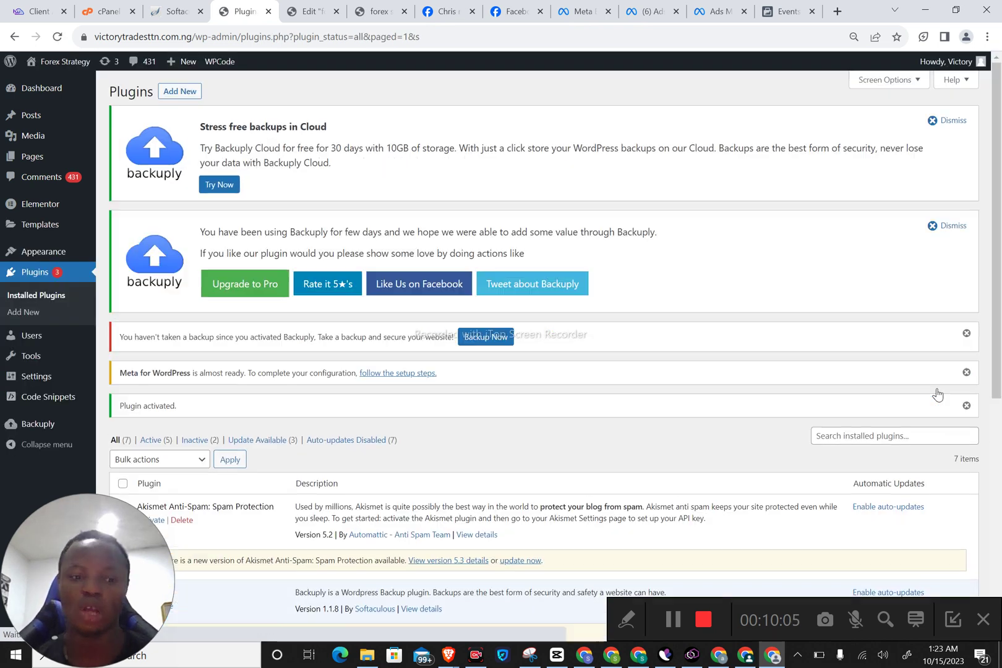
scroll(687, 475, down, 5)
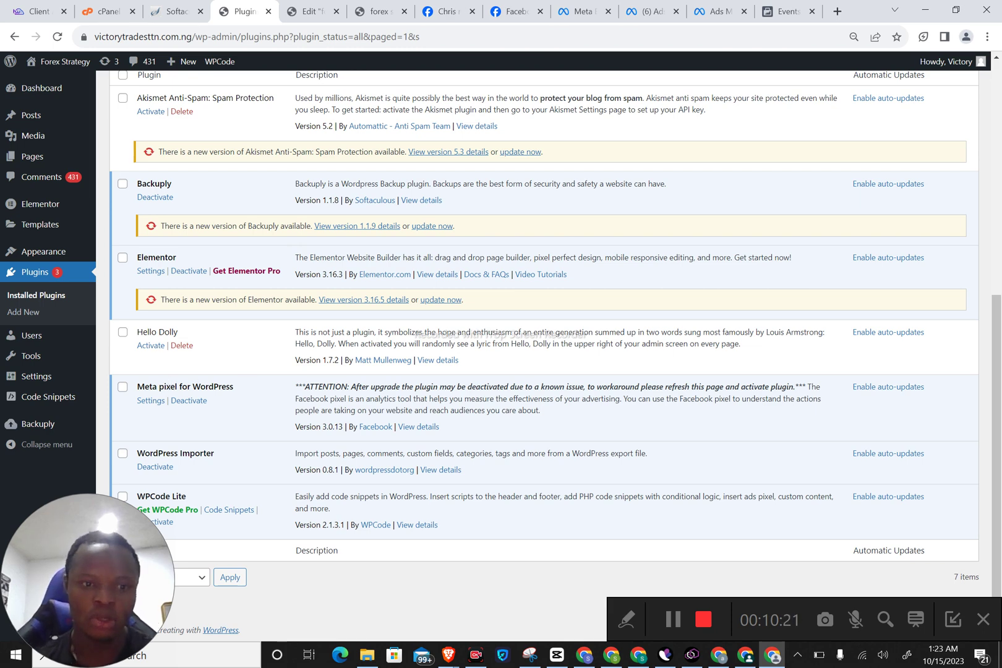
click(149, 401)
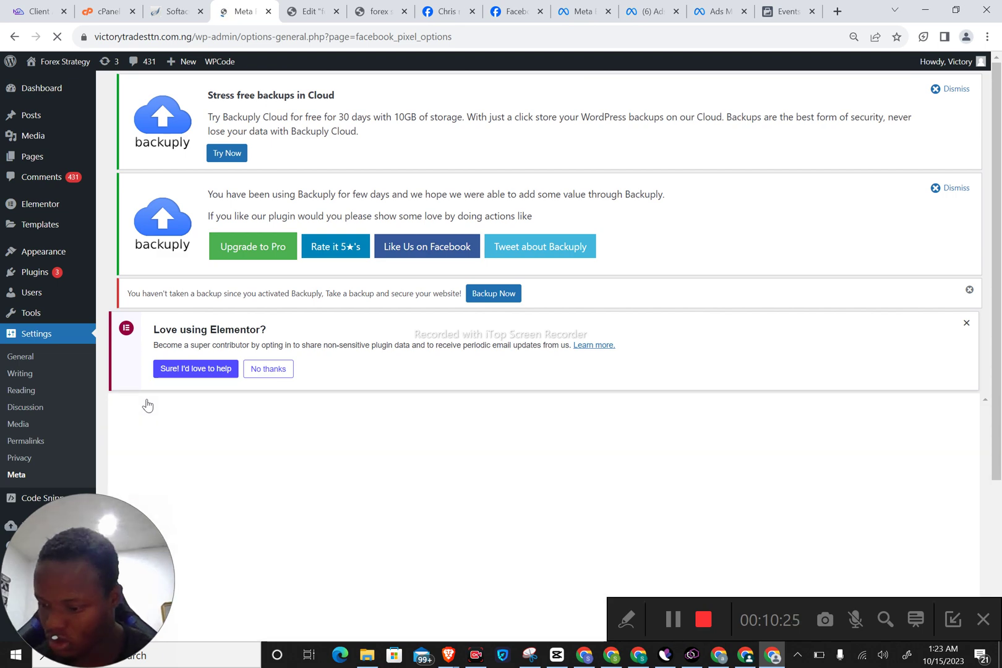
scroll(360, 418, down, 3)
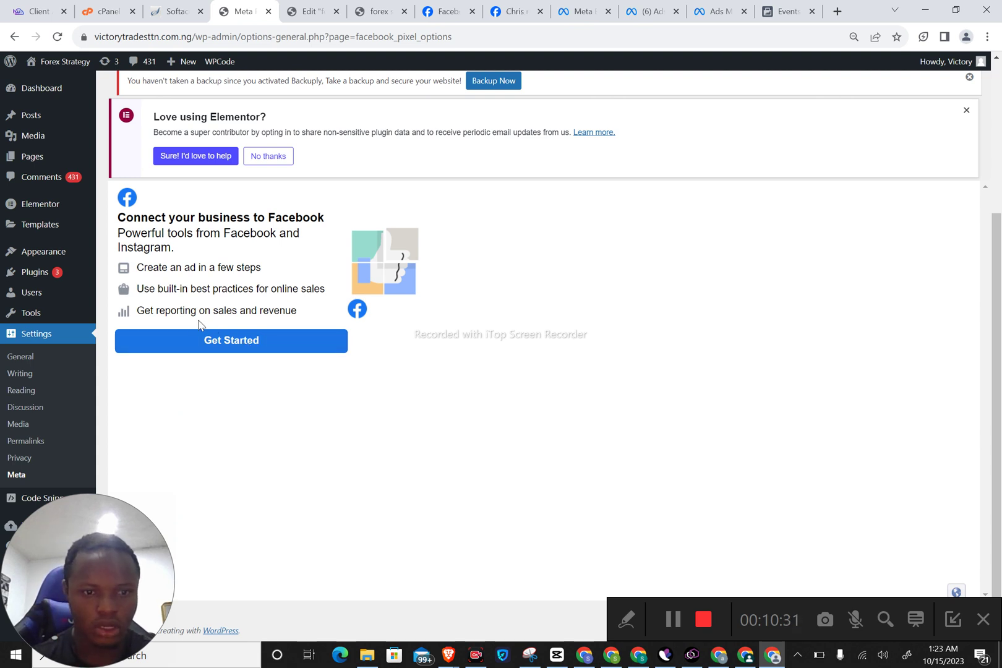
Step: Start connecting the business to Facebook with the logged-in profile and proceed to the WordPress App connection settings
click(219, 342)
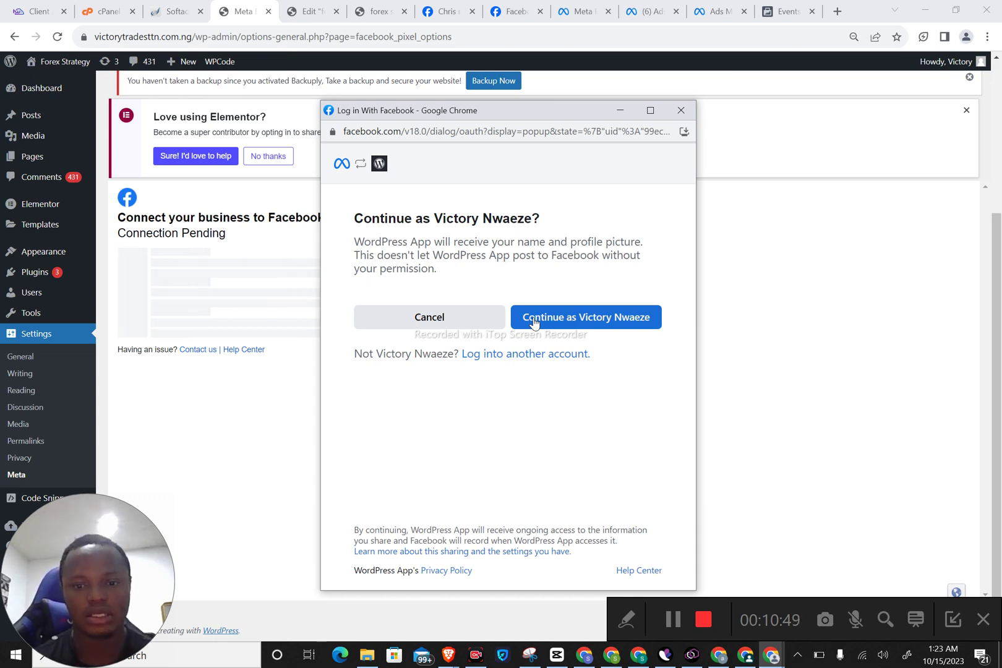
click(534, 322)
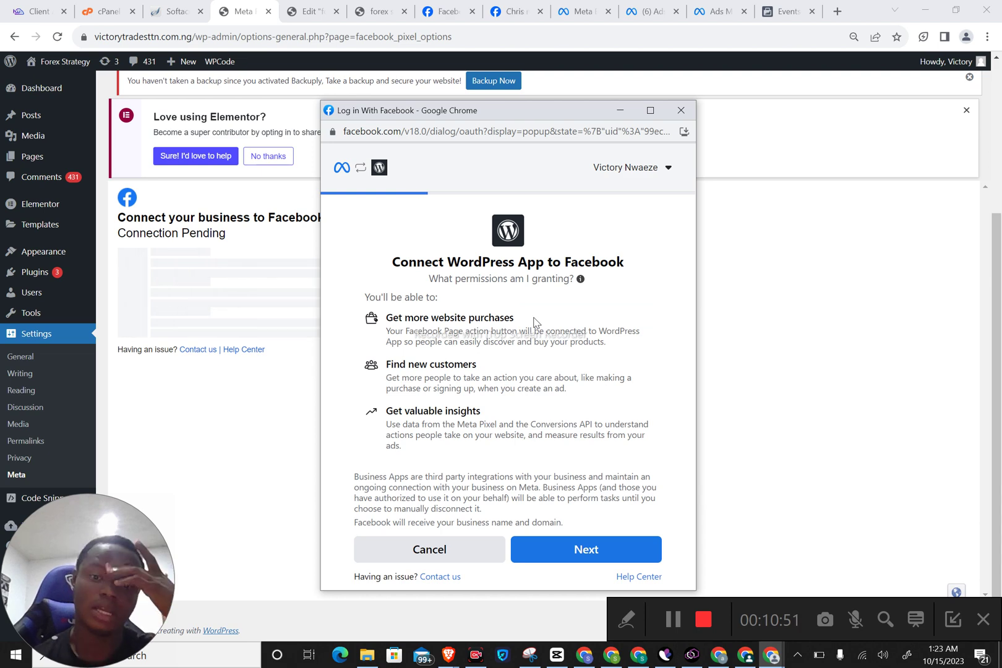
click(577, 550)
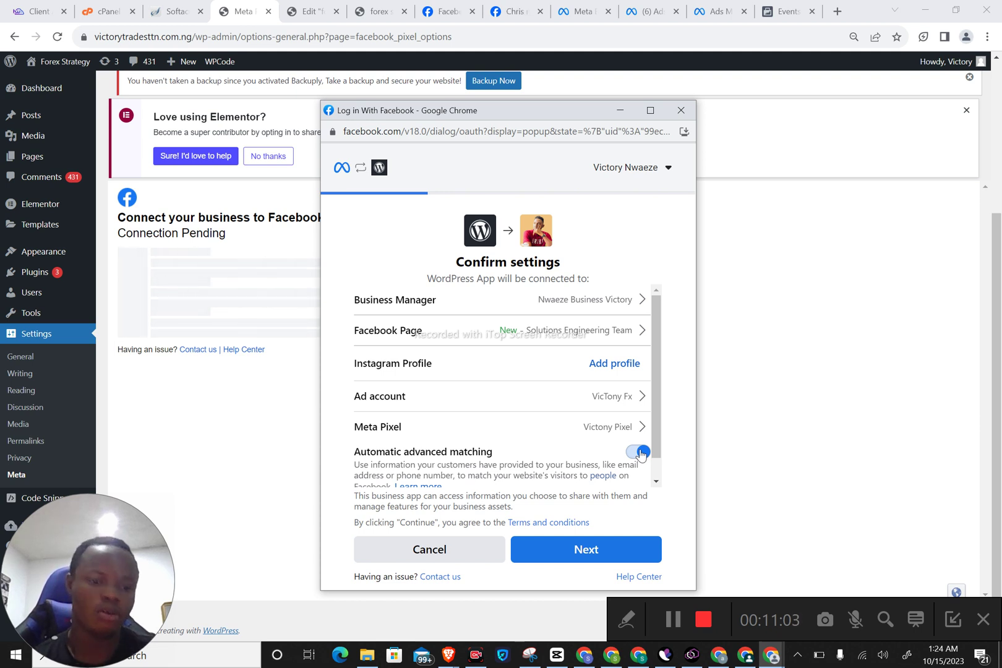
click(583, 336)
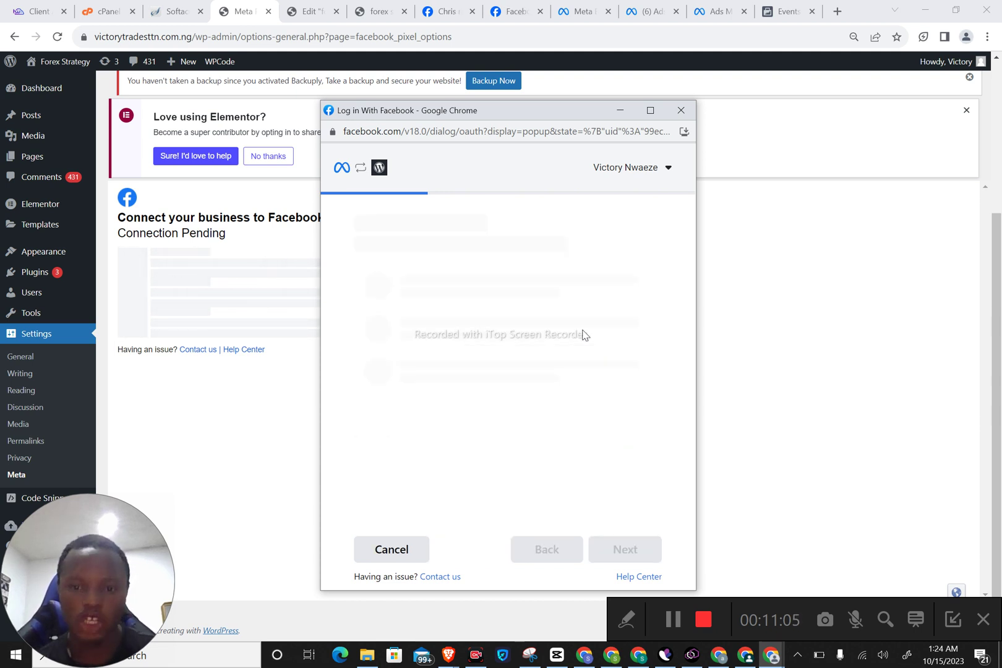
mouse_move(580, 344)
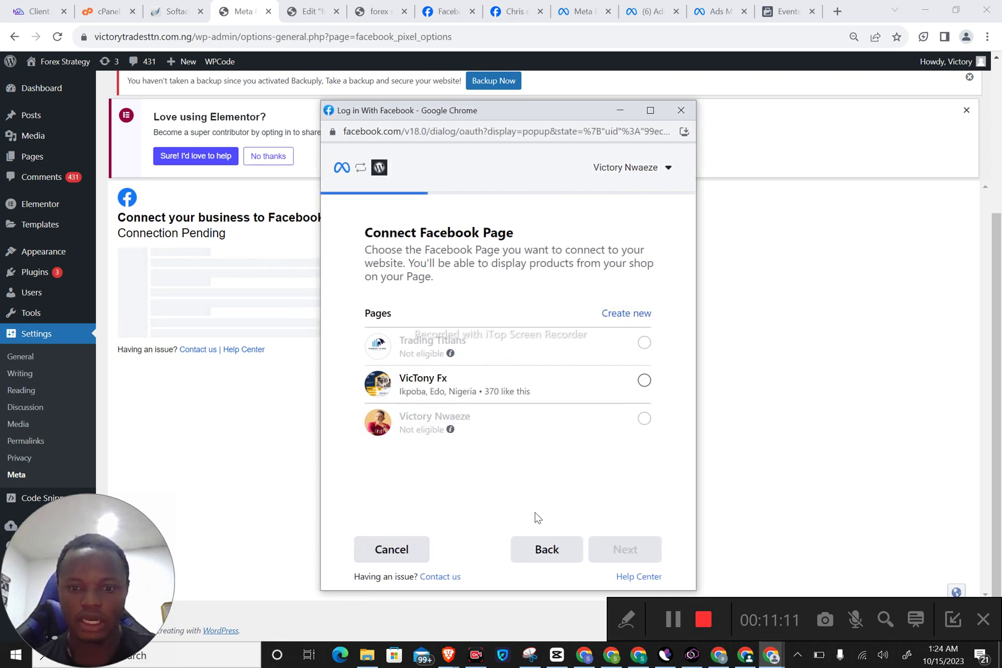
click(544, 540)
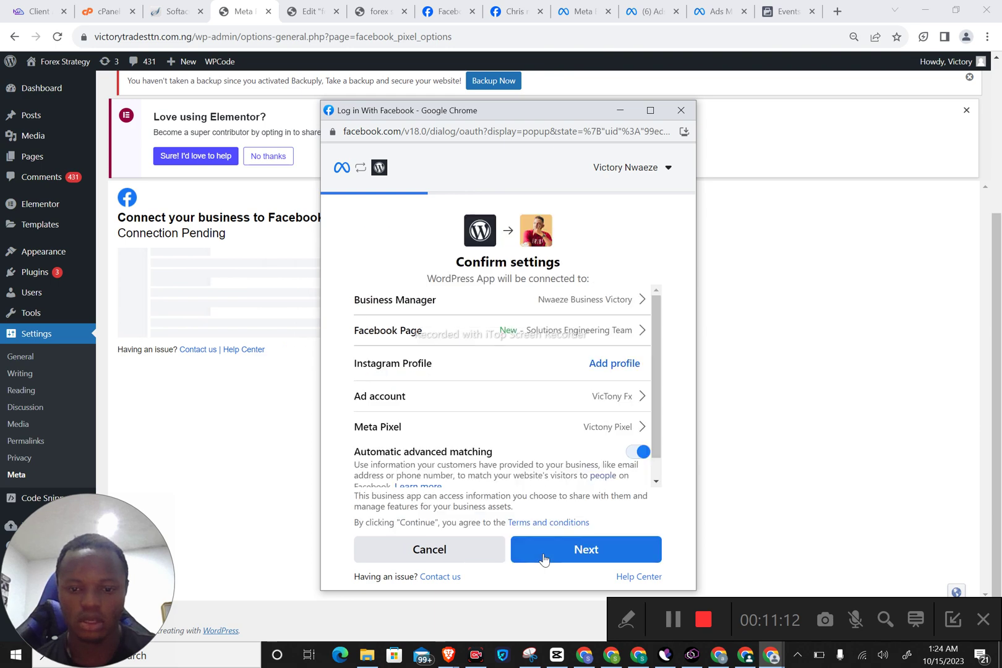
click(575, 333)
mouse_move(416, 378)
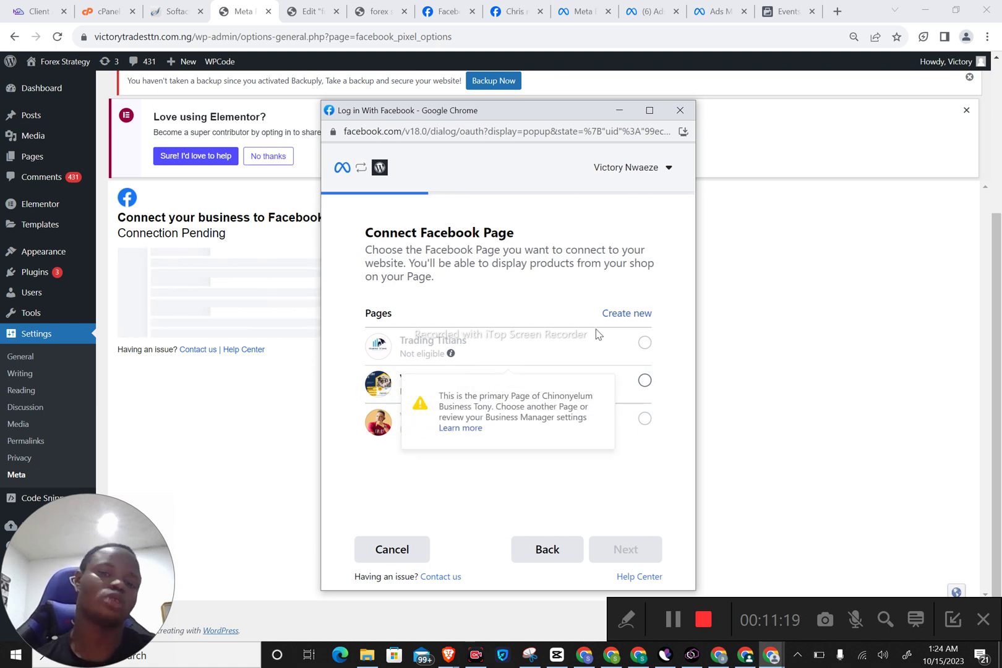
click(533, 550)
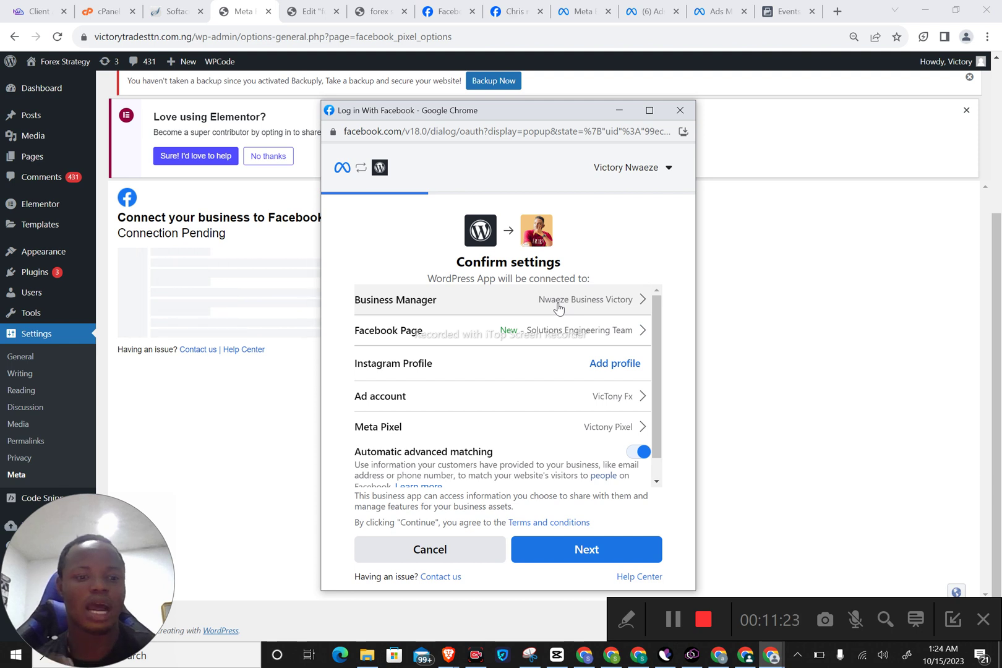
Step: Change the connected Business Manager to the account created Jul 6, 2023
click(559, 308)
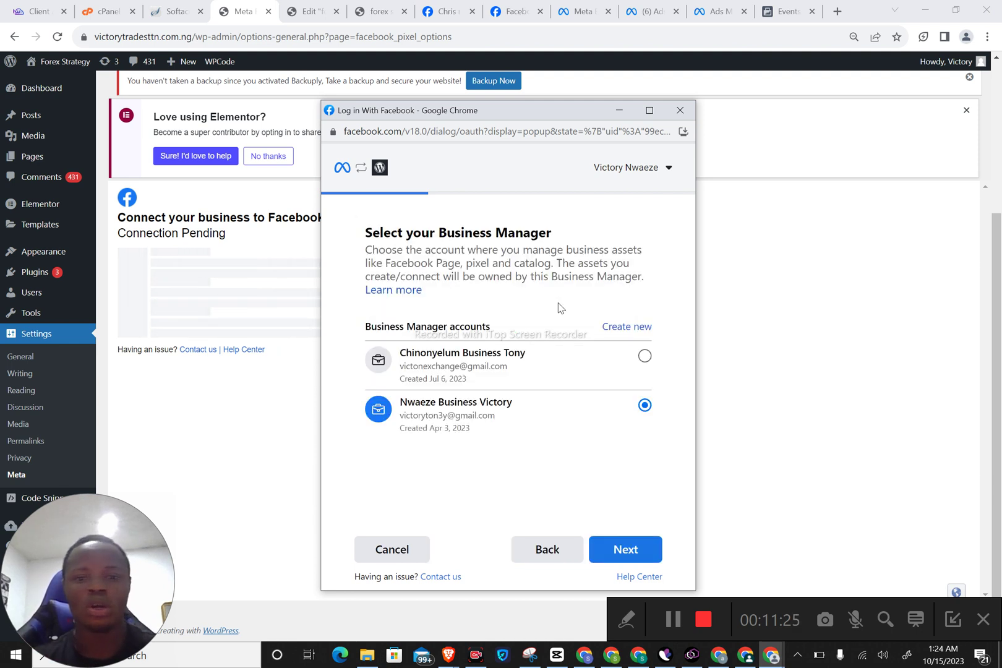
click(554, 374)
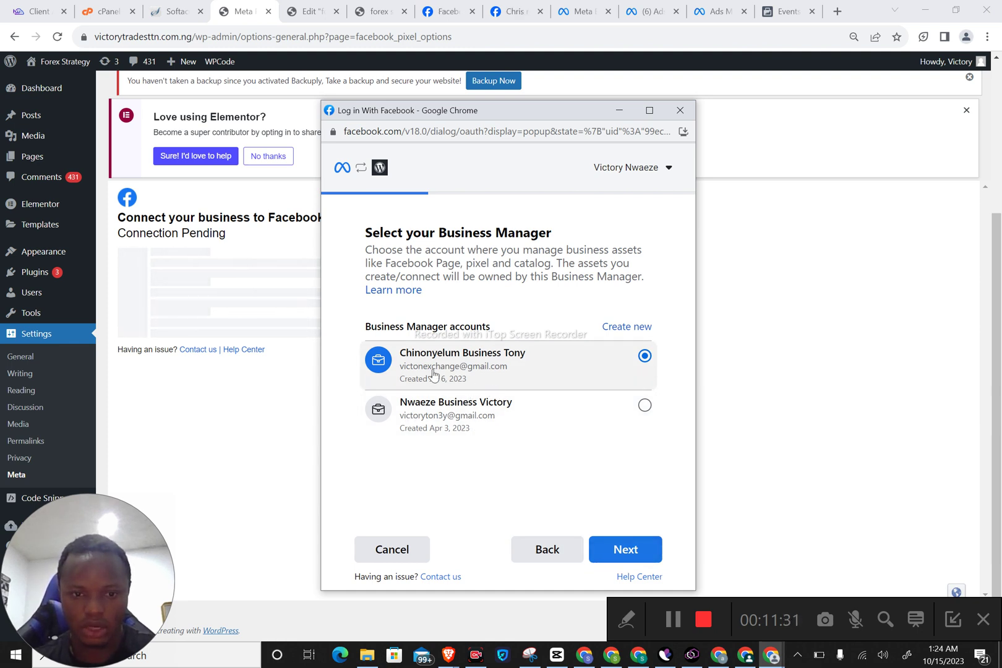
click(622, 547)
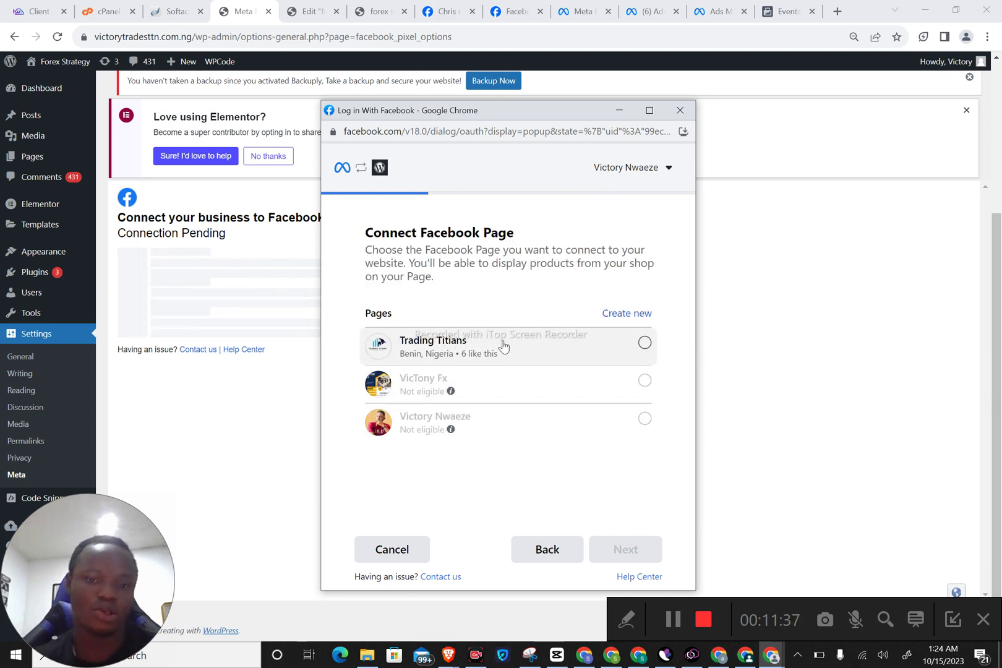
Step: Connect the Trading Titians Facebook Page and skip connecting to Instagram
click(505, 345)
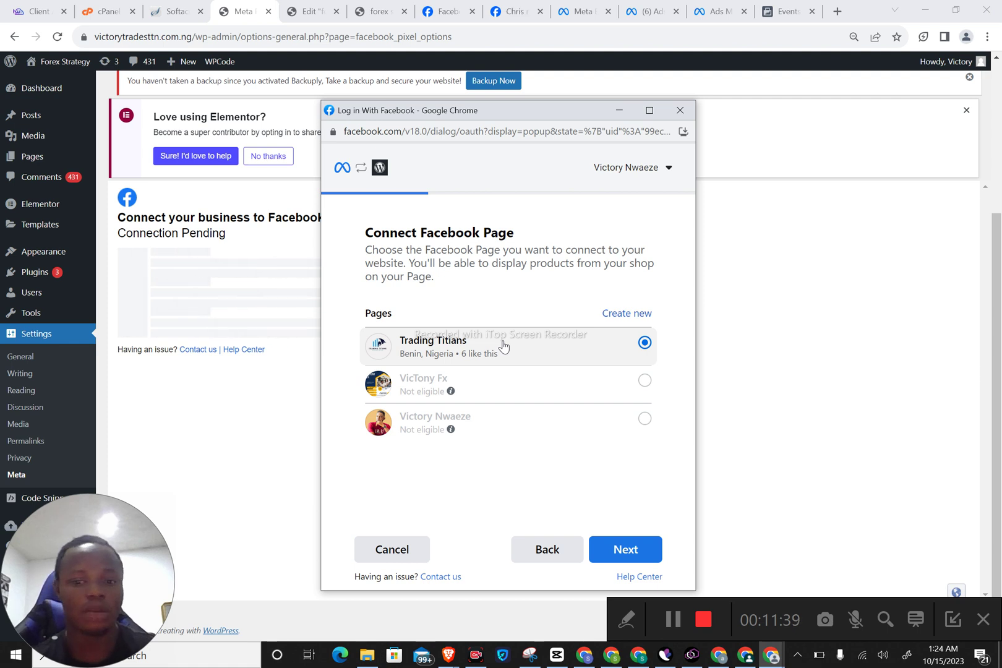
click(620, 557)
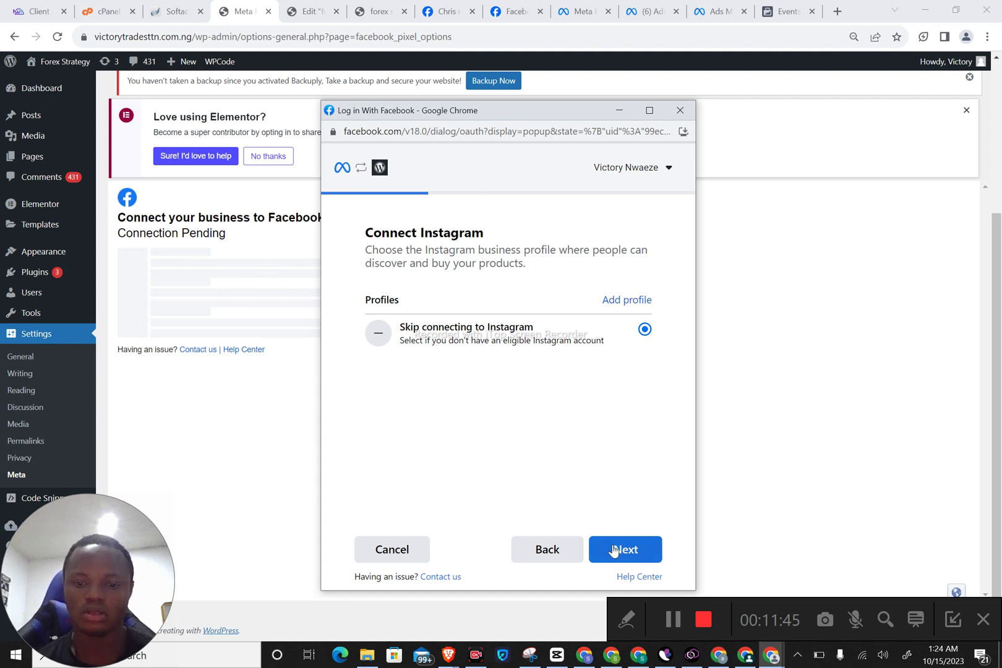
click(612, 545)
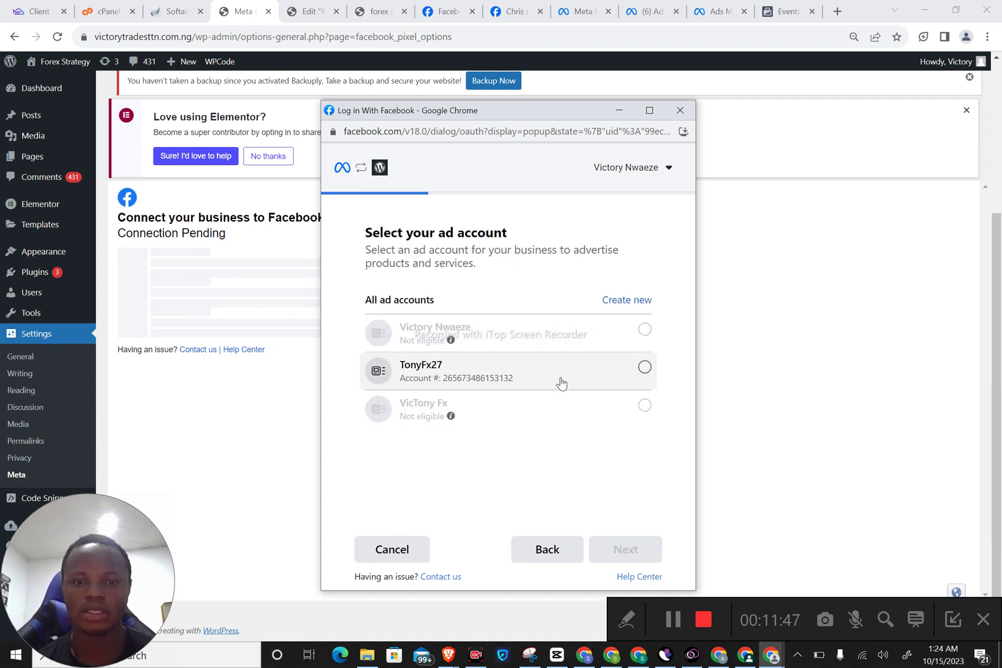
Step: Select TonyFx27 as the ad account and Trading Titans Pixel as the Meta Pixel for the connection
click(559, 381)
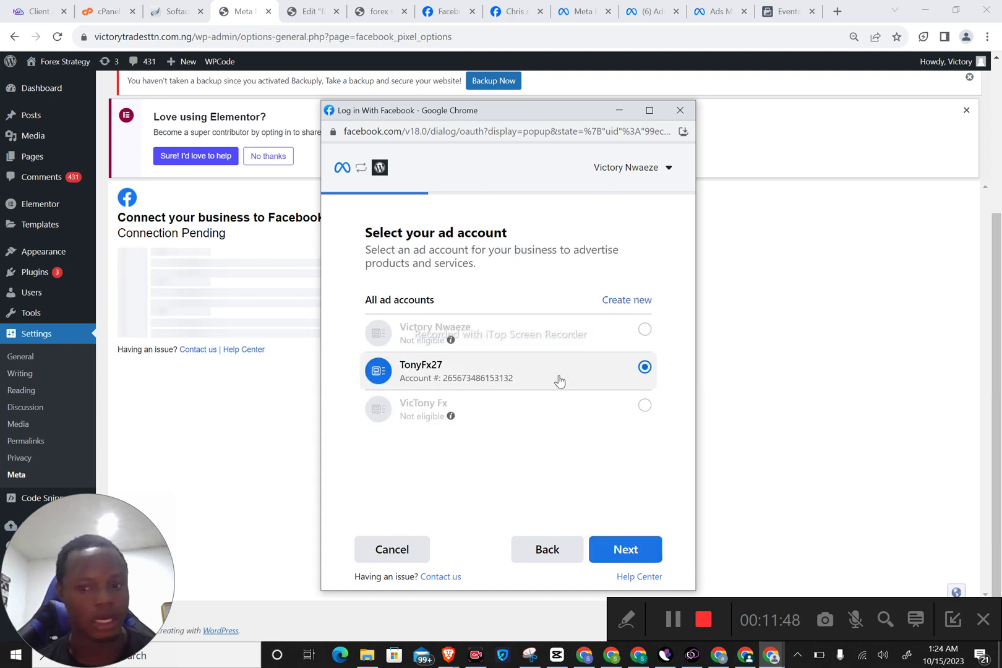
click(621, 551)
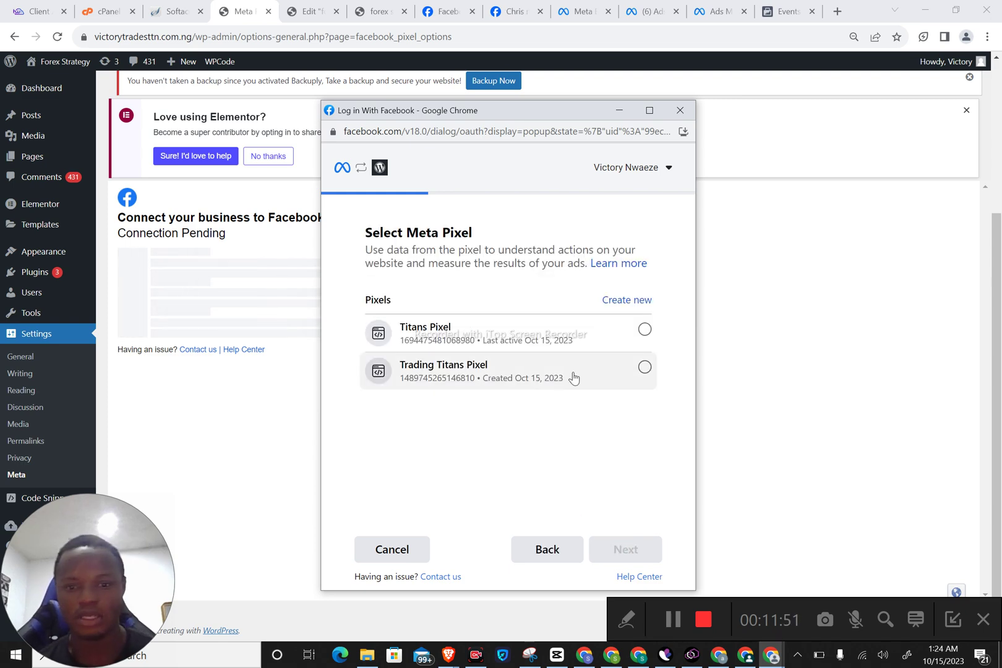
click(611, 378)
click(625, 549)
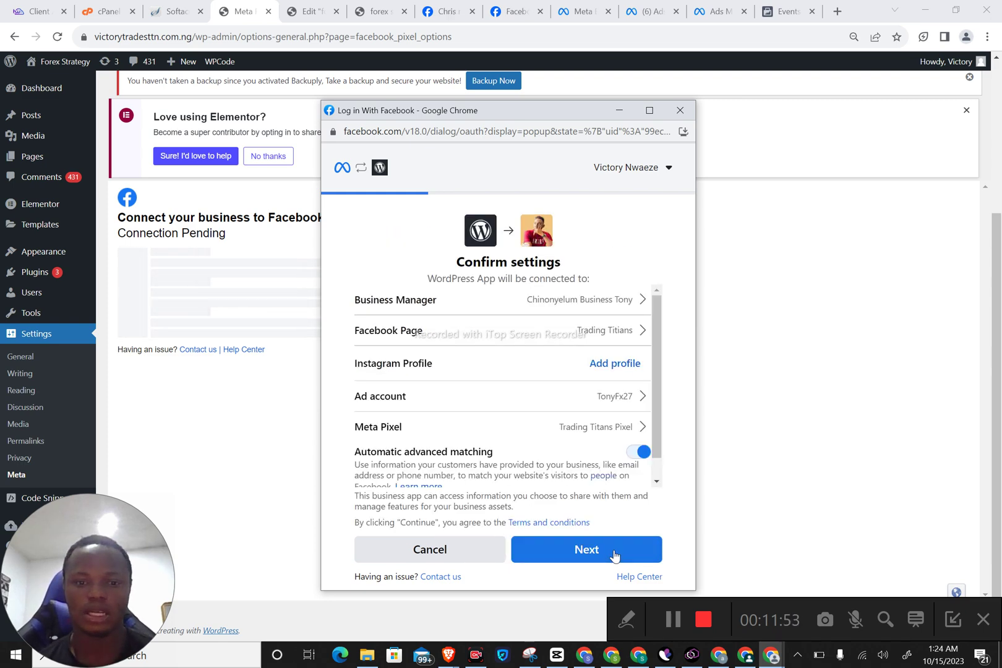
Step: Confirm the connection settings with automatic advanced matching on and grant WordPress App the Manage business extension permission
scroll(503, 397, down, 1)
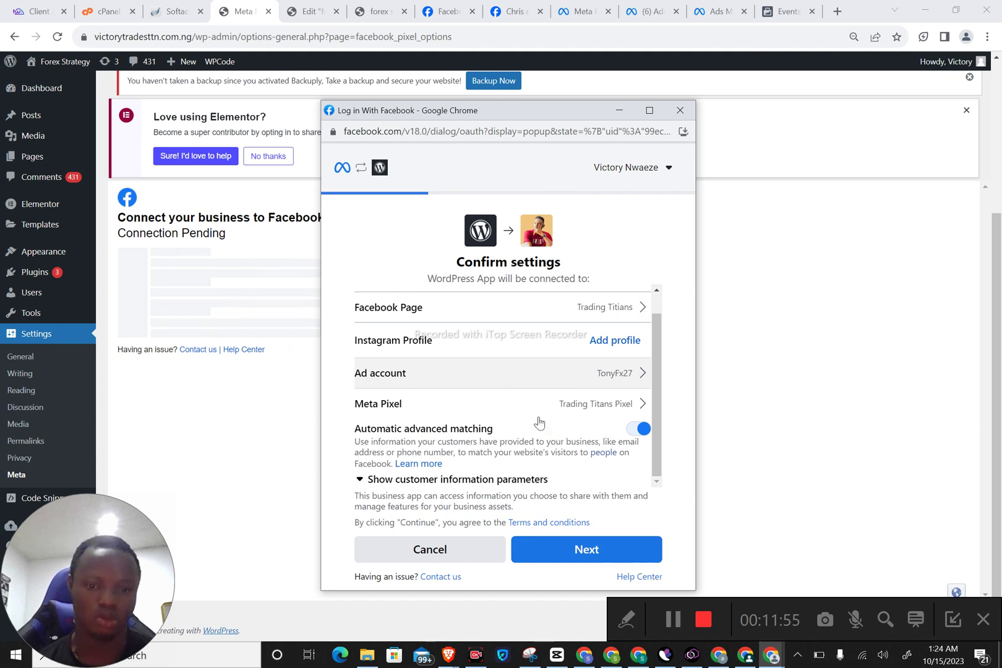
click(549, 547)
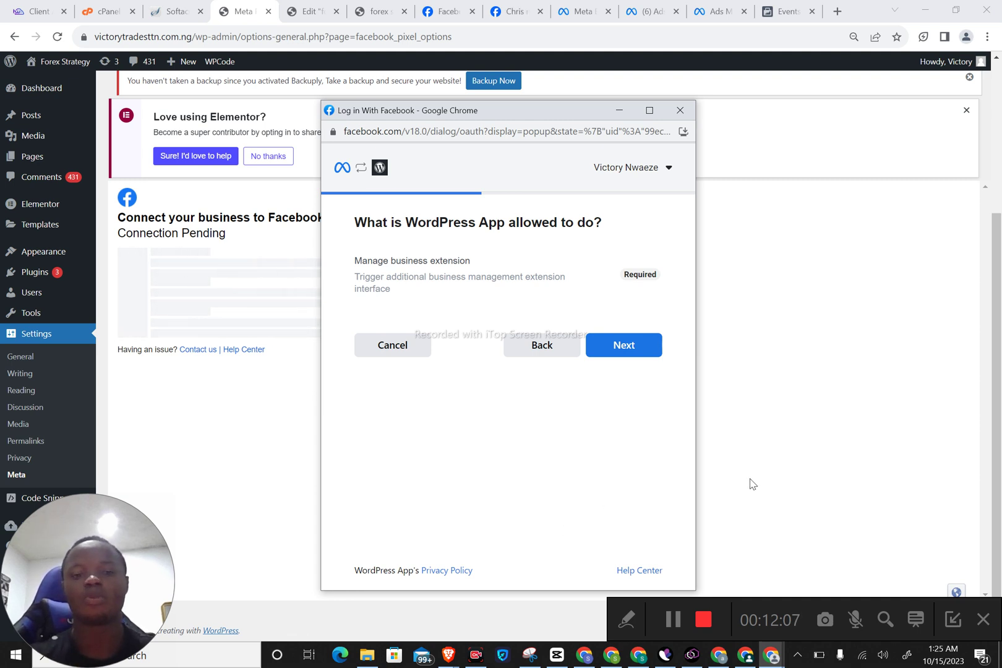
click(614, 350)
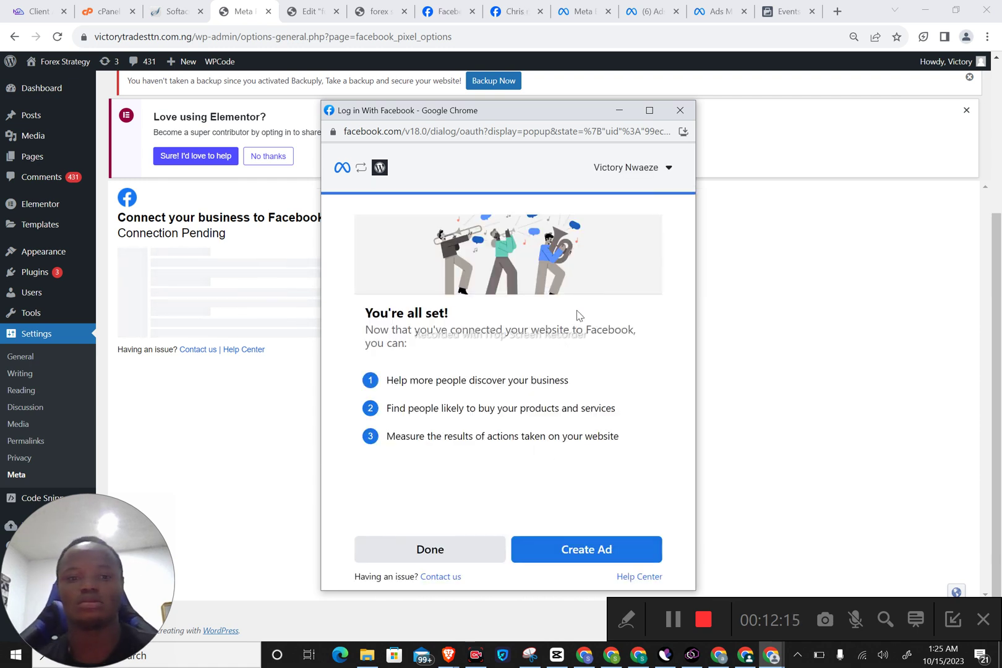
Step: Finish the Facebook login setup and agree to share the system user token with the WordPress site
click(440, 551)
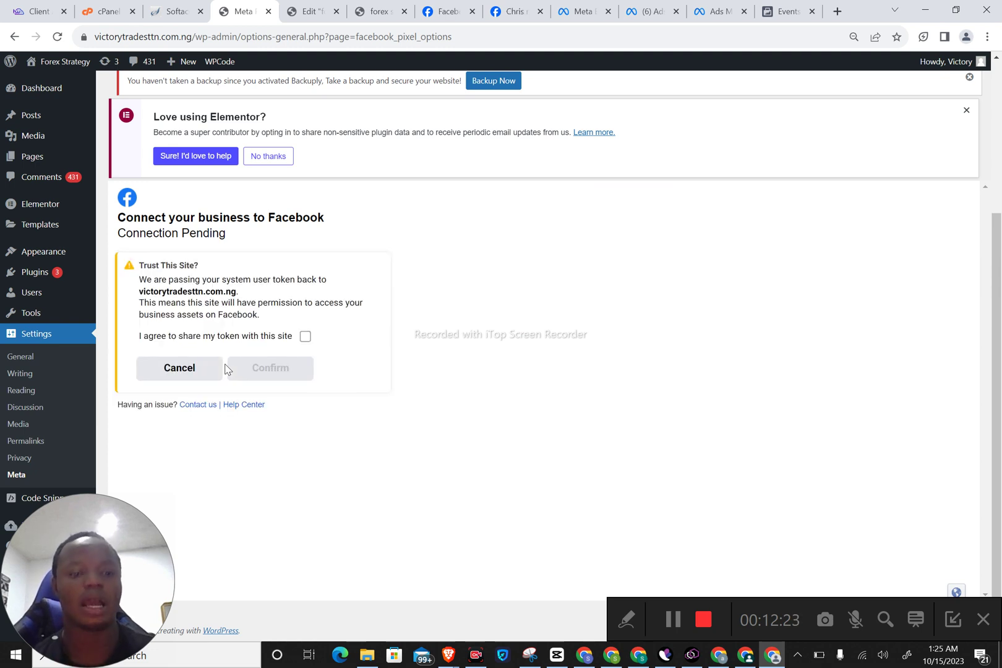
click(306, 337)
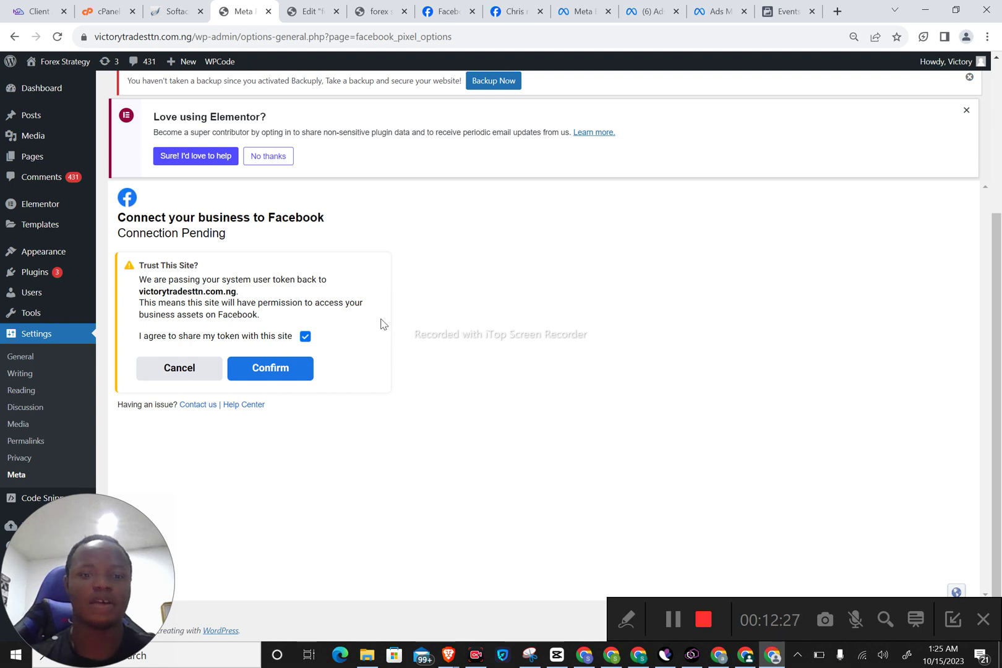
click(264, 371)
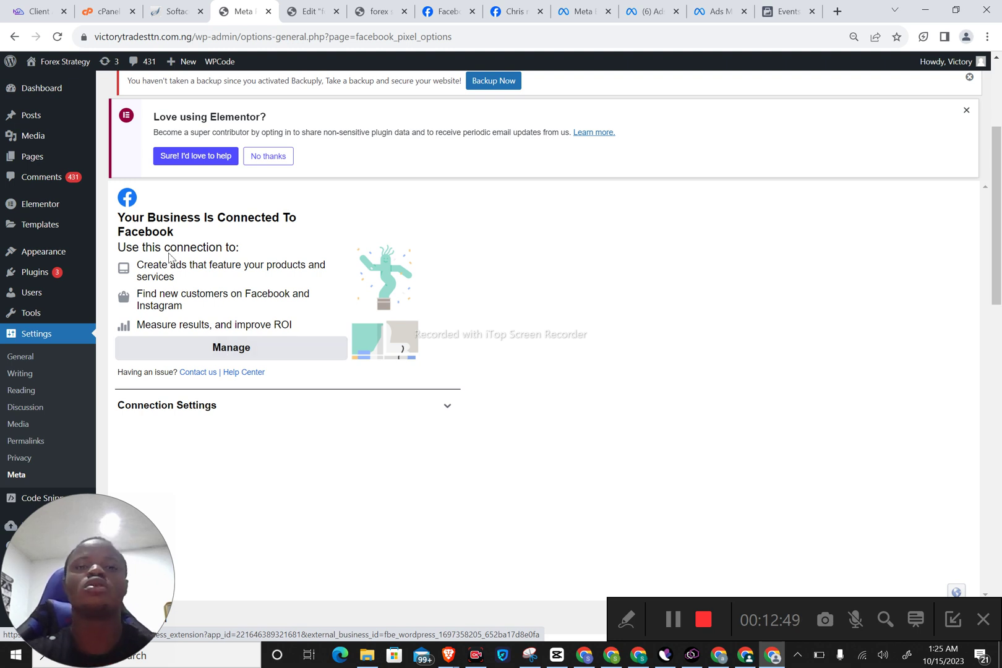
Step: Switch to Events Manager and advance the WordPress connection guide through the plugin and Facebook instructions to Verify connection
mouse_move(375, 9)
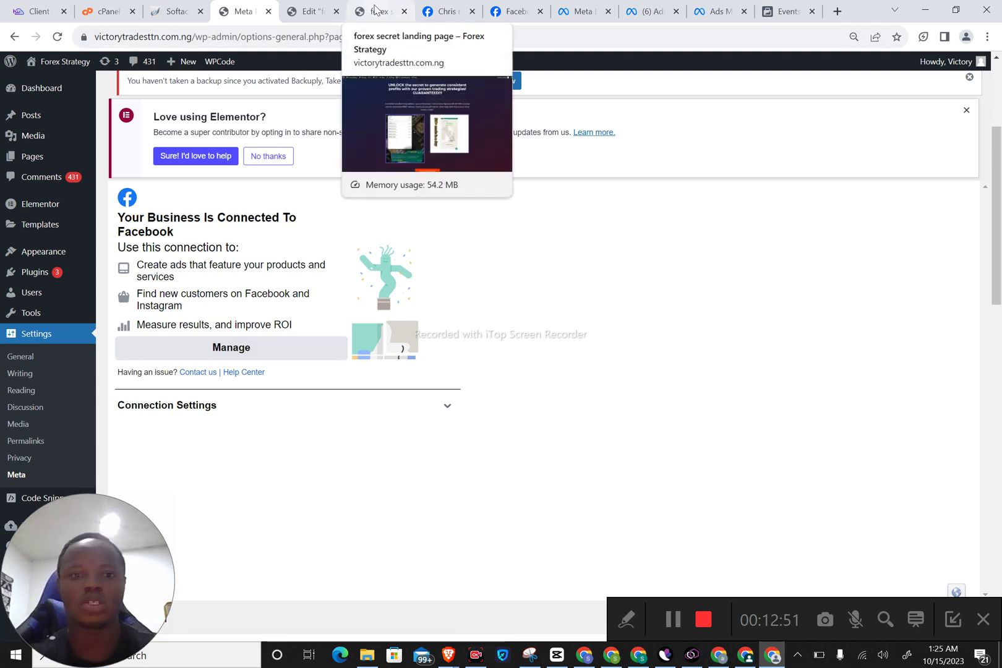
click(781, 11)
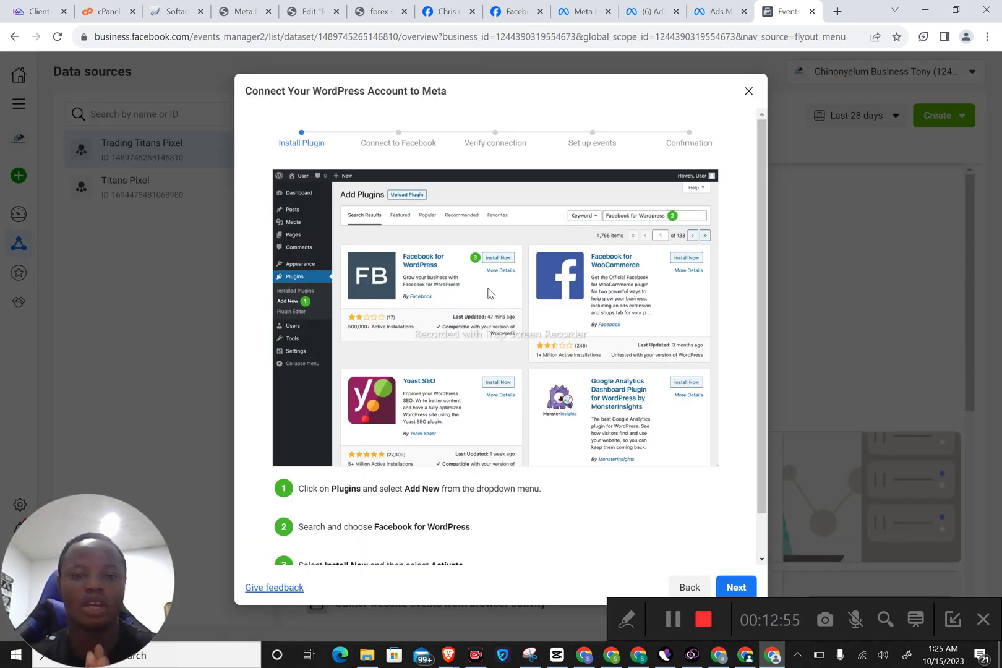
scroll(491, 294, down, 1)
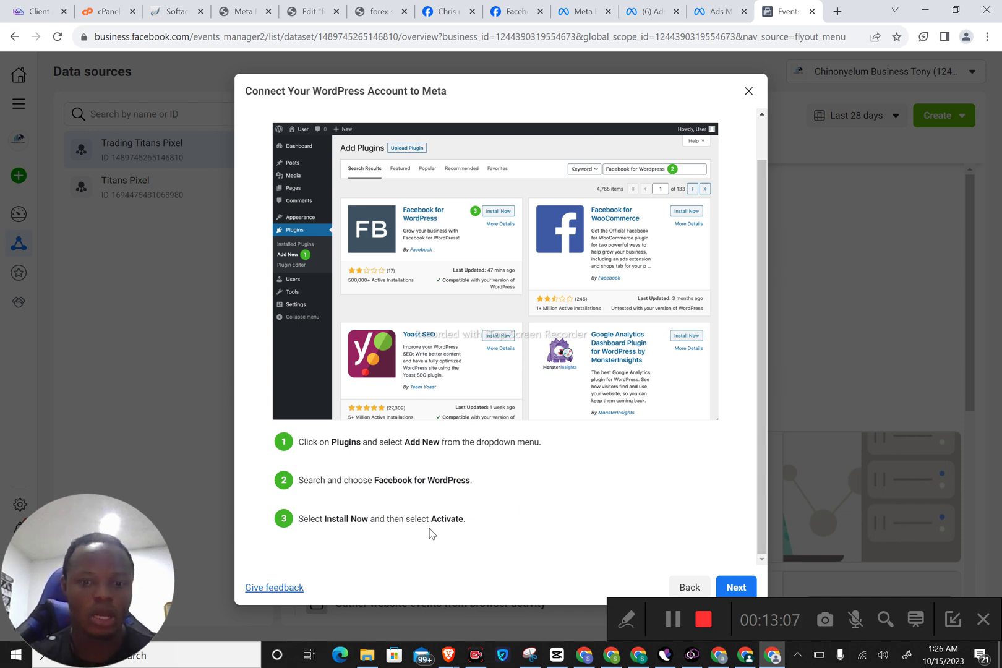
click(733, 586)
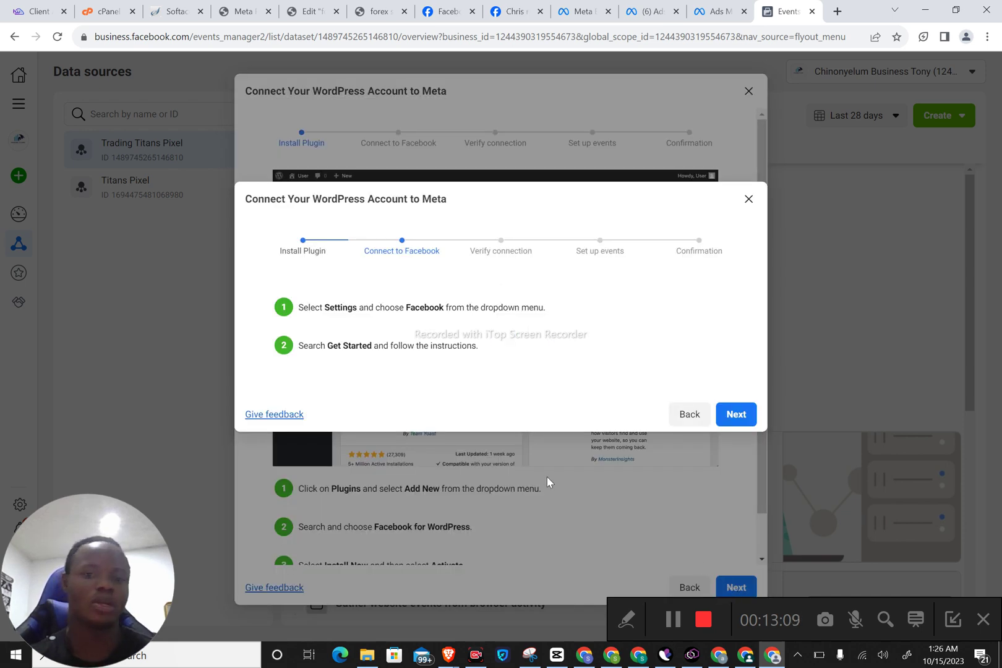
scroll(495, 334, down, 1)
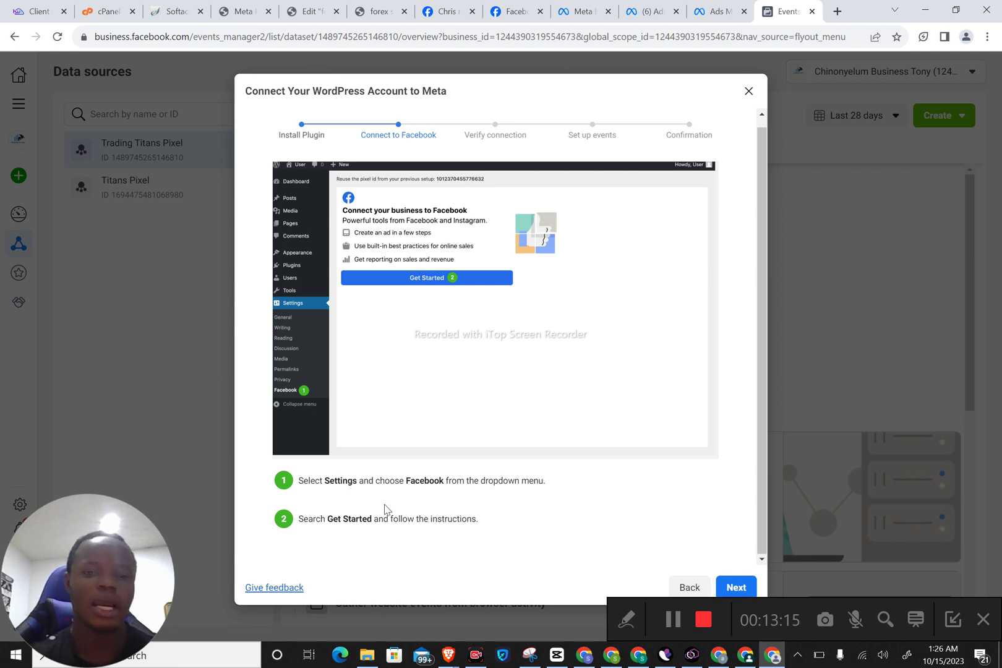
click(733, 588)
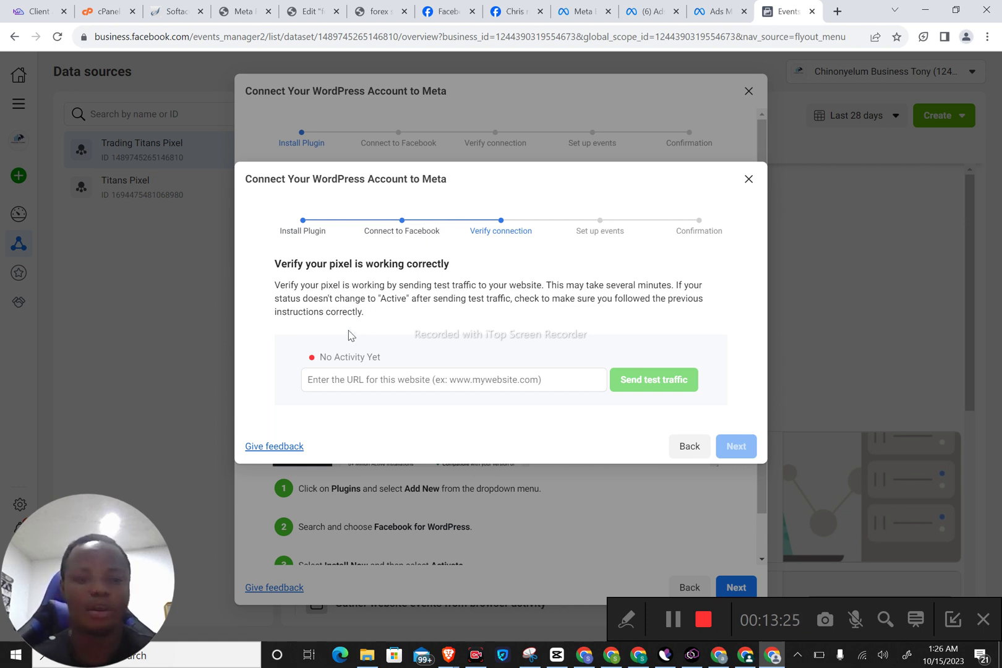
click(330, 383)
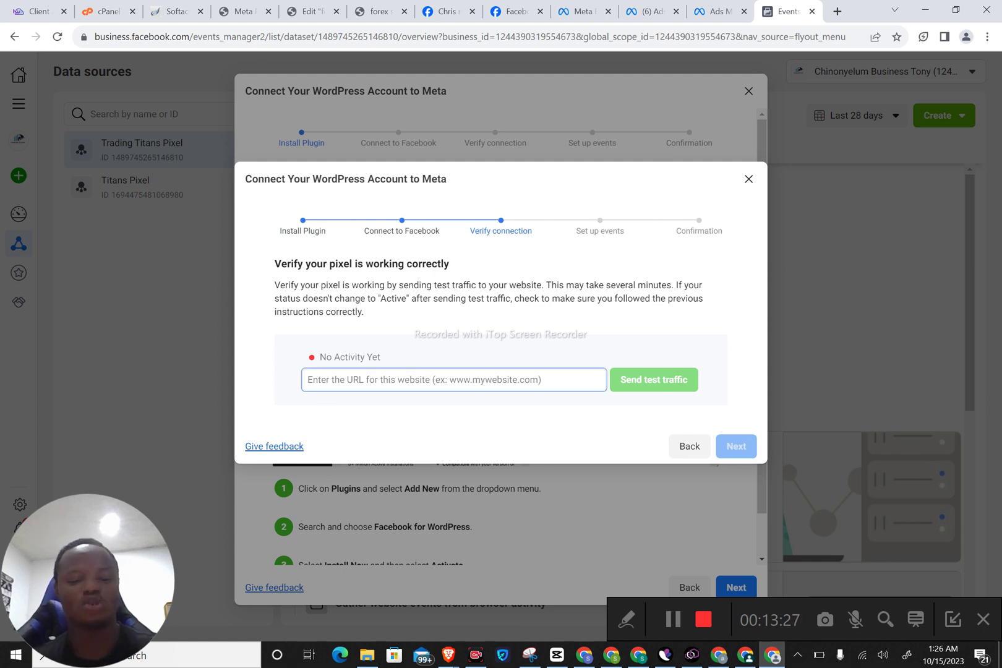
text(https://victorytradesttn.com.ng/)
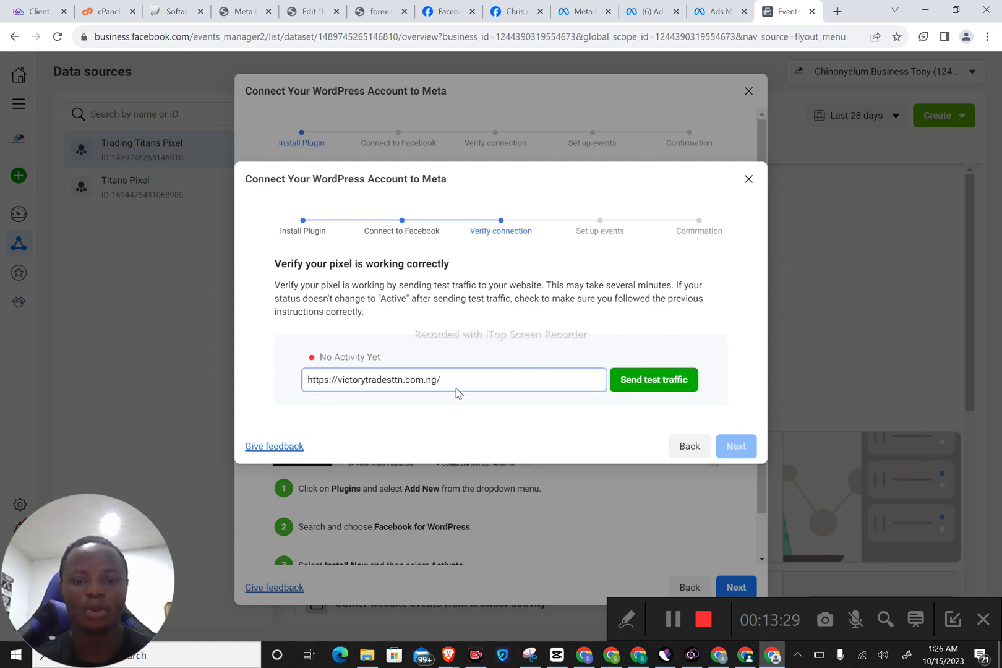
key(ctrl+a)
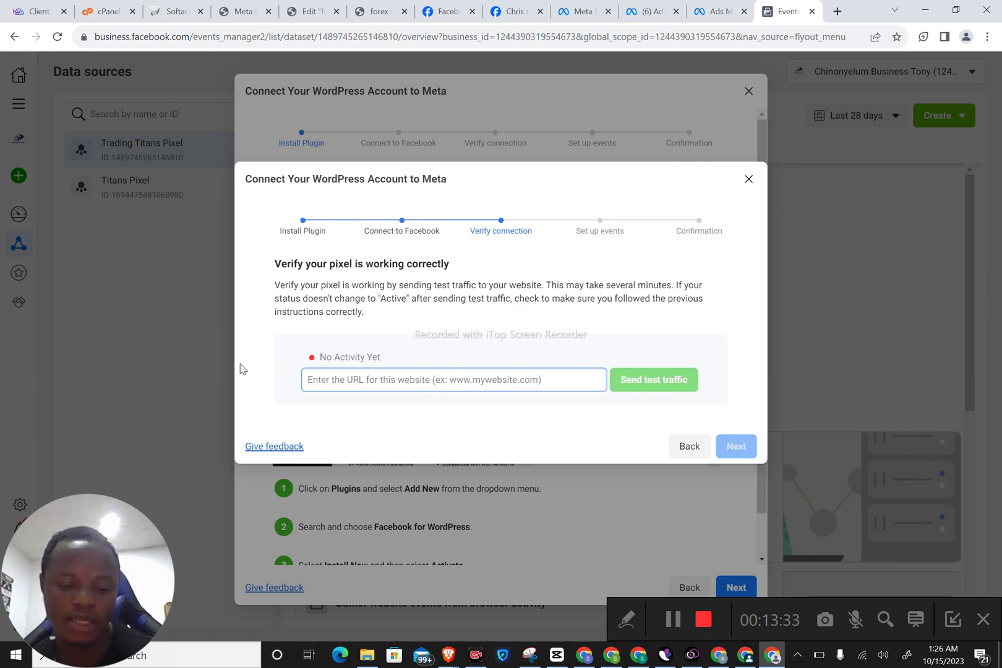
text(https://victorytradesttn.com.ng/)
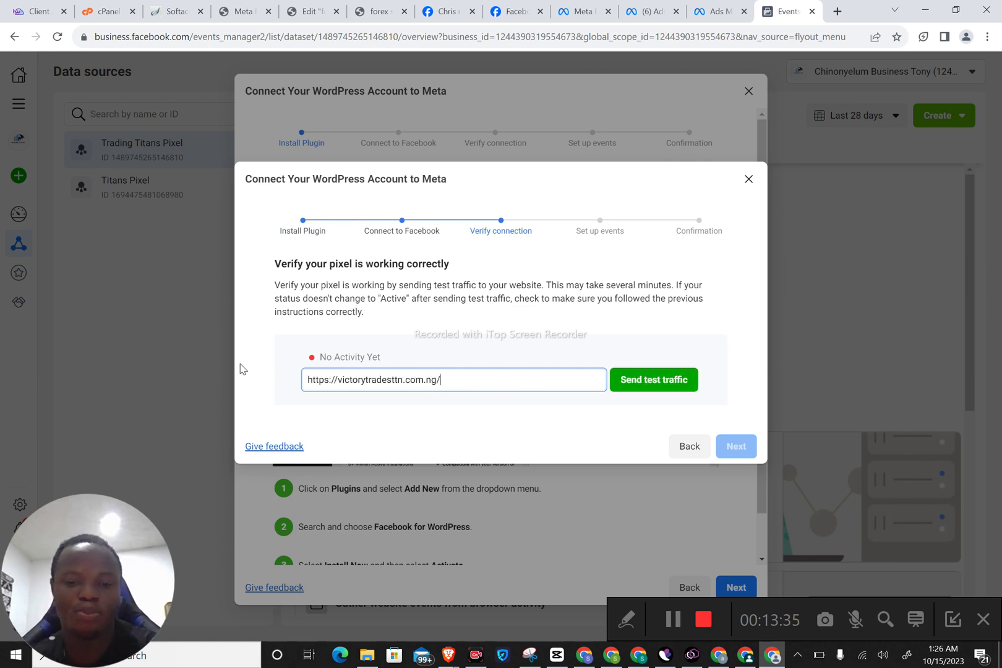
click(661, 380)
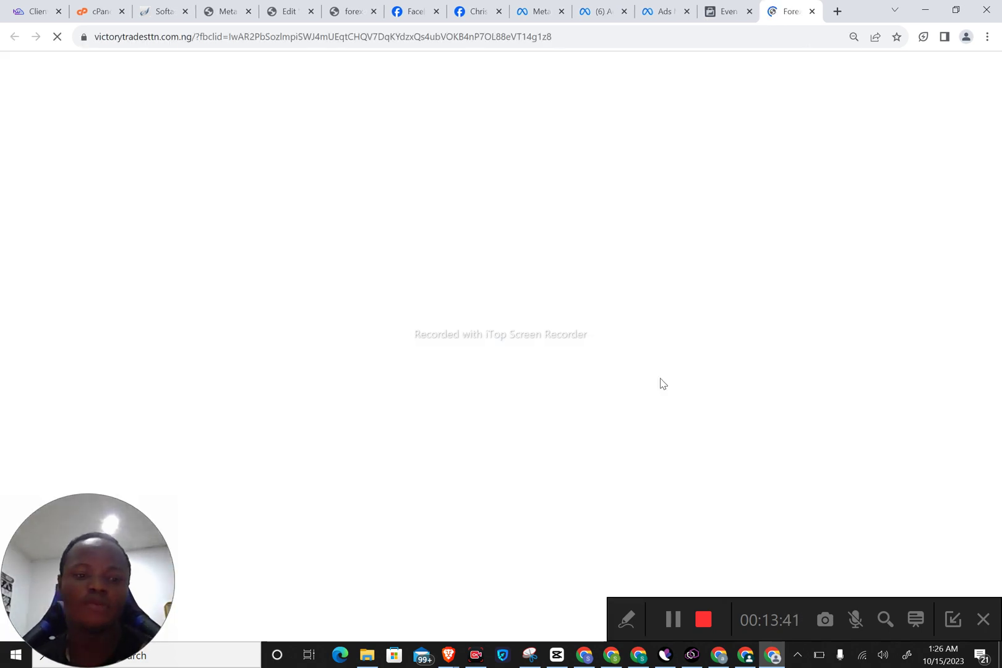
Step: Resend test traffic from the WordPress connection guide, close the extra site tab, and advance the guide to Set up events
click(724, 12)
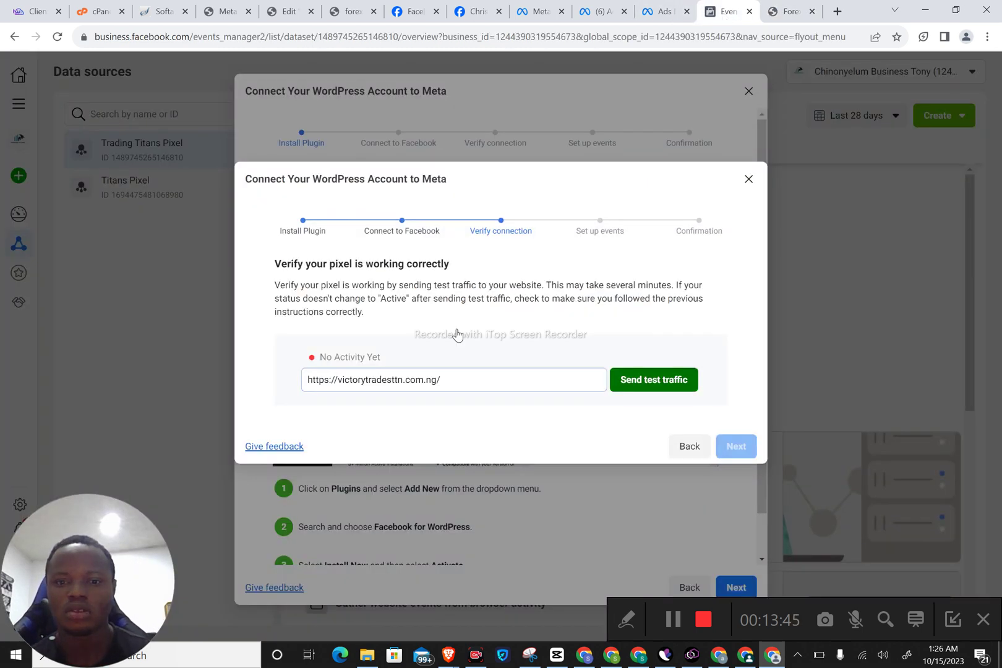
click(621, 379)
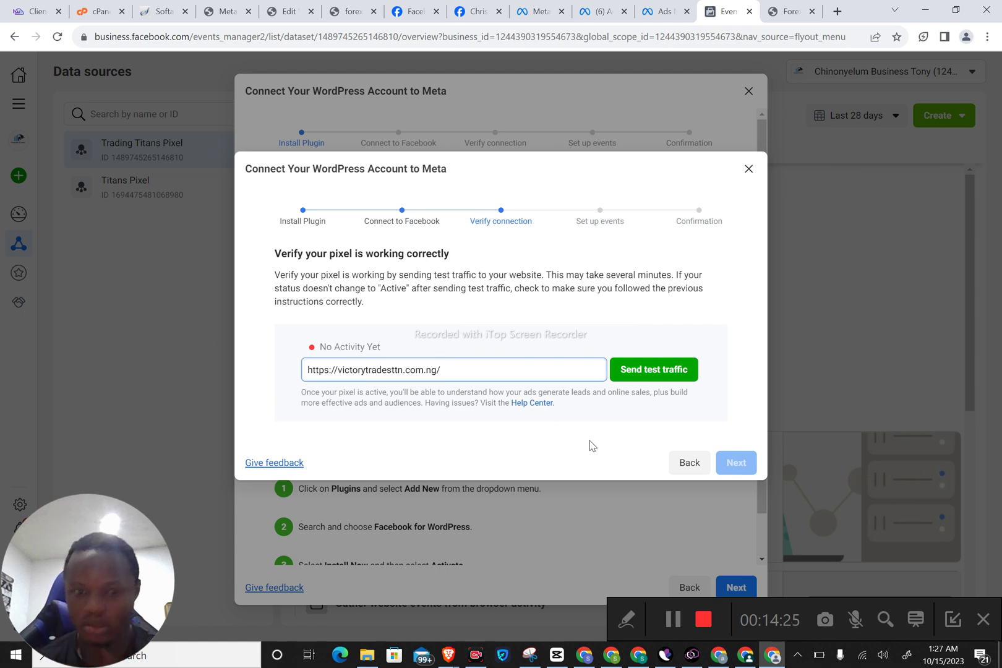
click(653, 367)
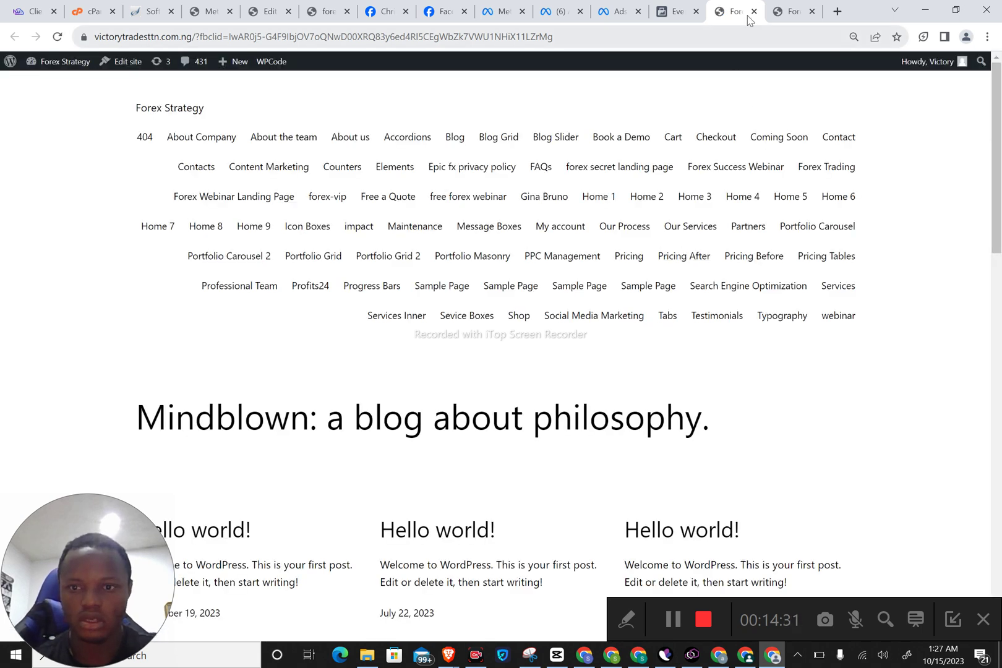
click(790, 12)
click(812, 12)
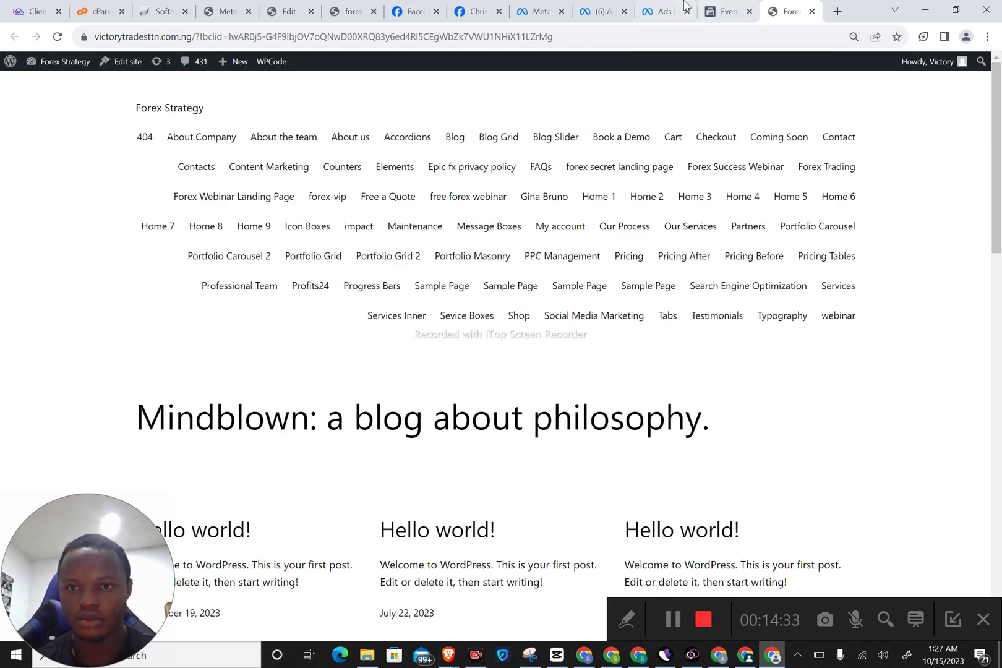
click(720, 11)
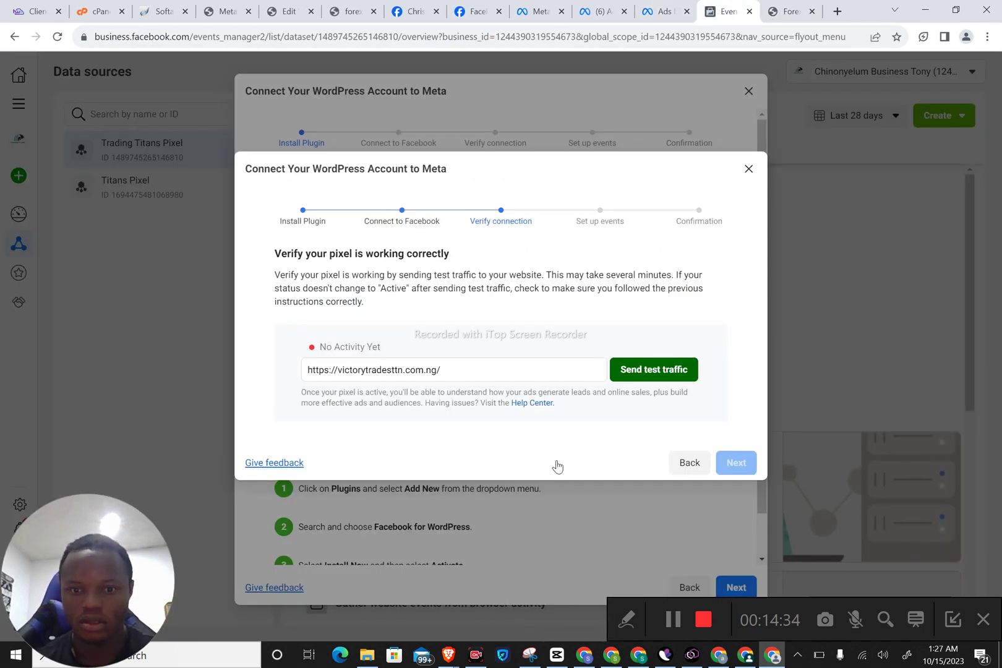
click(628, 373)
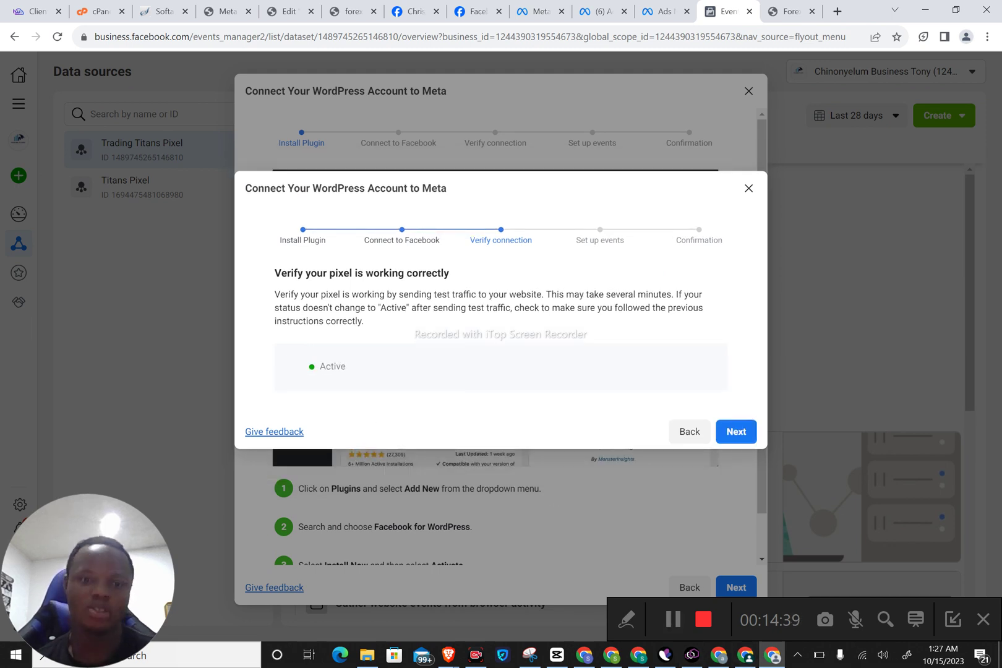
click(721, 437)
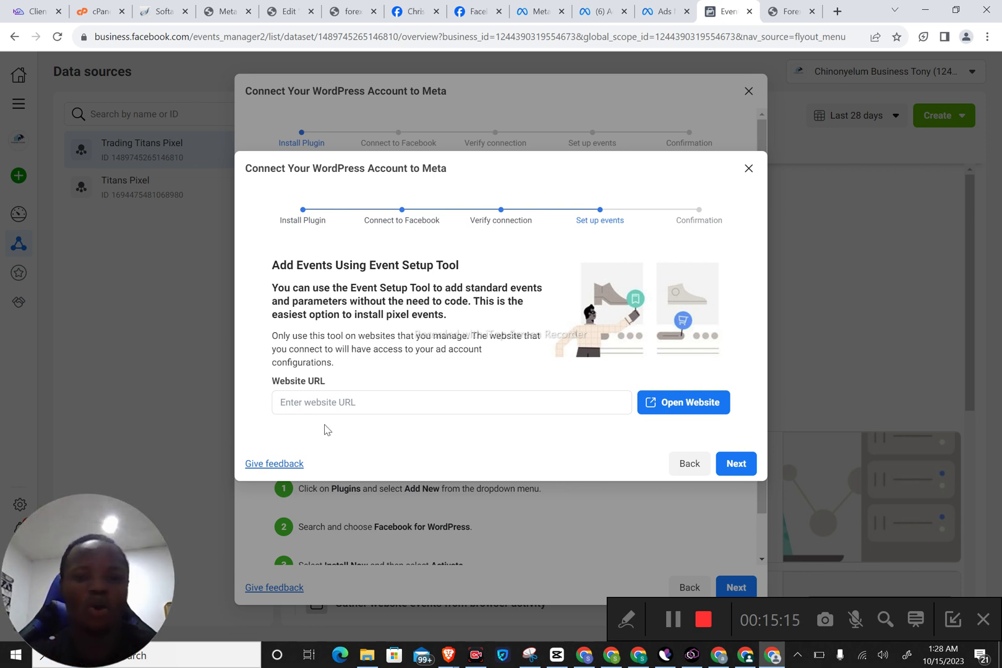
Step: Reload the forex secret landing page without the preview parameters in its address and copy the resulting URL
click(334, 404)
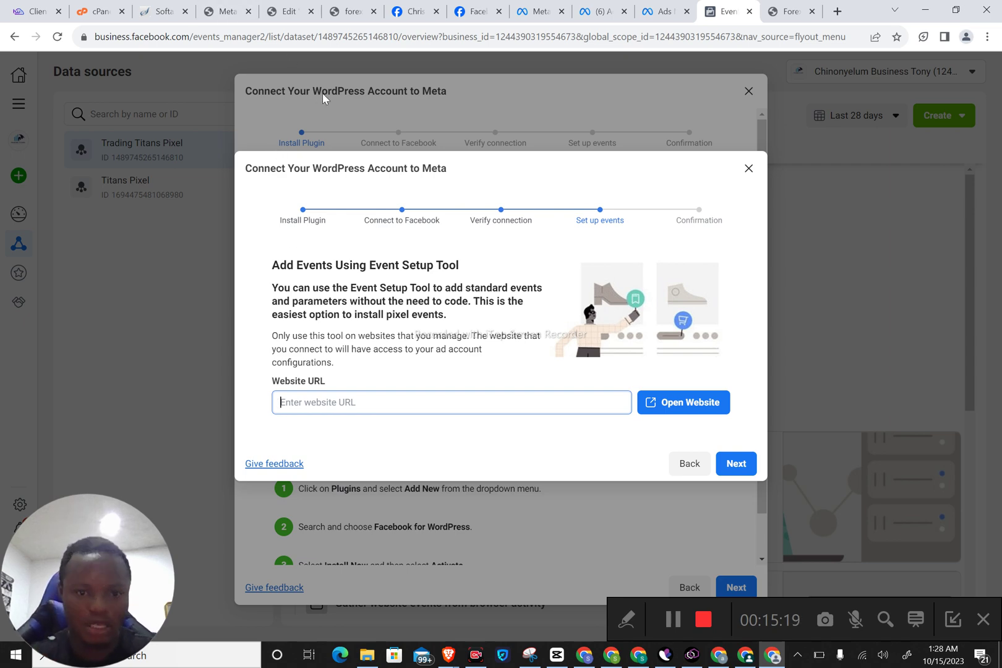
click(289, 10)
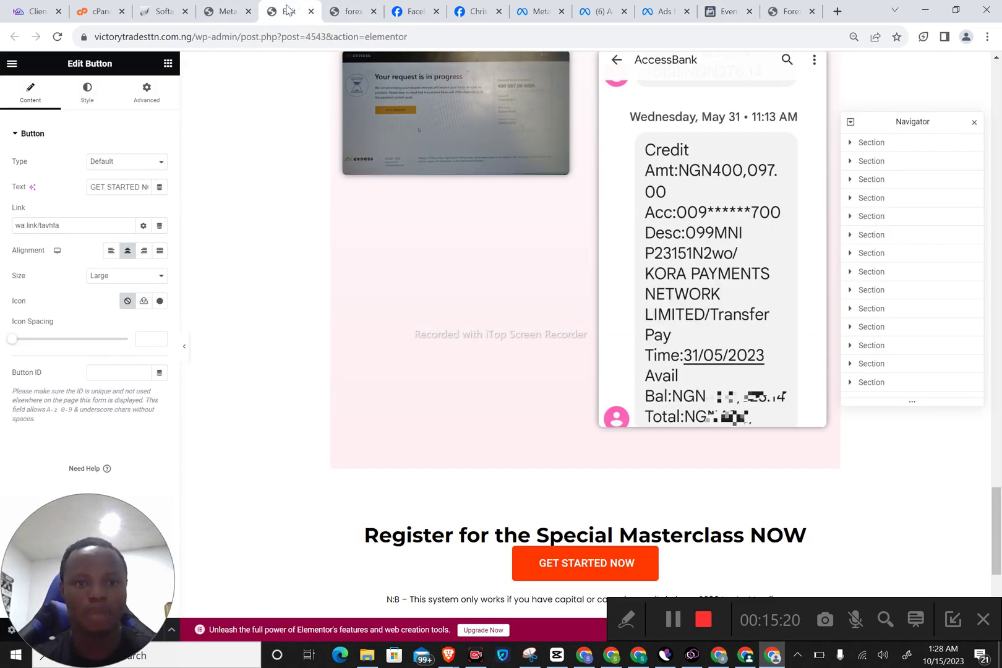
click(344, 15)
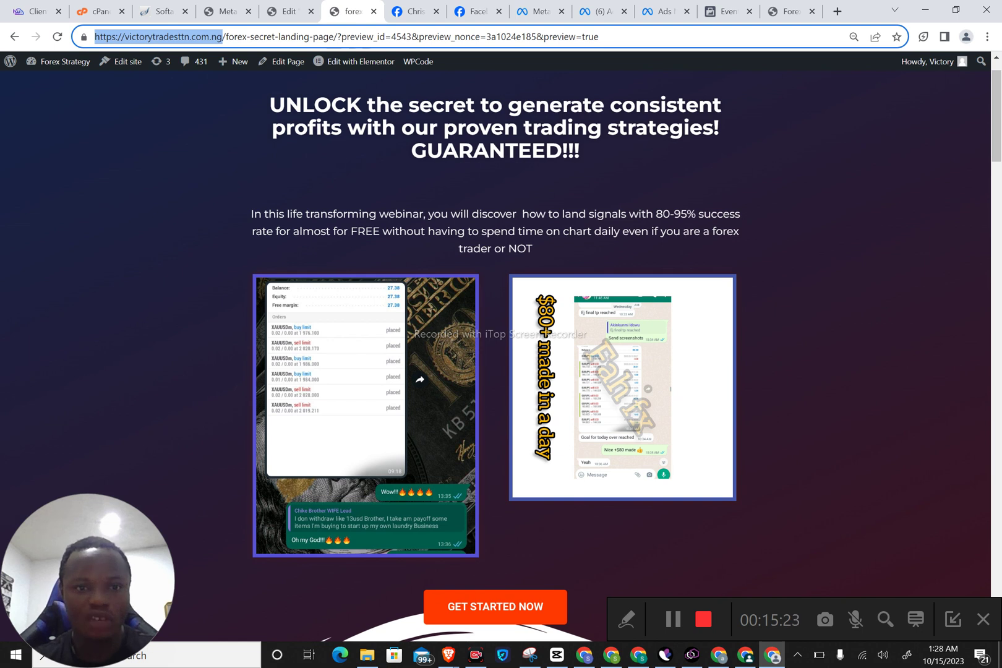
click(334, 37)
drag(334, 36, 93, 36)
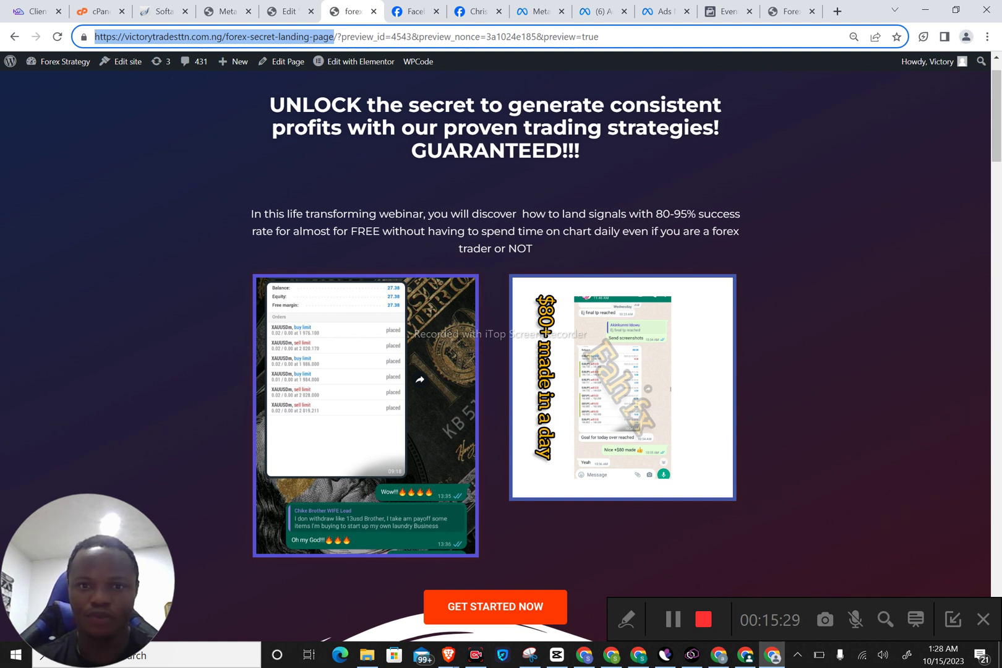
drag(600, 36, 338, 36)
key(BackSpace)
key(Return)
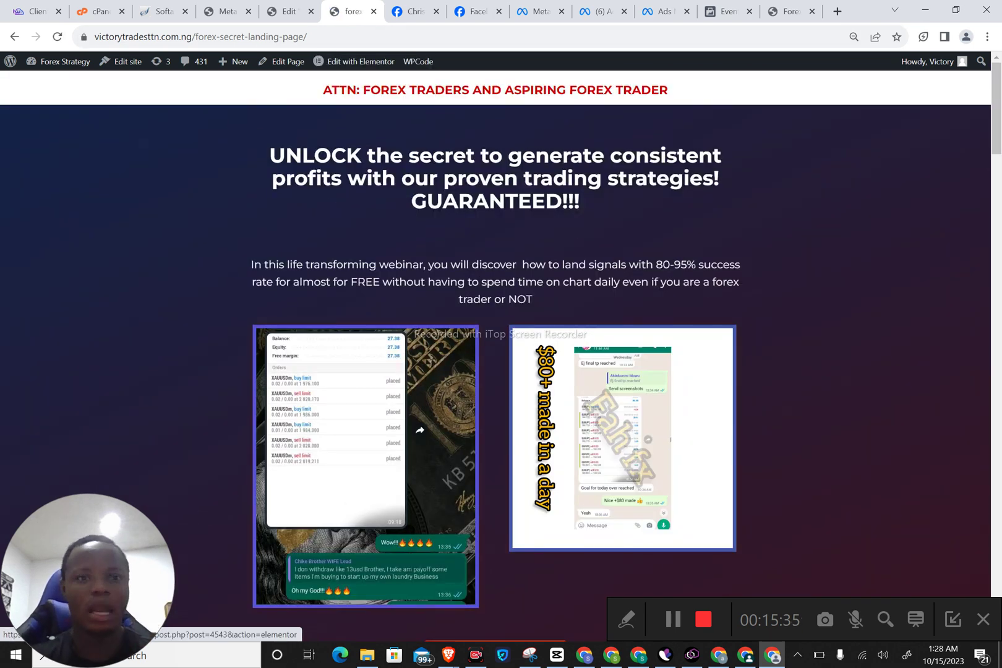
mouse_move(308, 37)
mouse_down()
mouse_move(105, 37)
mouse_move(324, 36)
mouse_up()
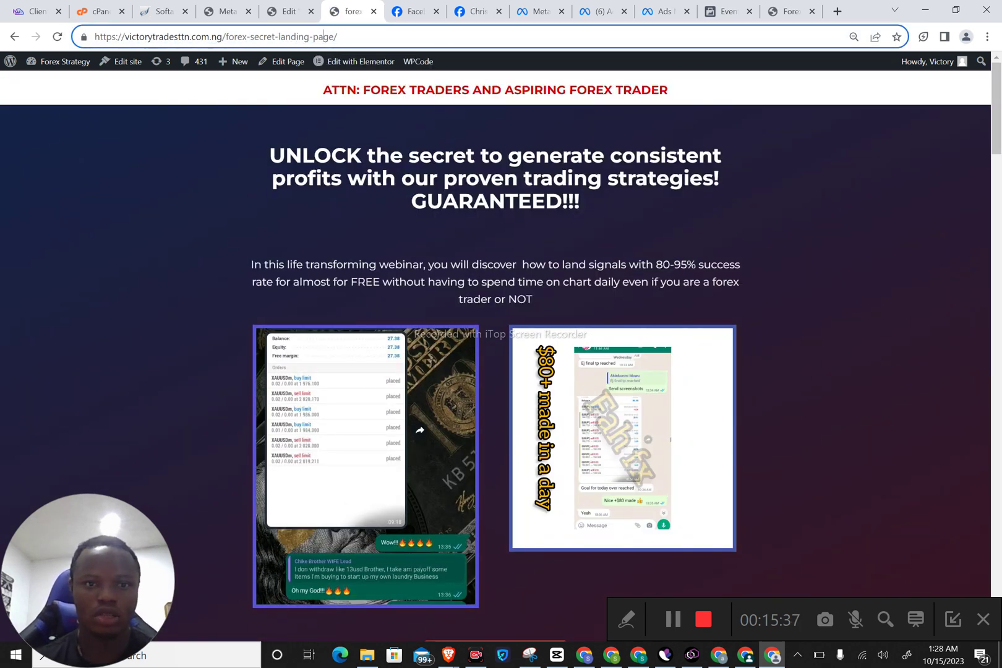
key(ctrl+a)
key(ctrl+c)
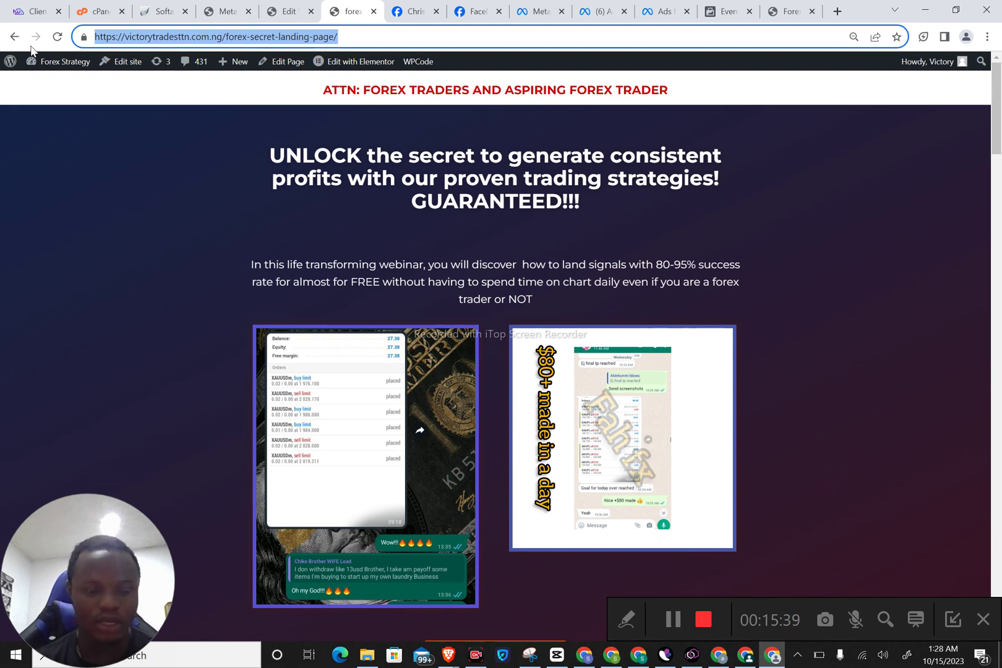
click(736, 11)
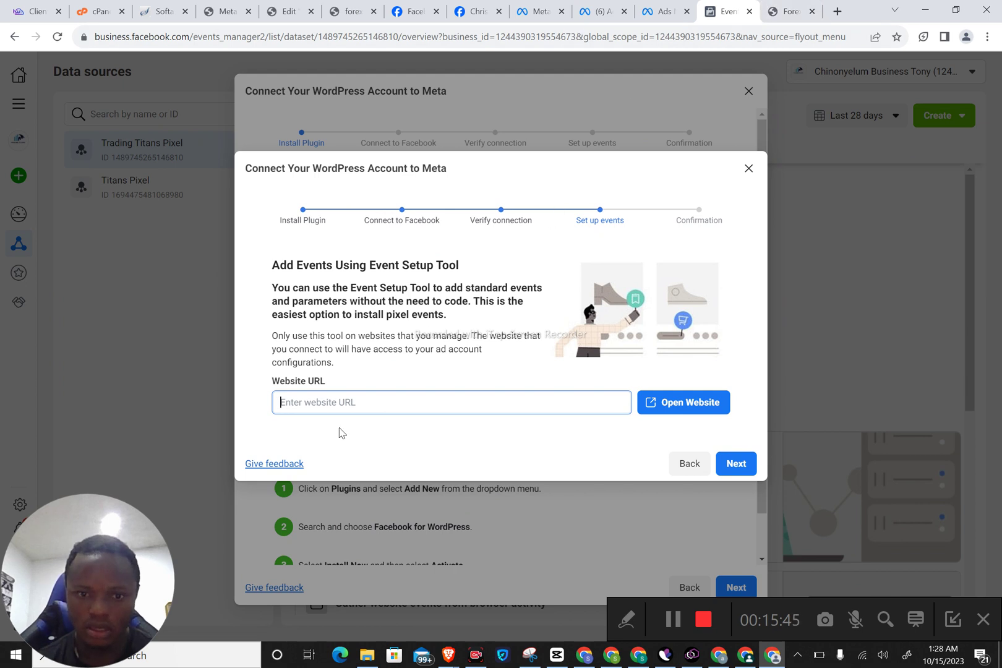
key(ctrl+v)
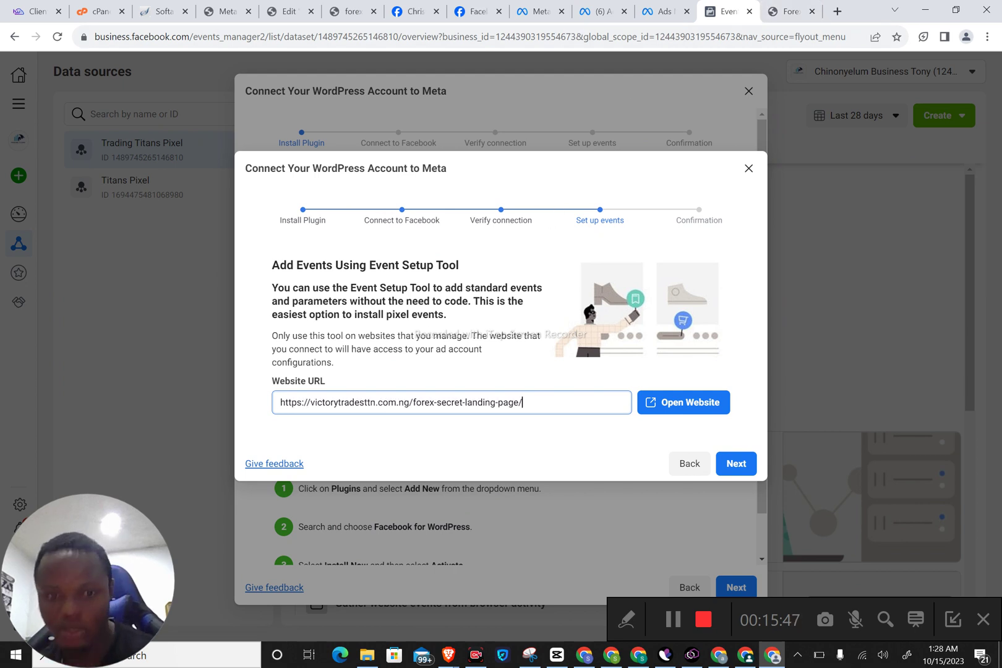
click(686, 403)
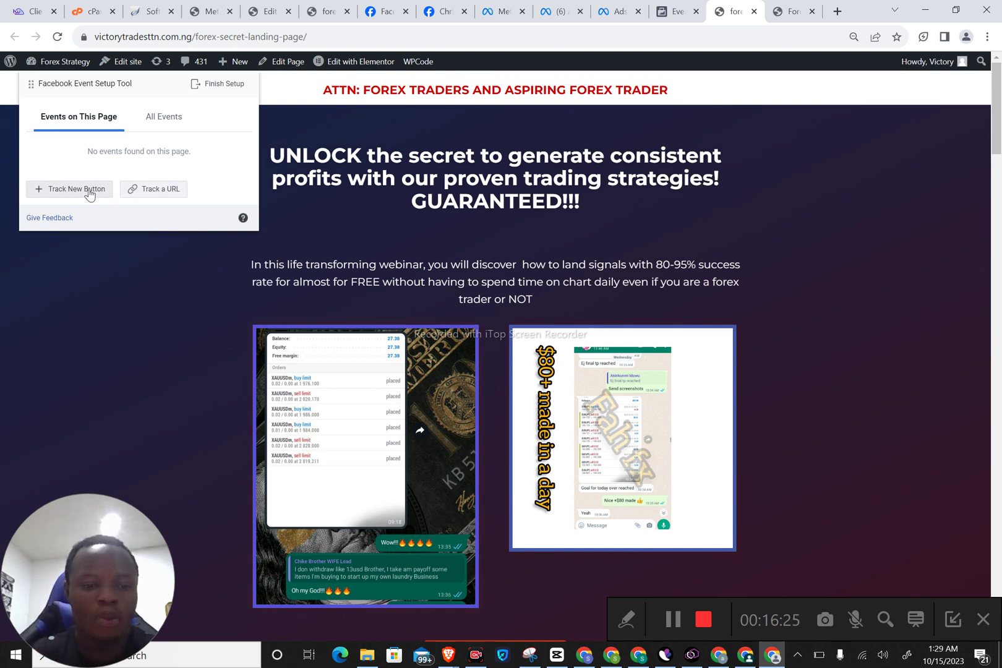
Step: Start tracking the GET STARTED NOW button as a new button event and open the list of event types
scroll(310, 332, down, 1)
scroll(311, 327, down, 5)
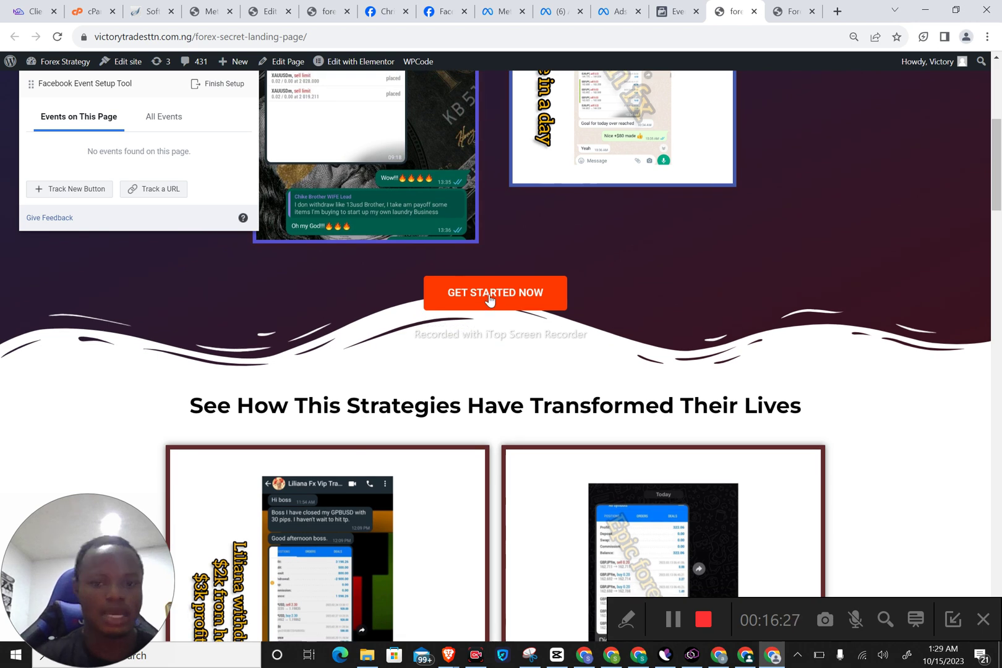
click(87, 190)
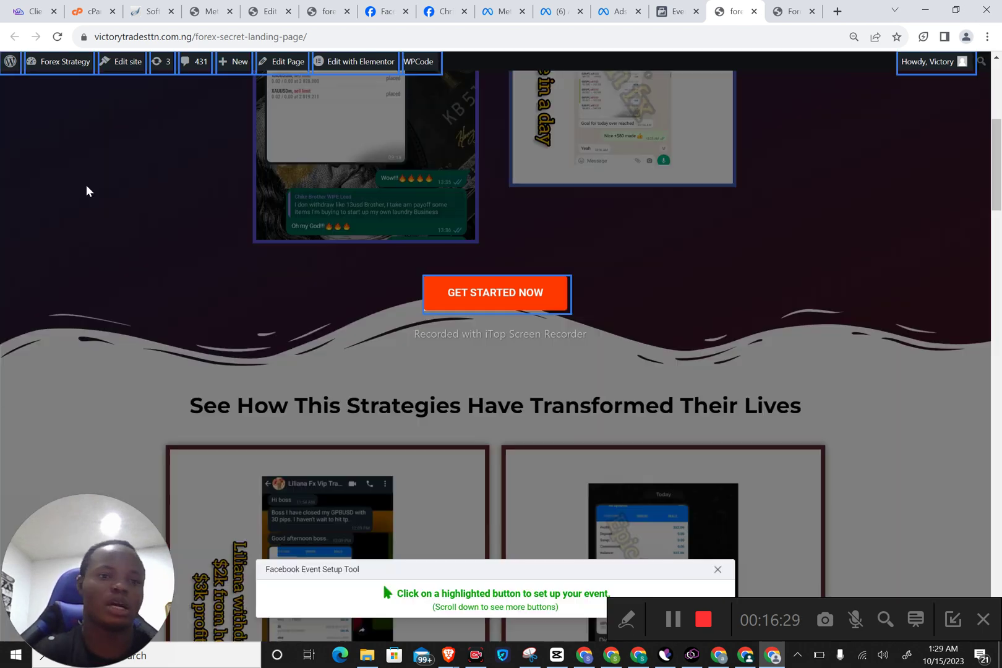
scroll(454, 302, down, 5)
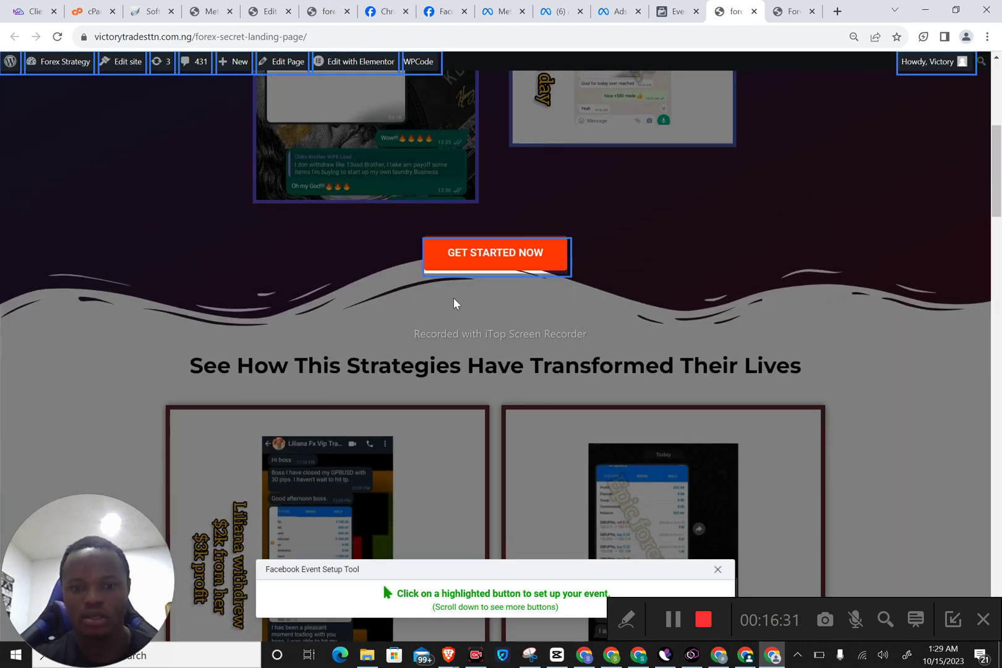
scroll(454, 302, up, 10)
scroll(454, 319, down, 6)
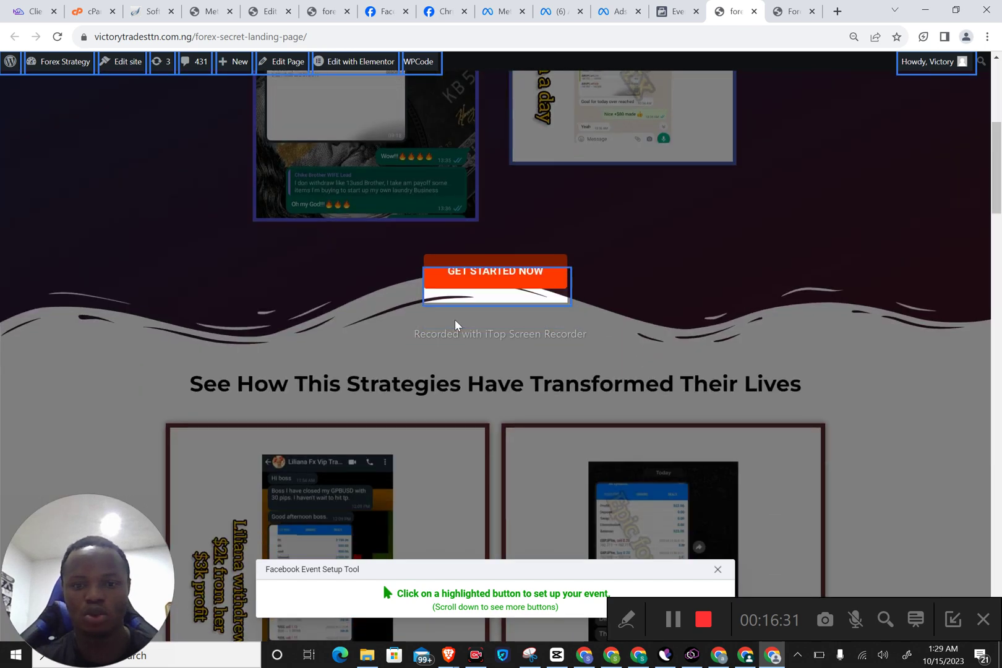
click(478, 256)
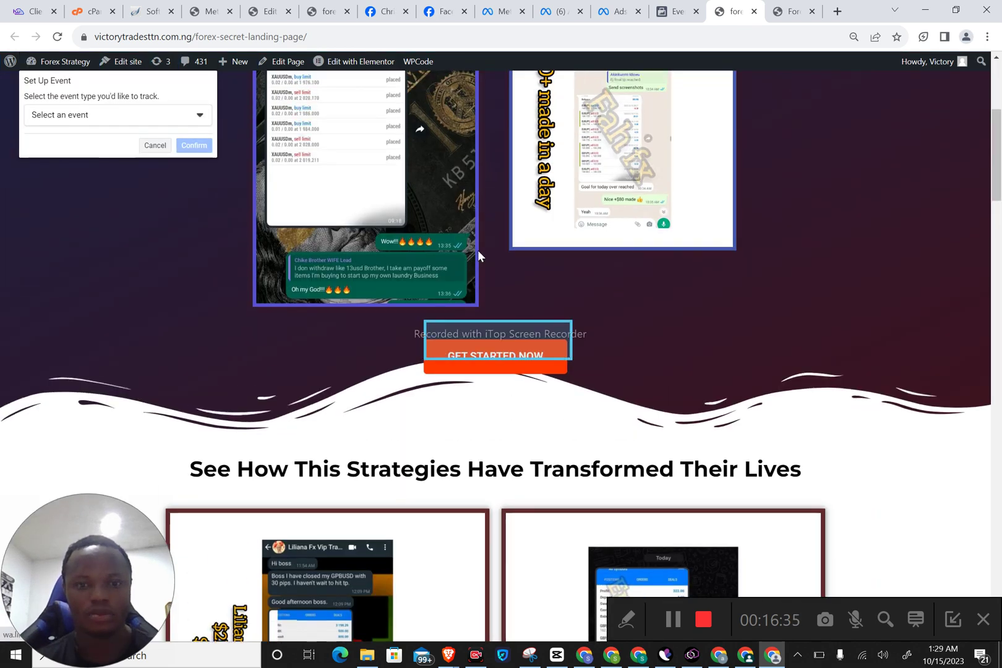
click(115, 117)
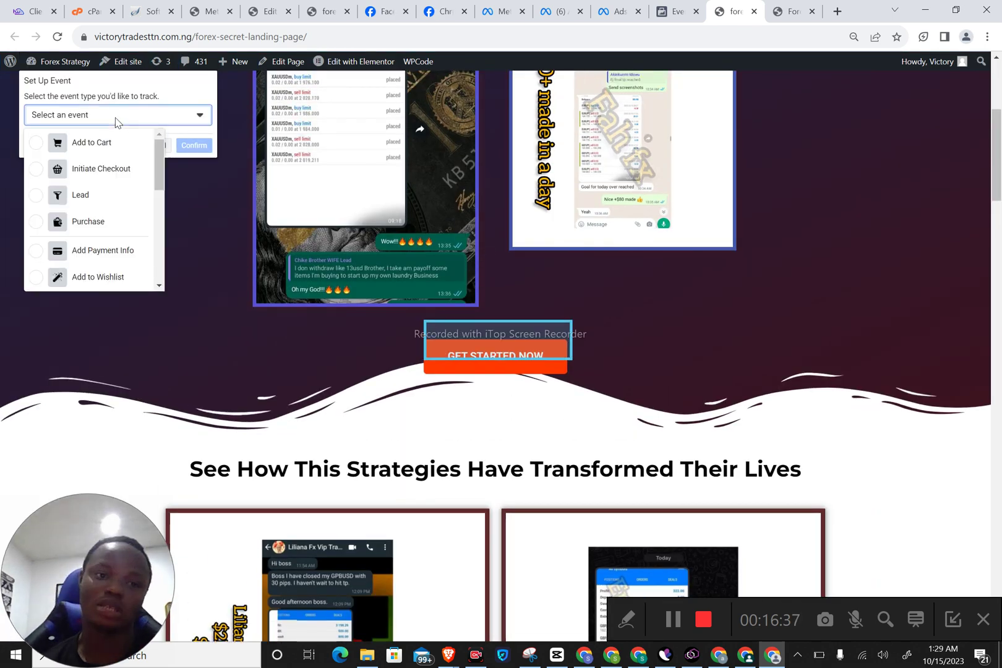
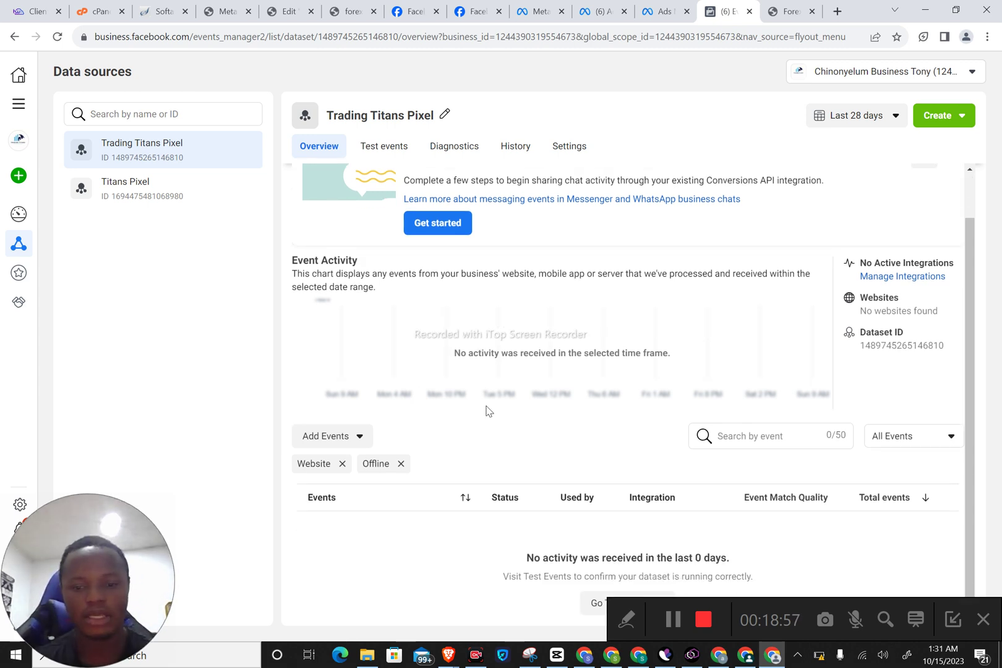
scroll(487, 410, down, 1)
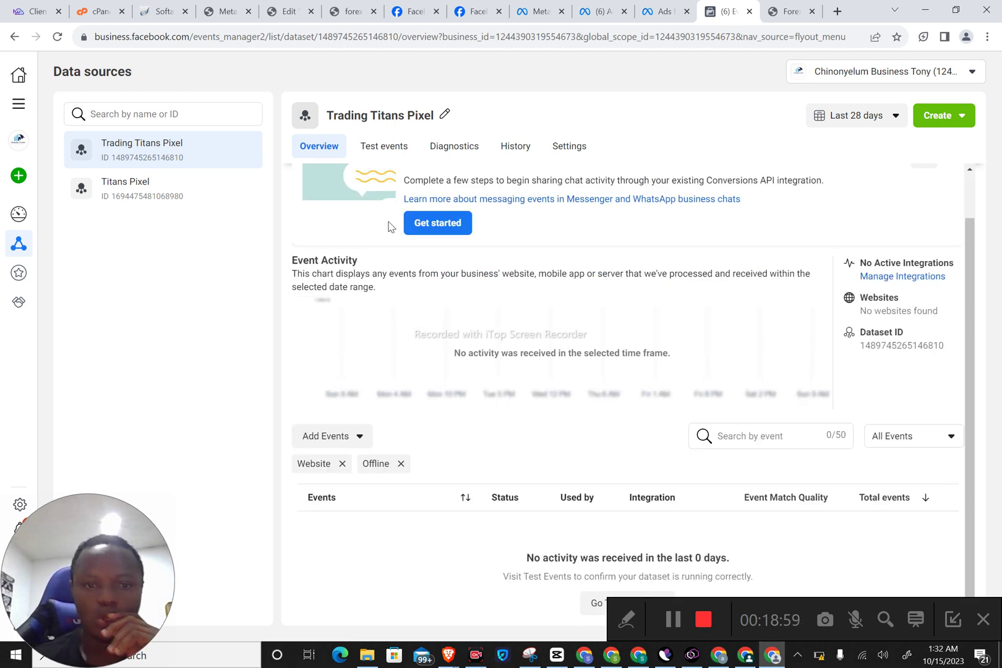
click(386, 146)
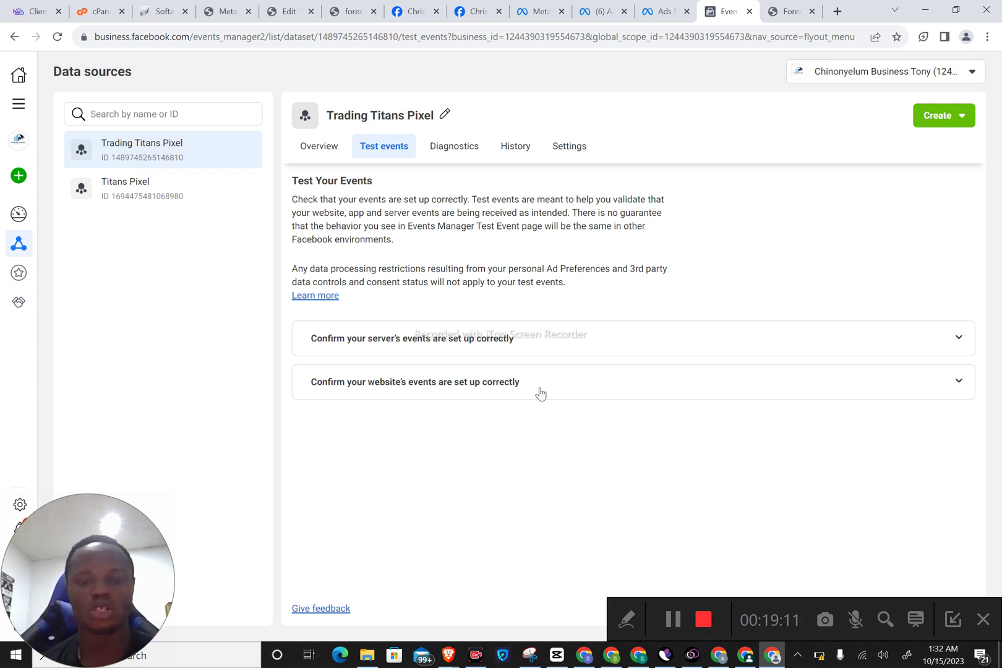
click(520, 388)
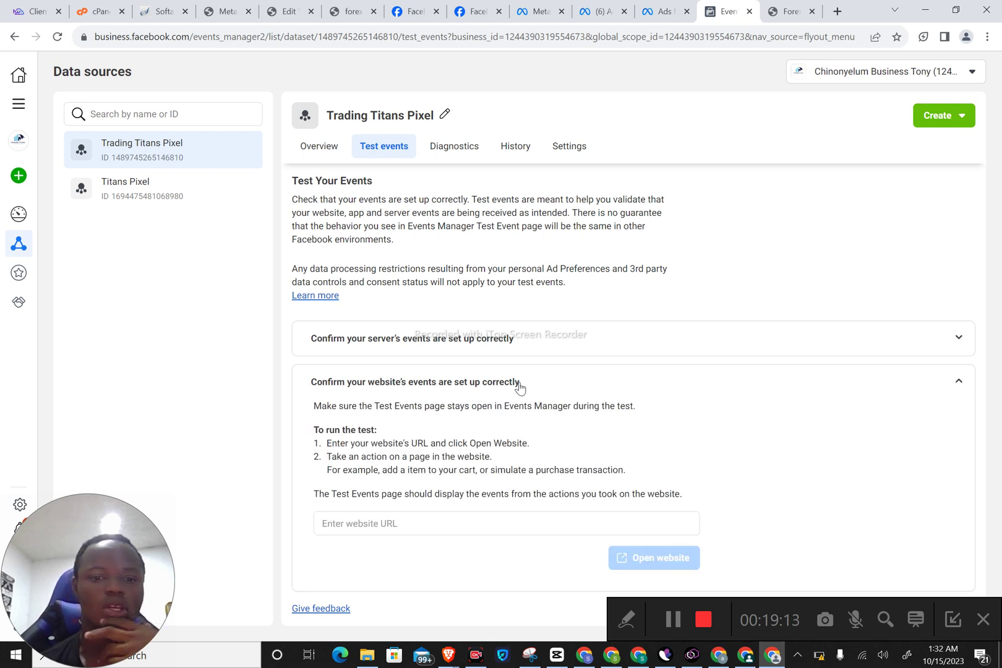
click(318, 523)
text(https://victorytradesttn.com.ng/forex-secret-landing-page/)
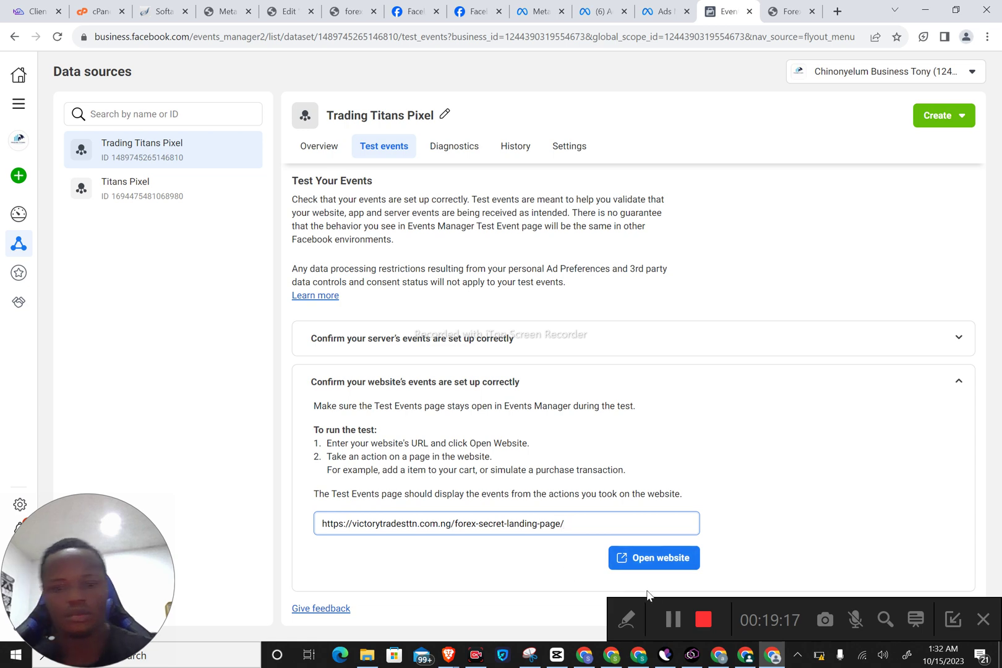
click(636, 561)
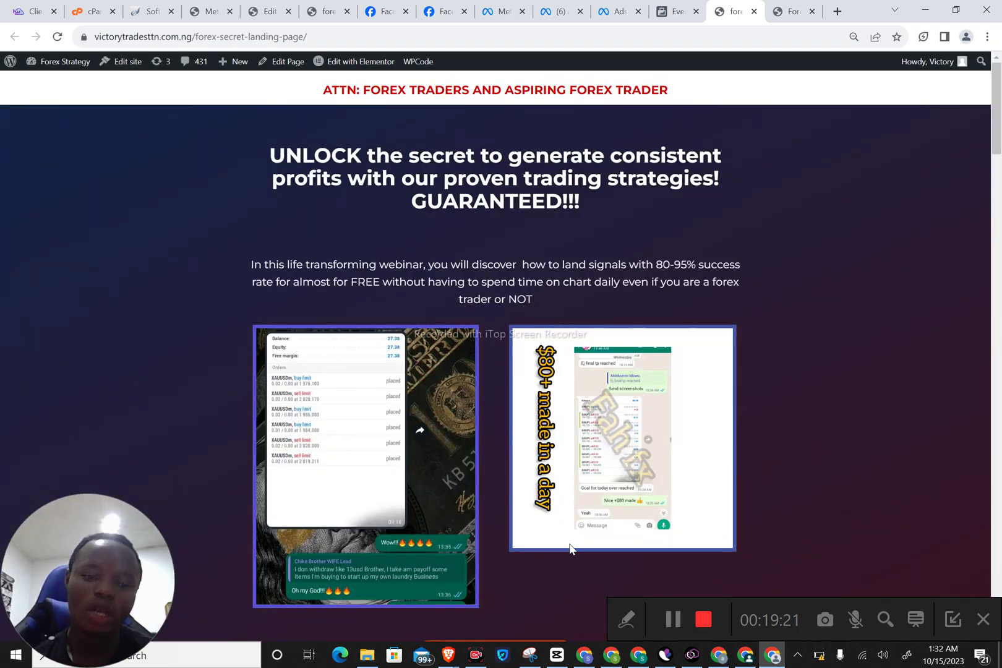
scroll(512, 533, down, 15)
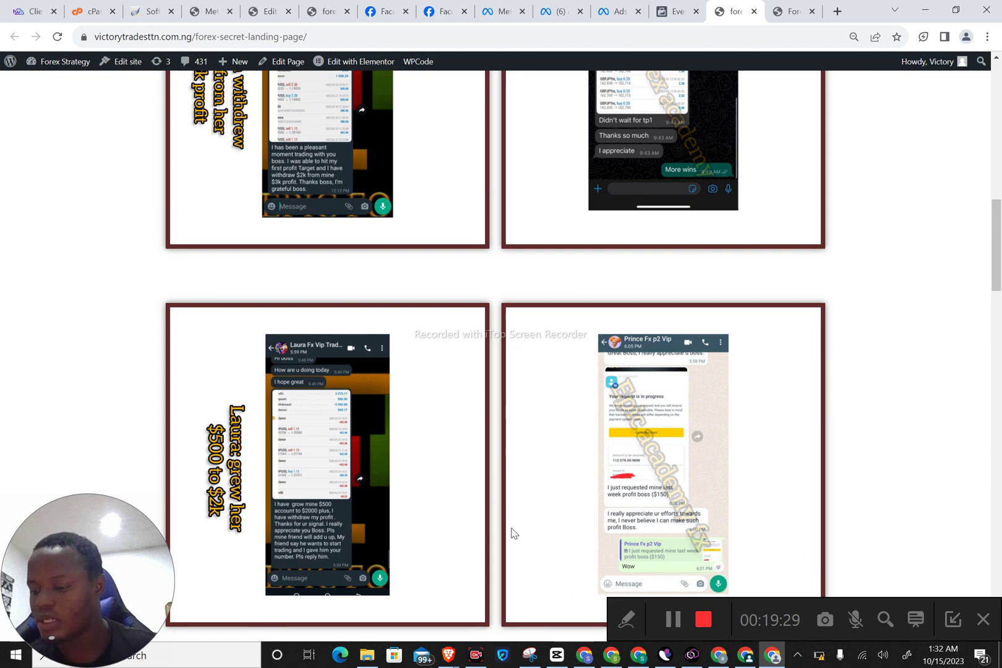
Step: Follow the landing page's call-to-action button to WhatsApp to trigger the tracked event, and return to the pixel's test events in Events Manager
scroll(512, 533, down, 20)
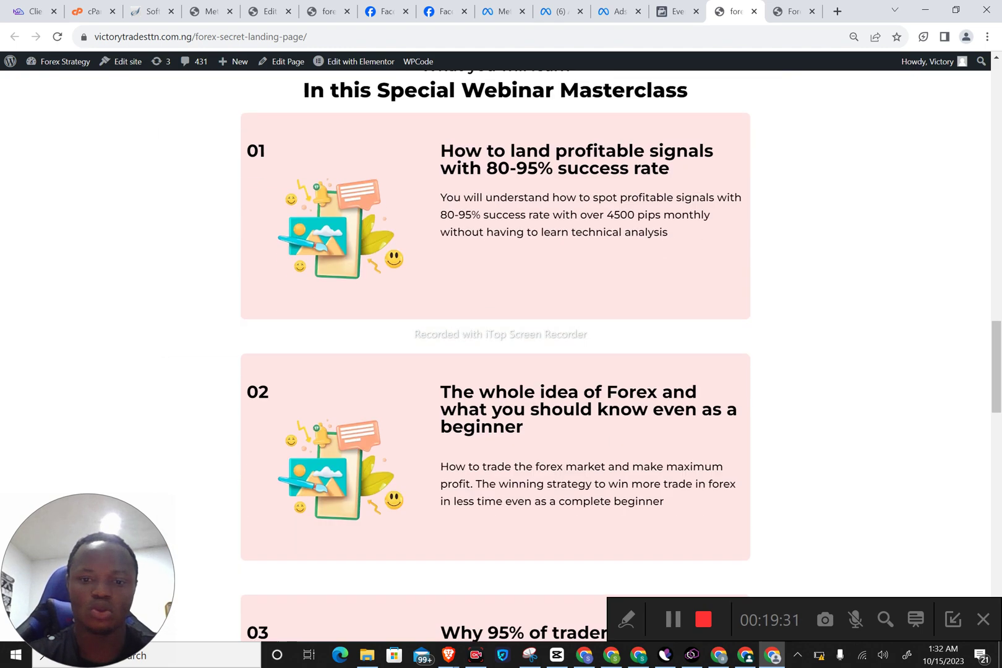
scroll(511, 527, up, 15)
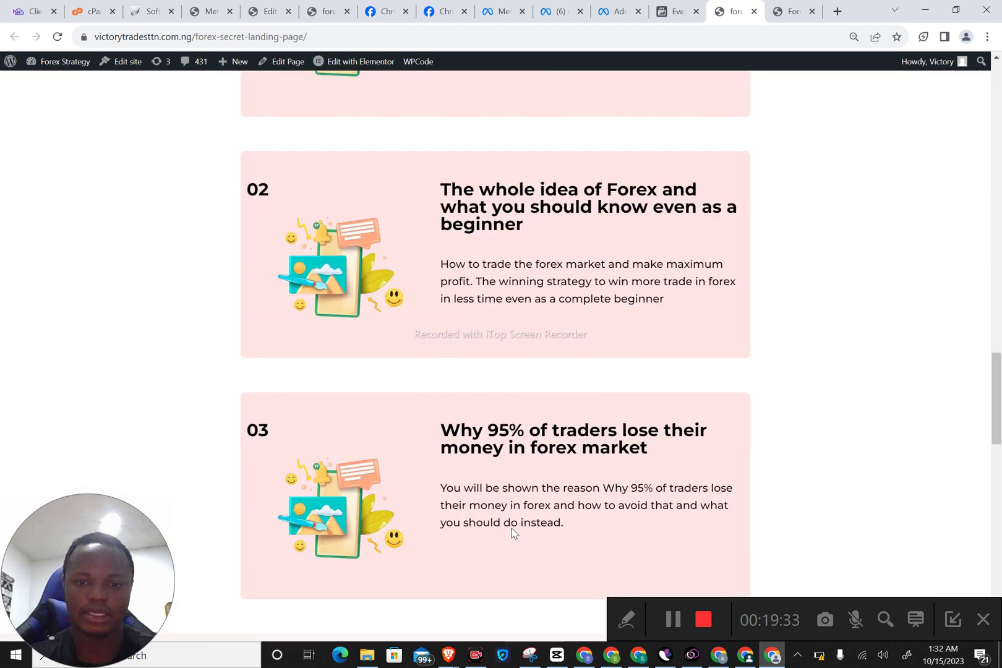
click(489, 389)
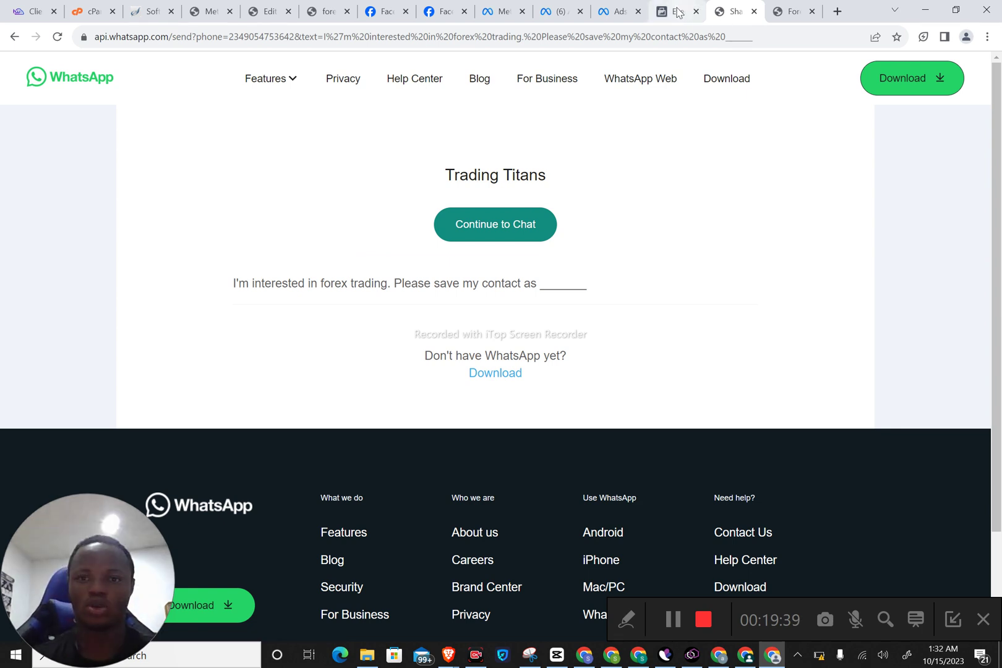
click(679, 11)
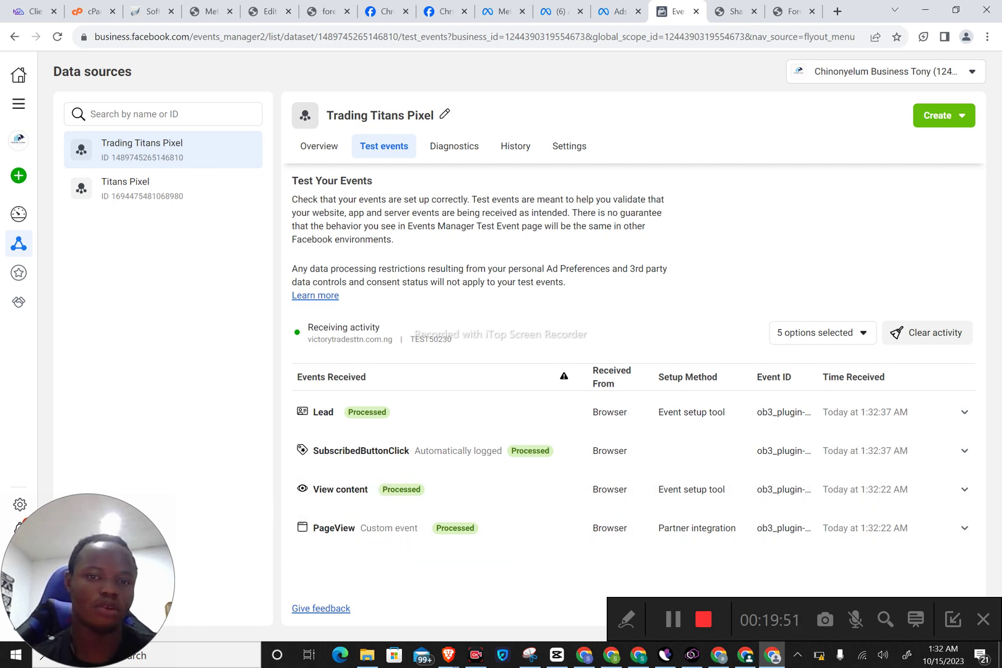
Step: Open the Trading Titans Pixel's overview and examine its event activity and event status
click(313, 148)
scroll(416, 484, down, 1)
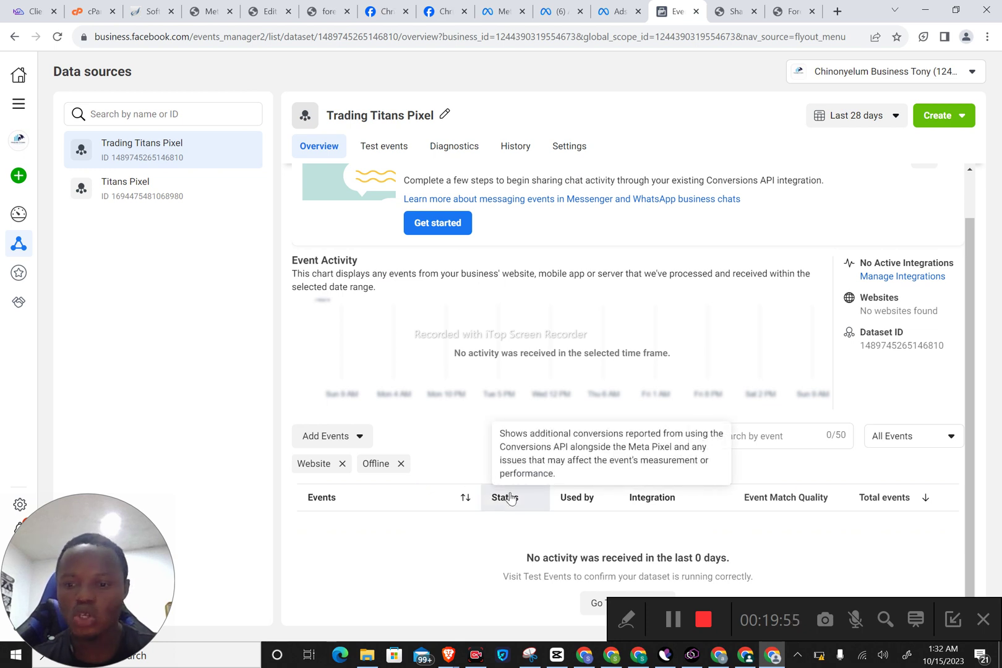
mouse_move(510, 499)
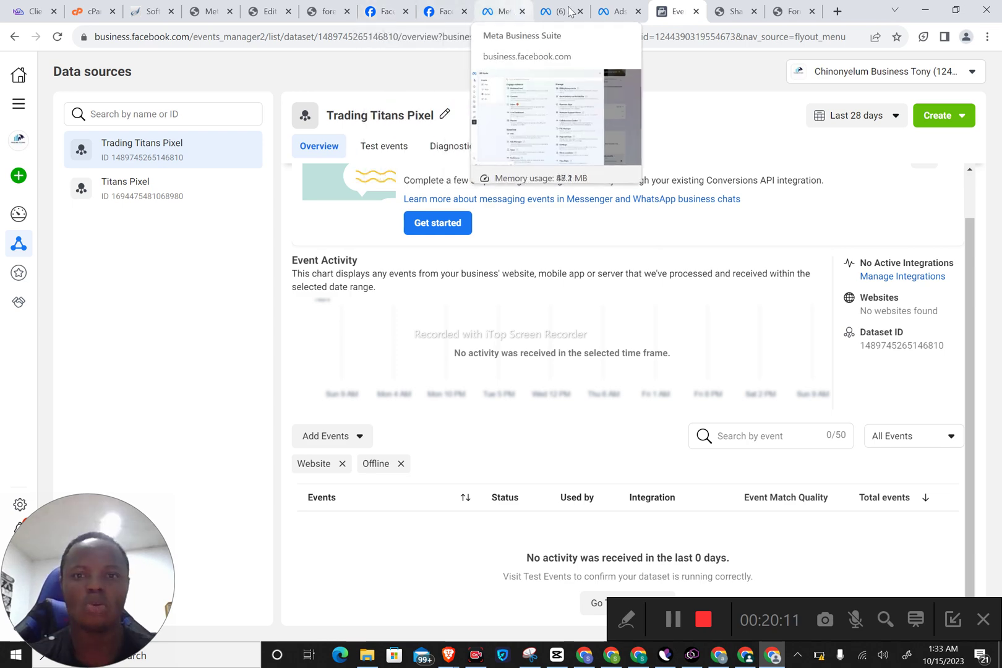
Step: Switch to Ads Manager, reload the ads list, and clear the campaign and ad selections
click(611, 11)
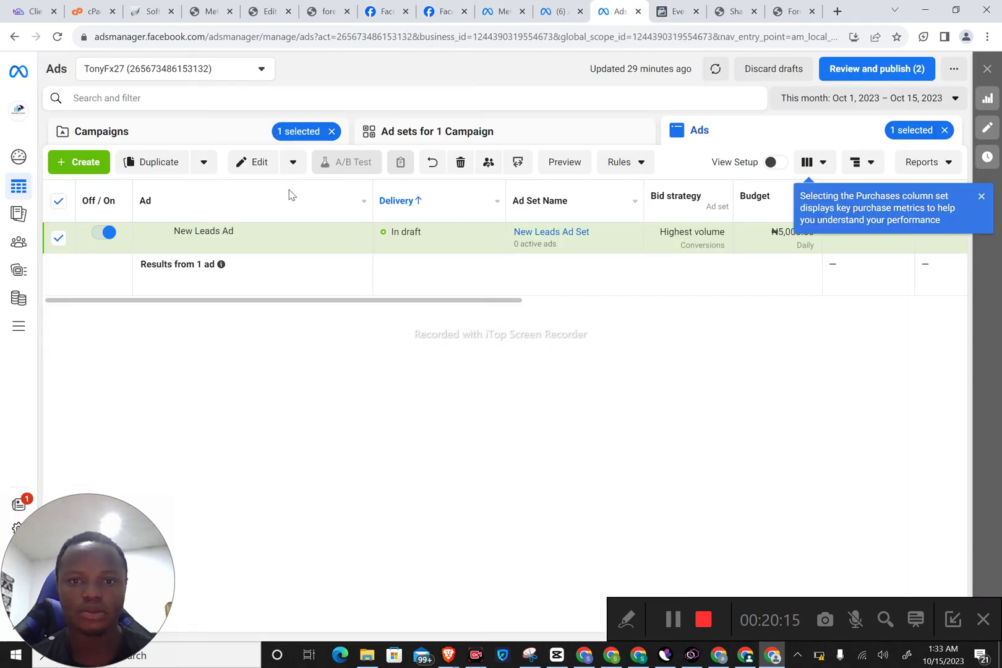
click(57, 36)
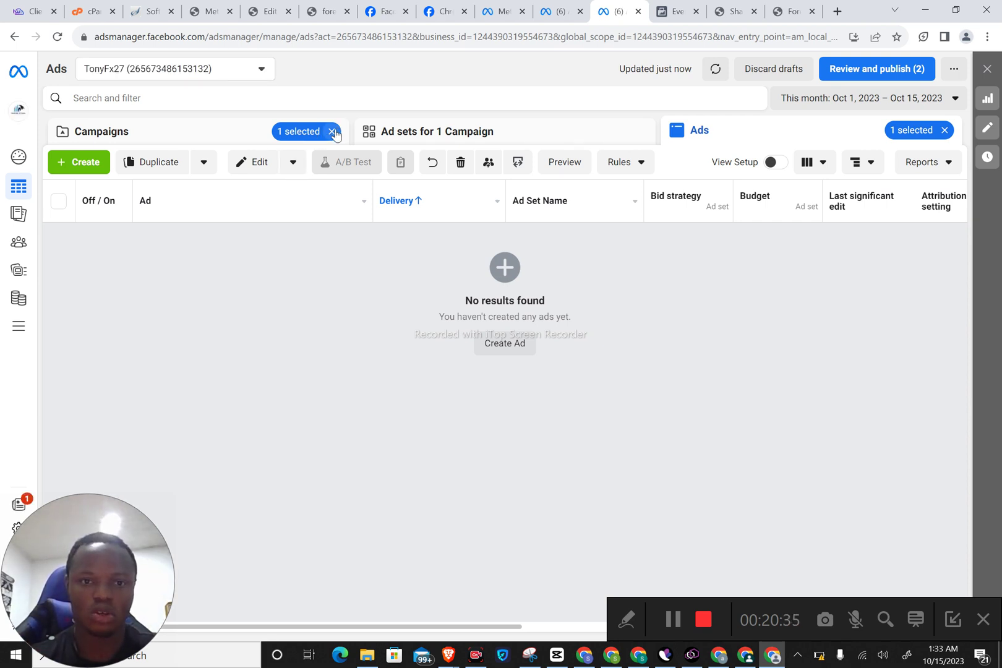
click(333, 131)
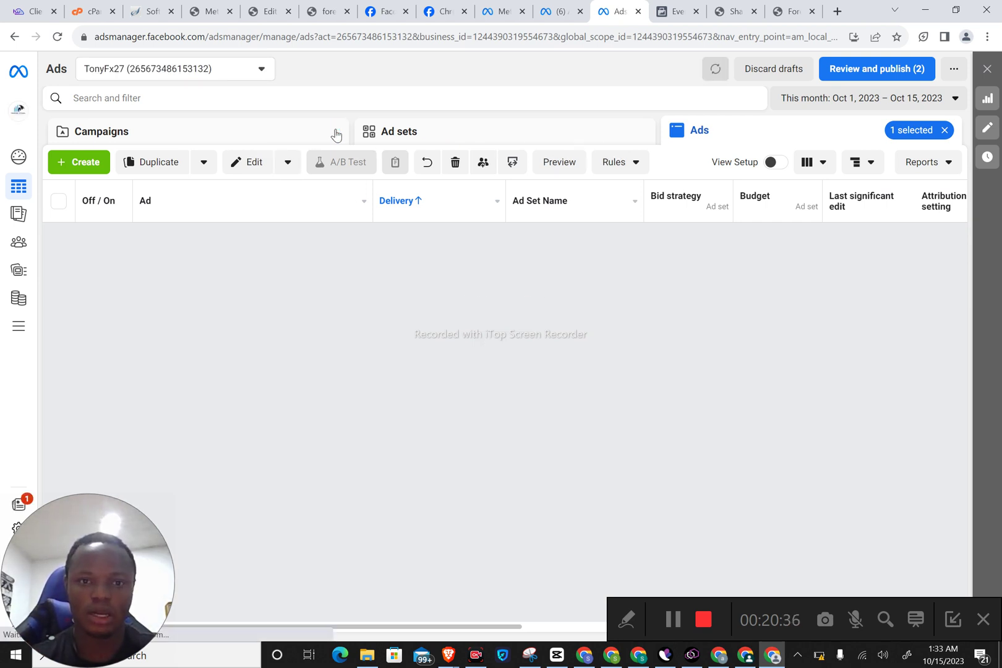
click(945, 130)
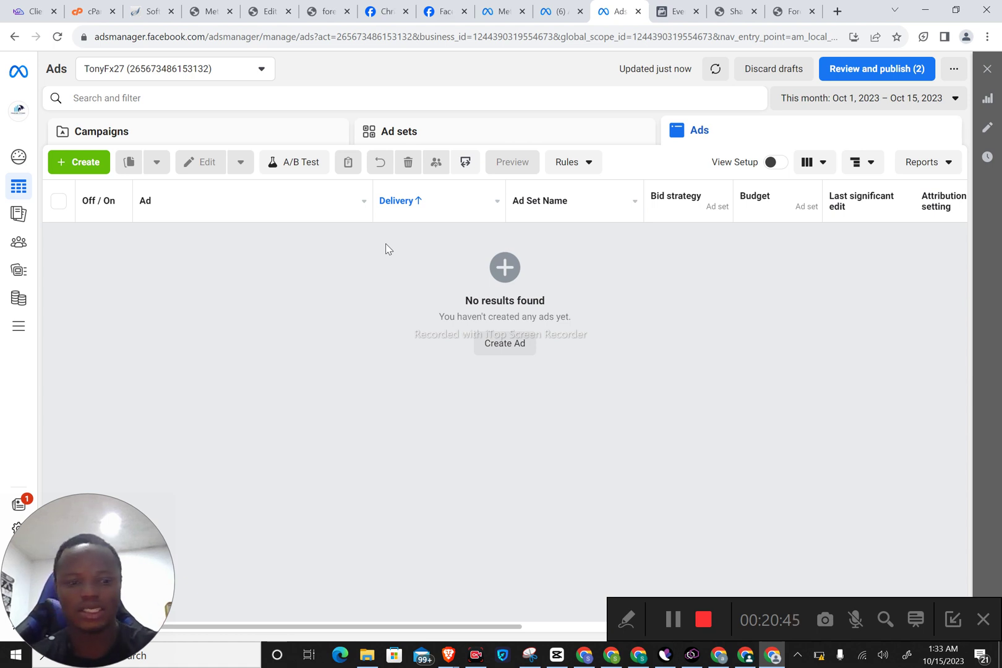
Step: Create a new campaign with the Leads objective
click(86, 160)
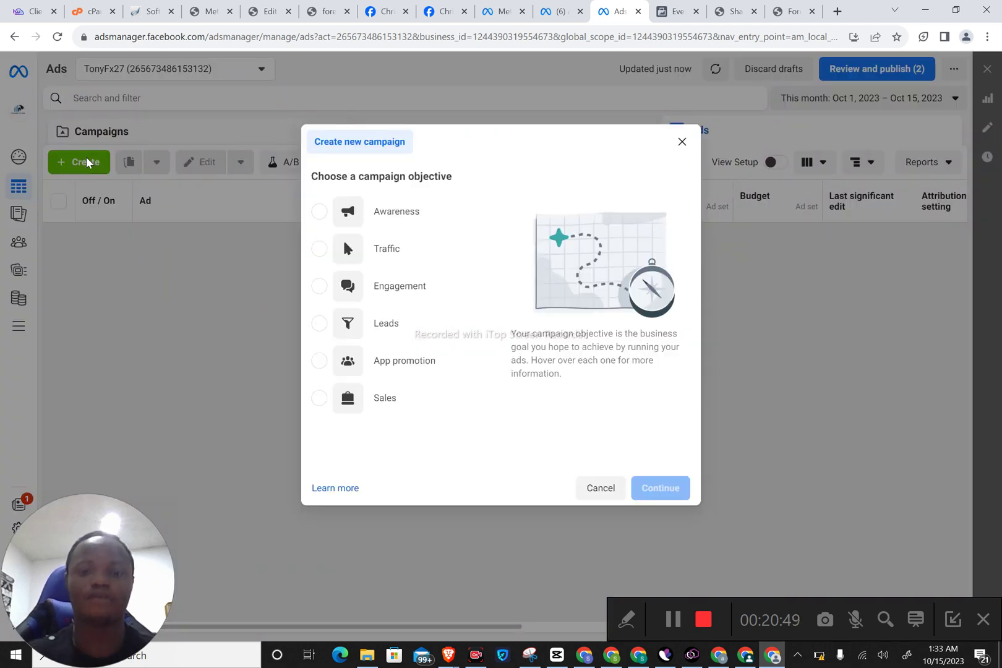
click(389, 332)
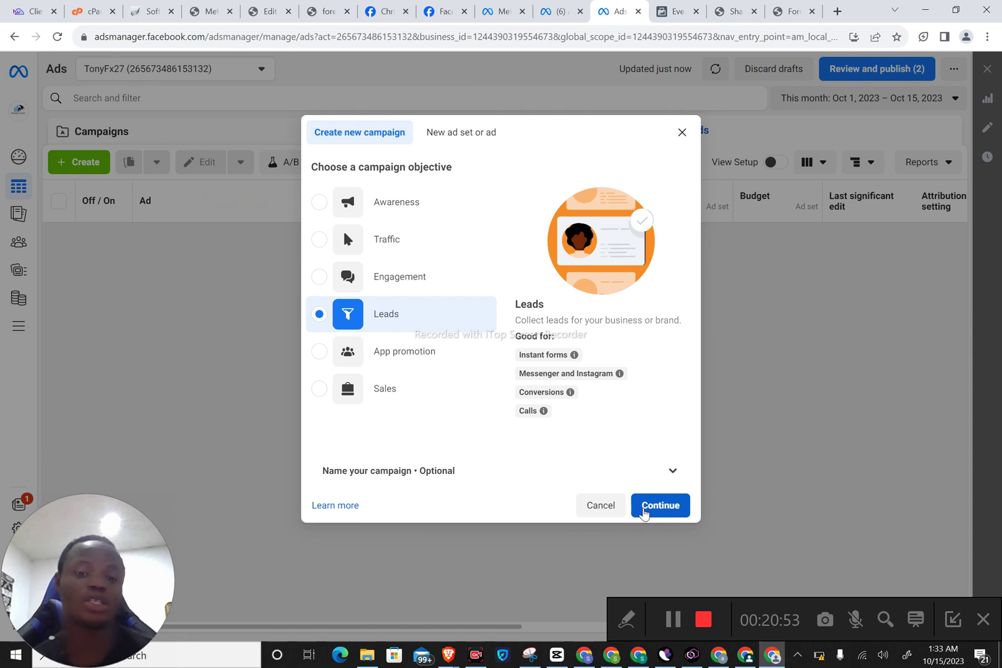
click(660, 505)
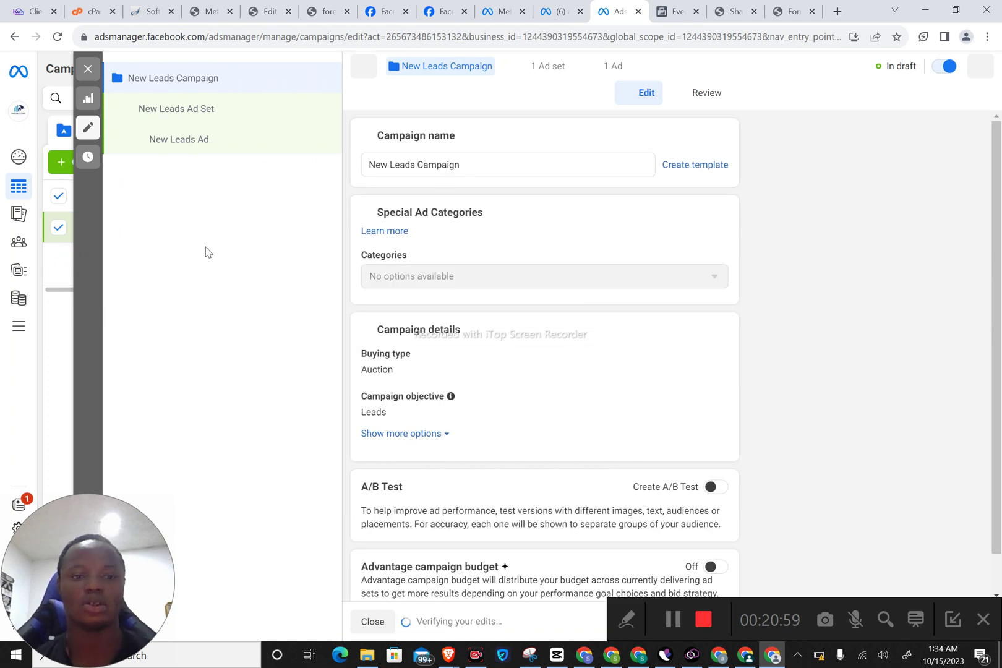
Step: In New Leads Ad Set, choose Website as the conversion location, Trading Titans Pixel as the pixel and Lead as the conversion event
click(208, 109)
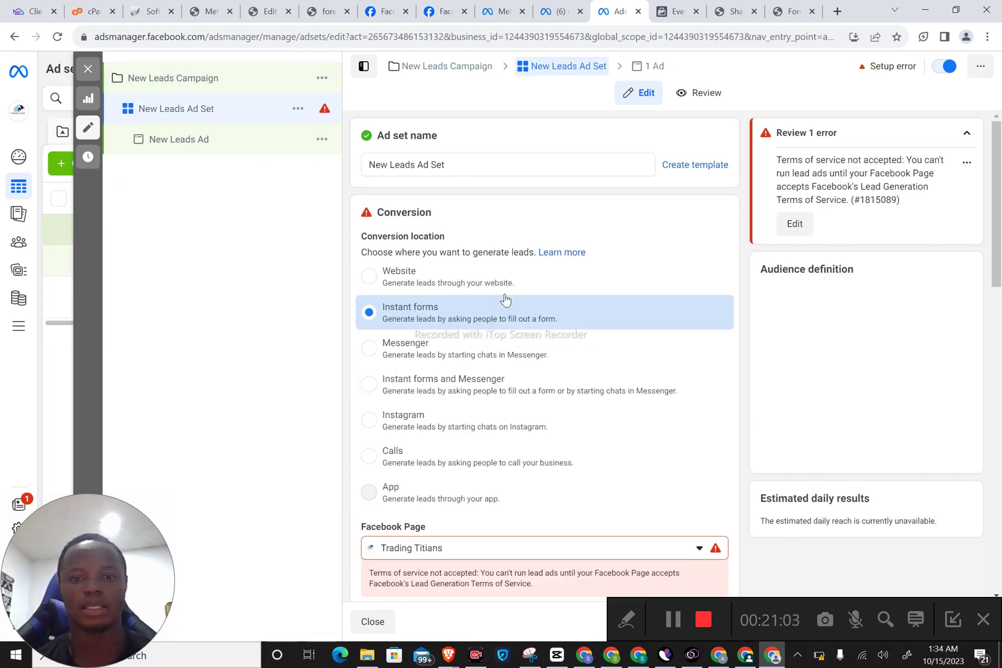
scroll(500, 297, down, 1)
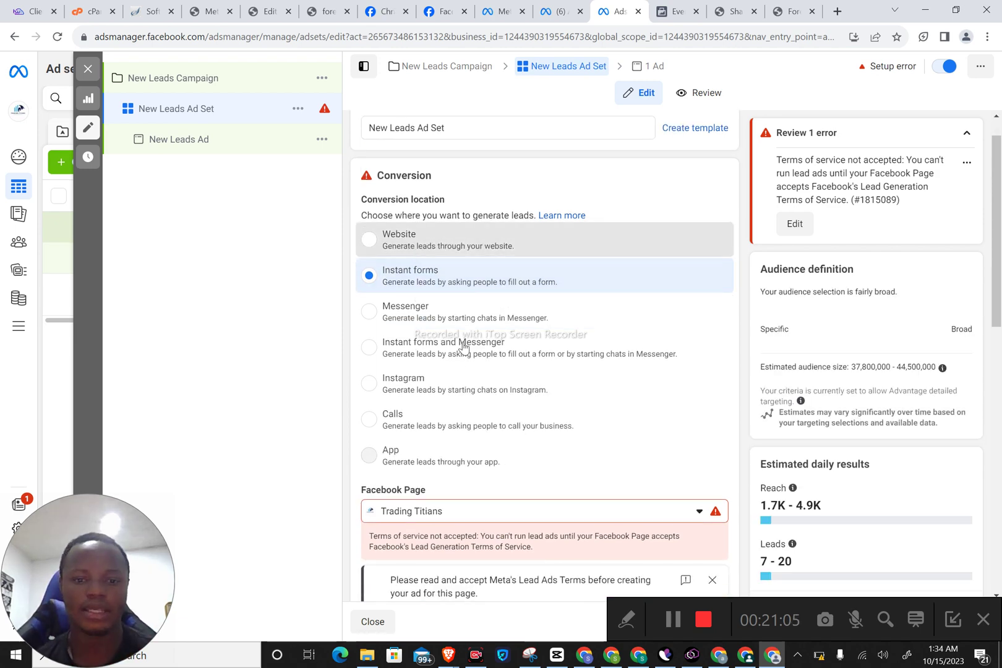
scroll(458, 438, down, 3)
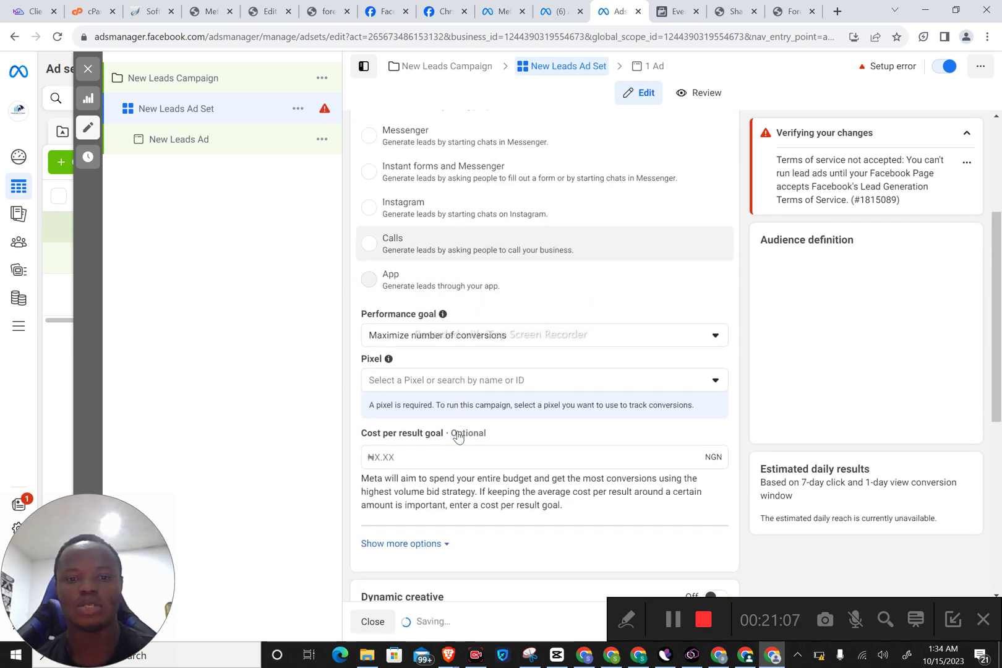
click(463, 381)
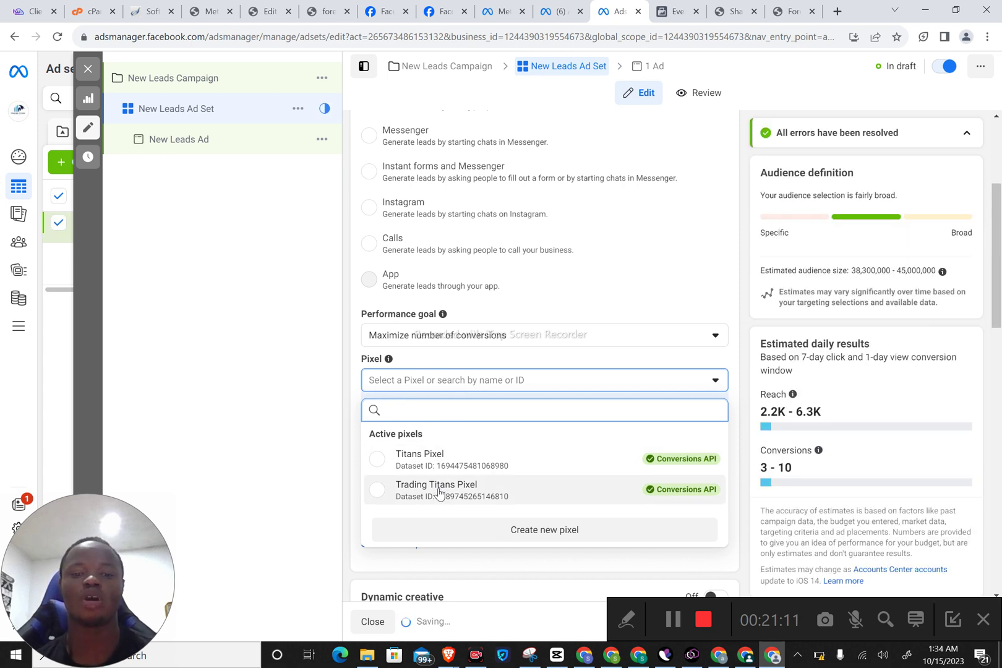
click(440, 491)
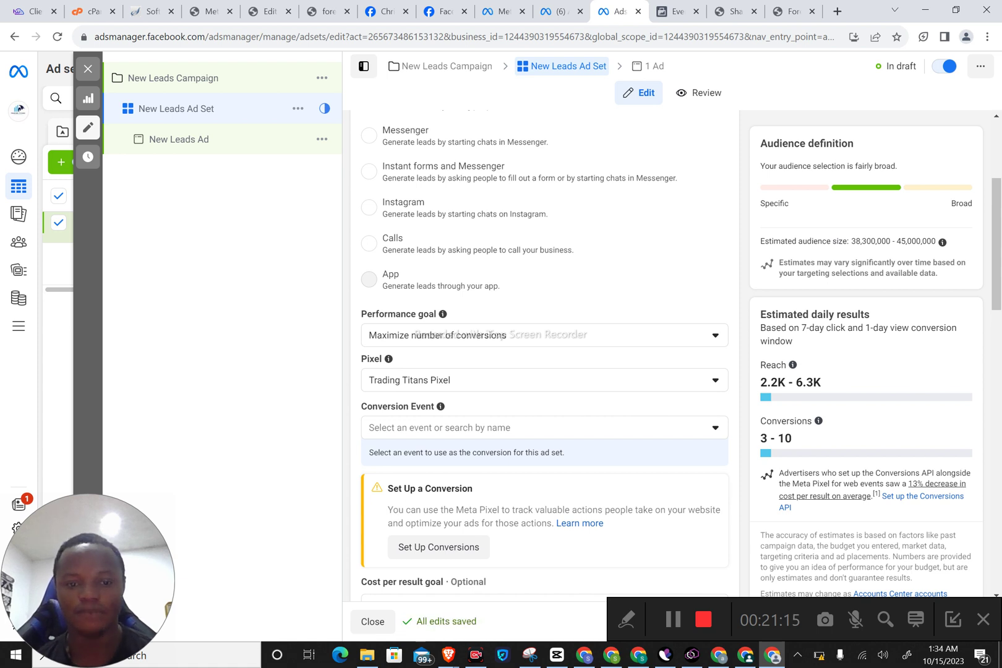
click(511, 427)
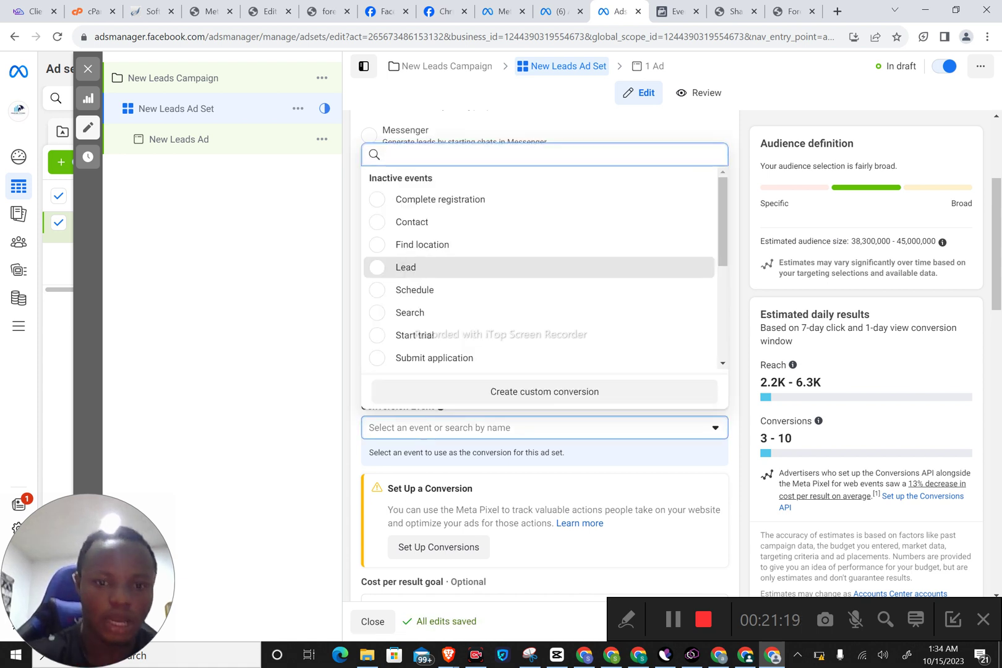
click(406, 268)
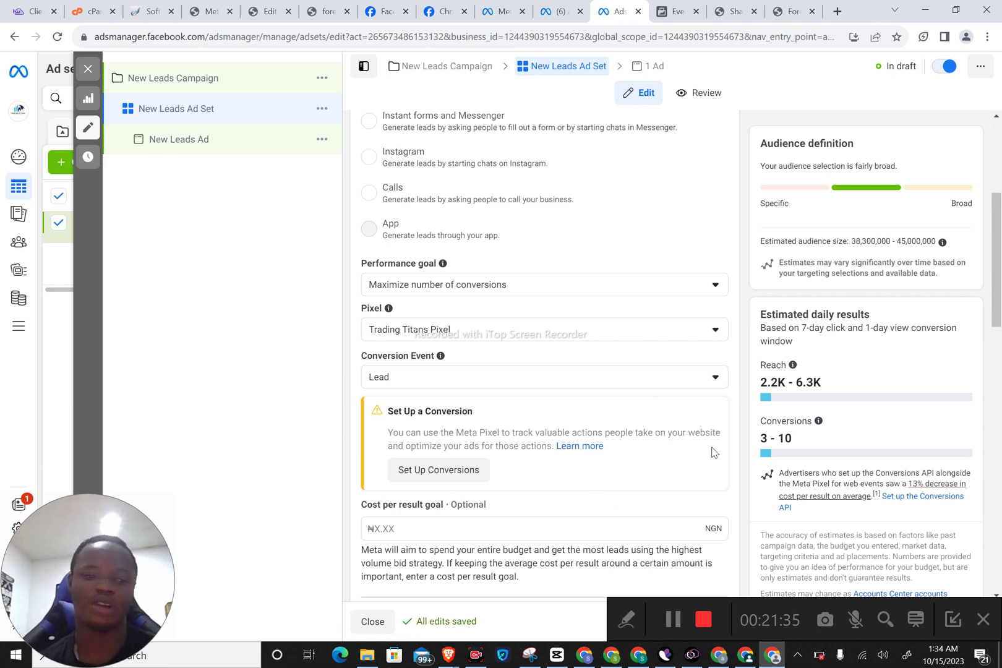
Step: Review the ad set's budget, schedule and audience control settings
scroll(712, 452, down, 6)
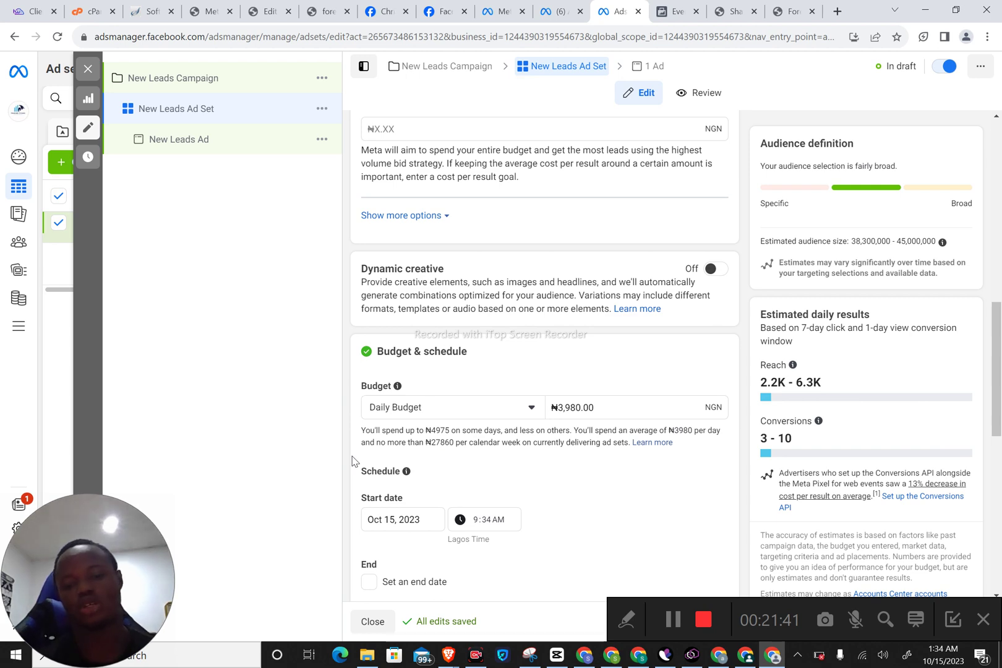
scroll(481, 497, down, 2)
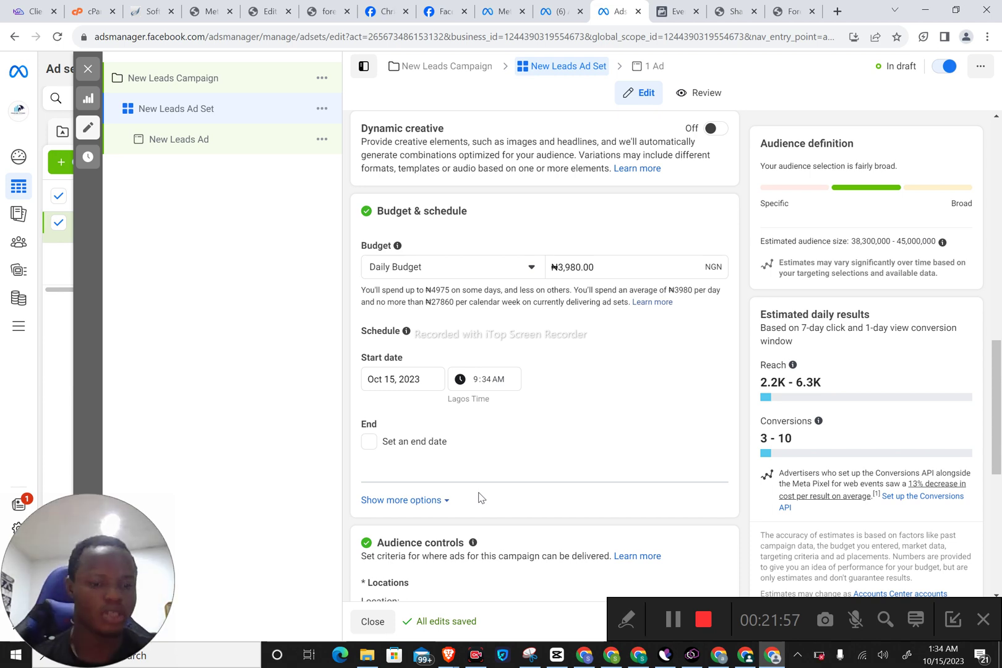
scroll(481, 499, down, 4)
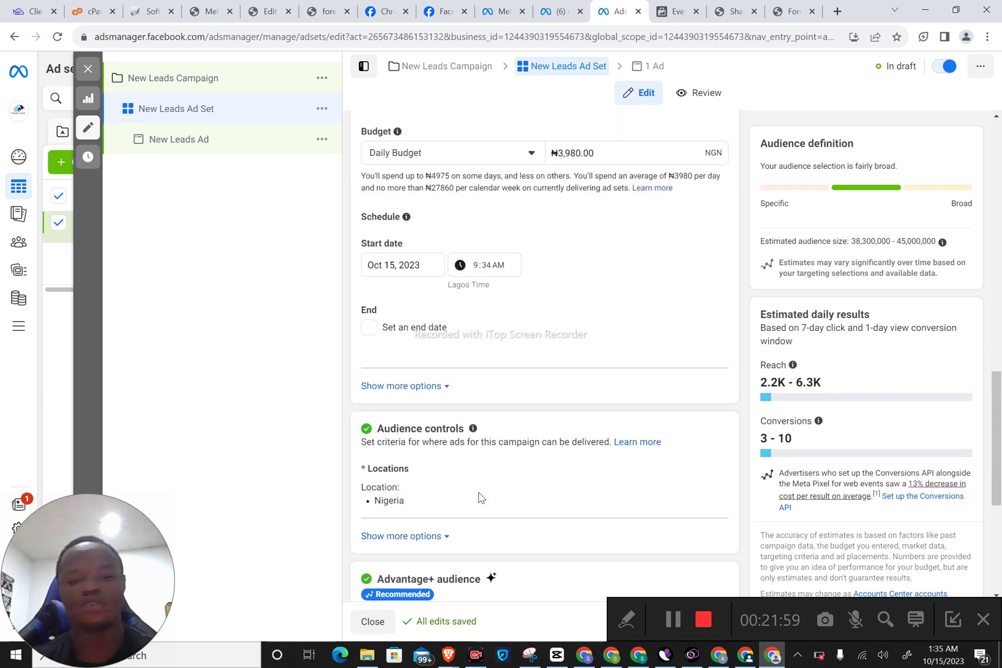